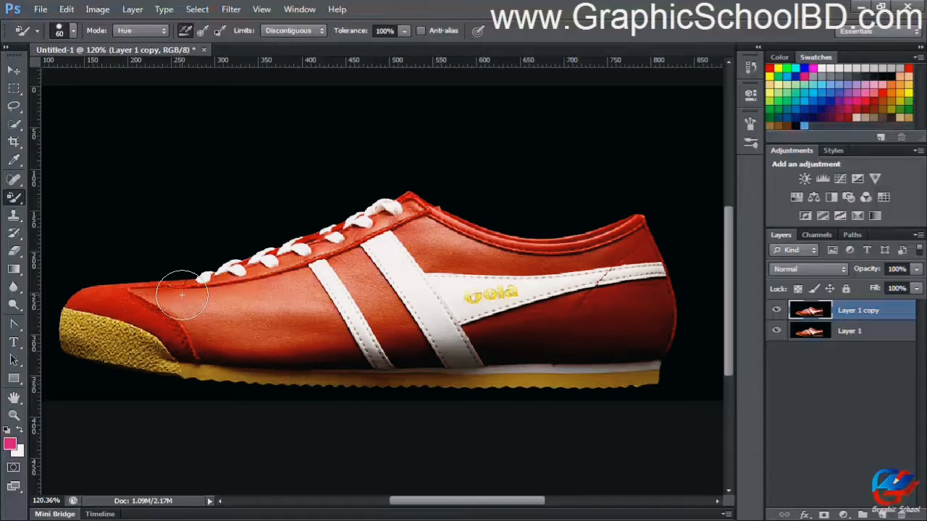
# Activate the Color Replacement Tool with a 55 px brush size and 7% spacing
pyautogui.rightClick(16, 198)
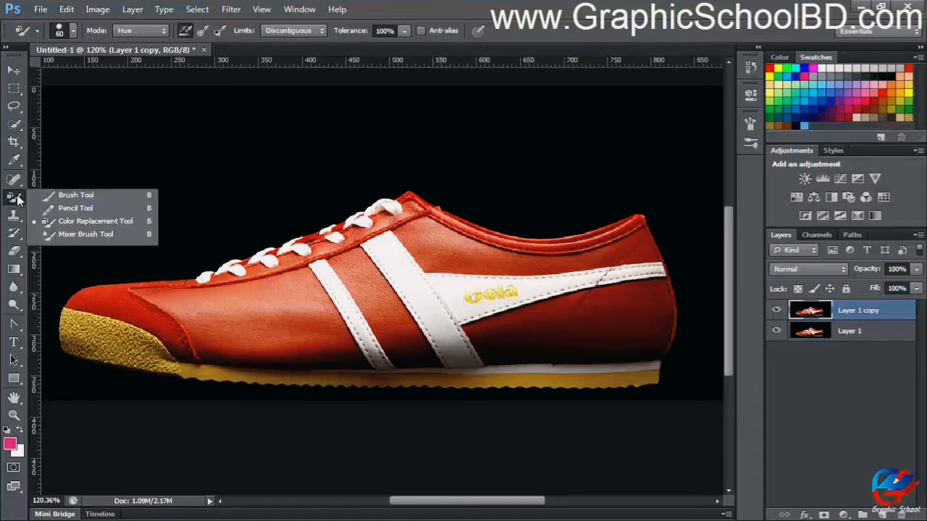
pyautogui.click(93, 220)
pyautogui.moveTo(139, 291); pyautogui.dragTo(201, 271)
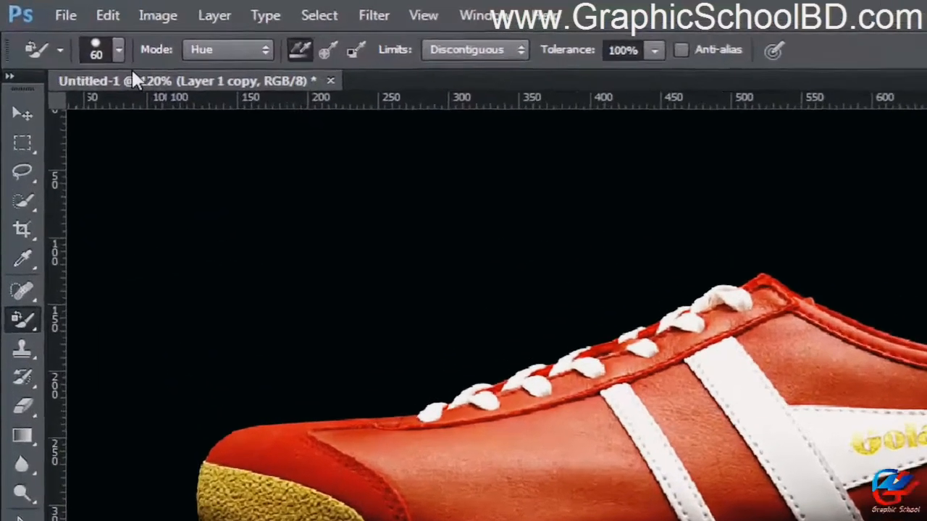
pyautogui.click(73, 31)
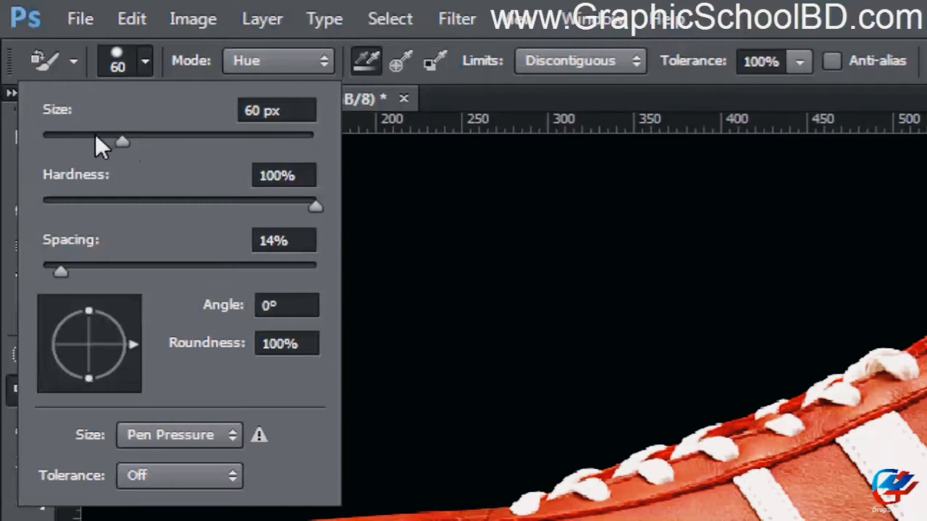
pyautogui.moveTo(118, 138)
pyautogui.mouseDown()
pyautogui.moveTo(101, 139)
pyautogui.moveTo(116, 139)
pyautogui.mouseUp()
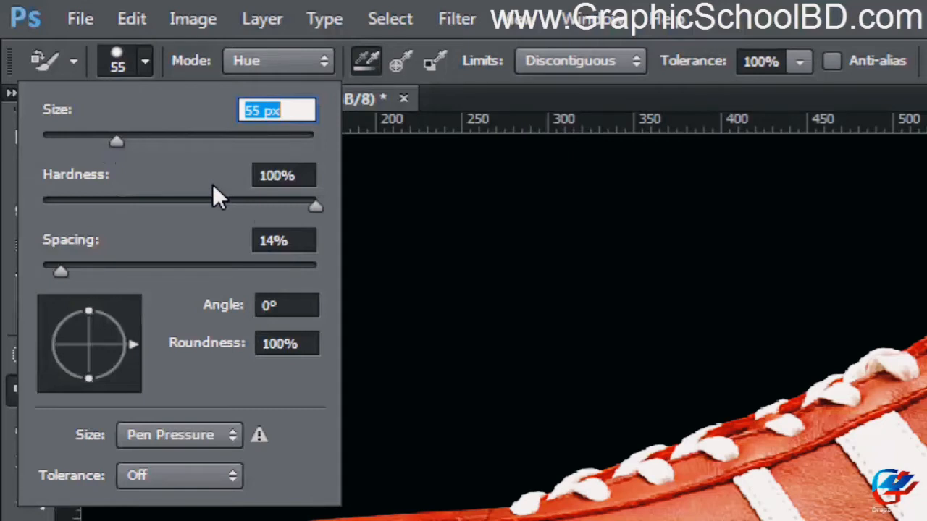
pyautogui.click(57, 271)
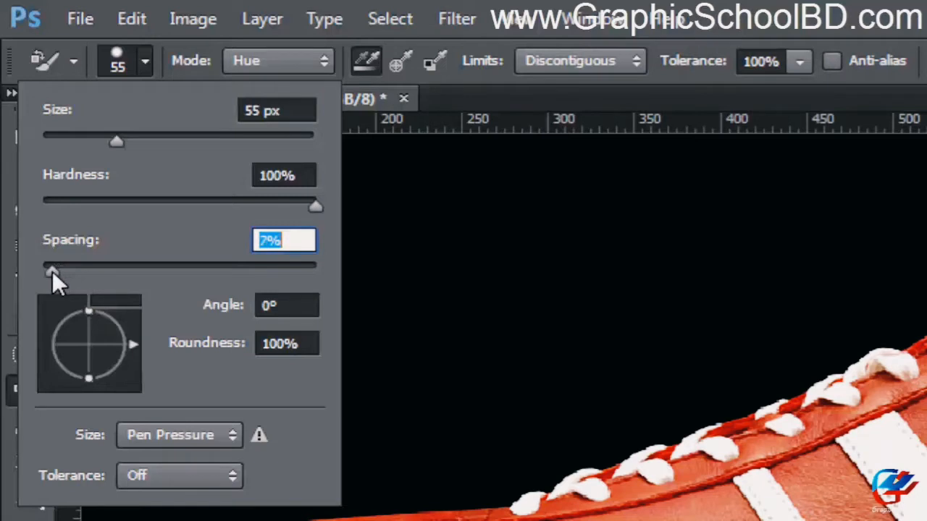
pyautogui.press('Return')
pyautogui.scroll(3, 463, 362)
# Try recoloring the shoe's front side panel pink with continuous strokes, and undo the painting
pyautogui.click(571, 520)
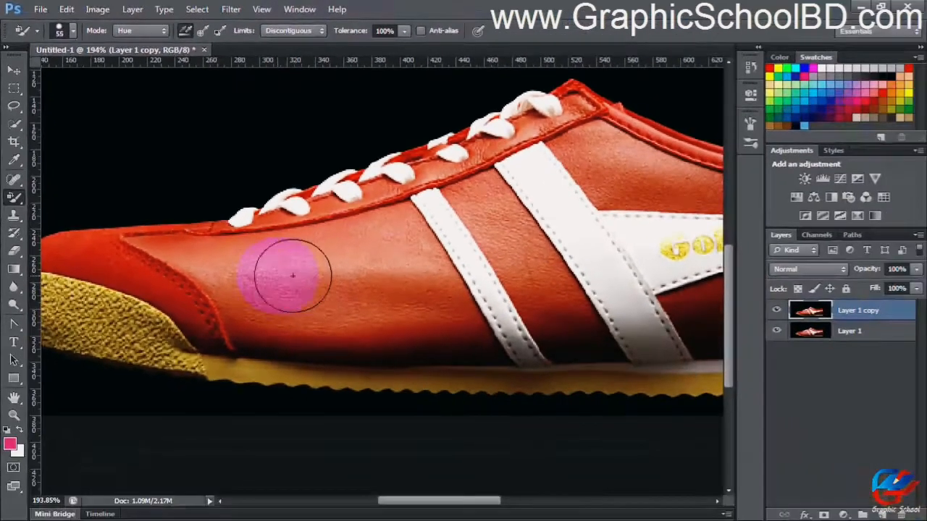
pyautogui.moveTo(293, 275)
pyautogui.mouseDown()
pyautogui.moveTo(426, 268)
pyautogui.moveTo(451, 256)
pyautogui.moveTo(279, 250)
pyautogui.moveTo(305, 318)
pyautogui.moveTo(402, 300)
pyautogui.mouseUp()
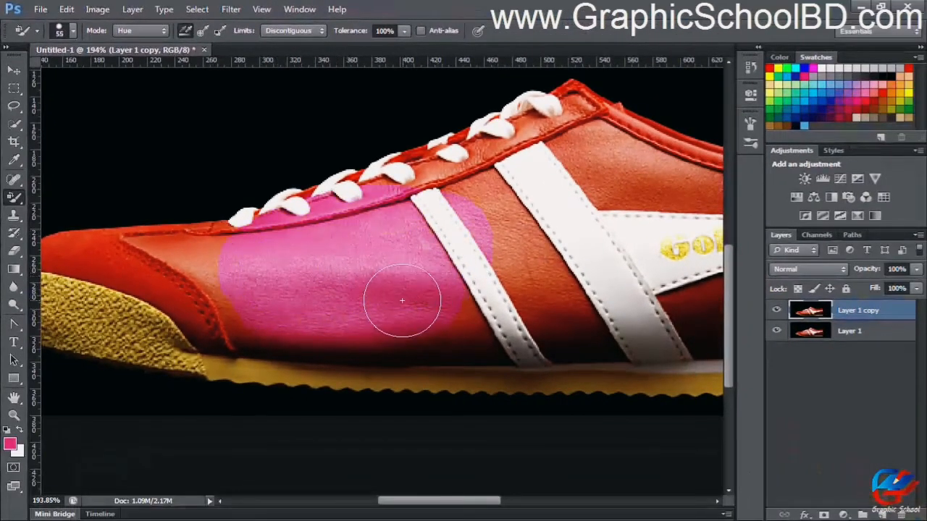
pyautogui.hotkey('ctrl', 'z')
# Set the brush spacing to 1000%
pyautogui.click(73, 31)
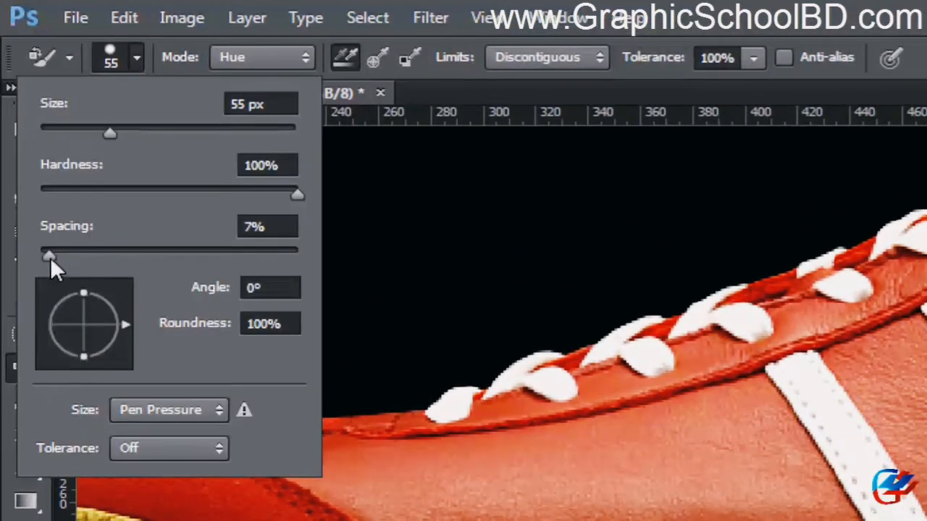
pyautogui.moveTo(50, 257)
pyautogui.mouseDown()
pyautogui.moveTo(181, 253)
pyautogui.moveTo(308, 275)
pyautogui.mouseUp()
pyautogui.press('Return')
pyautogui.click(525, 518)
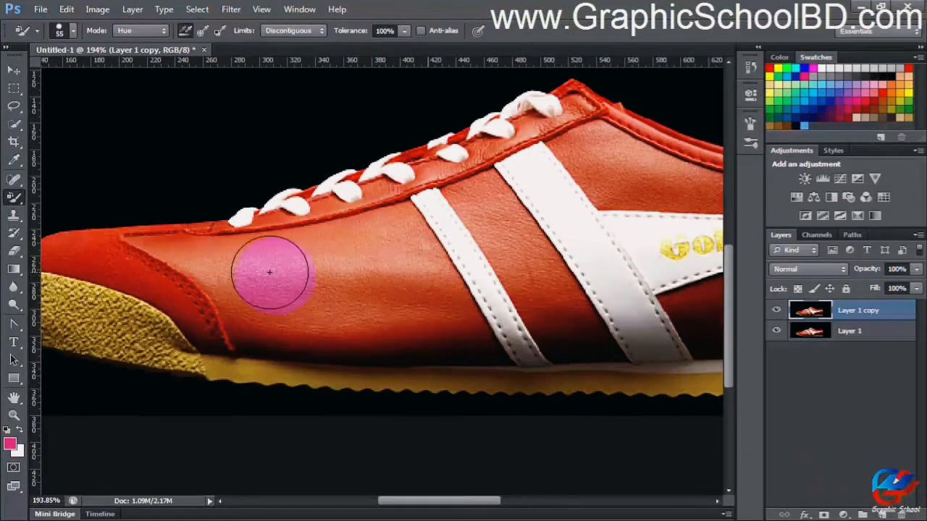
# Dab separate pink spots across the shoe's front side panel and around the white stripes
pyautogui.click(366, 271)
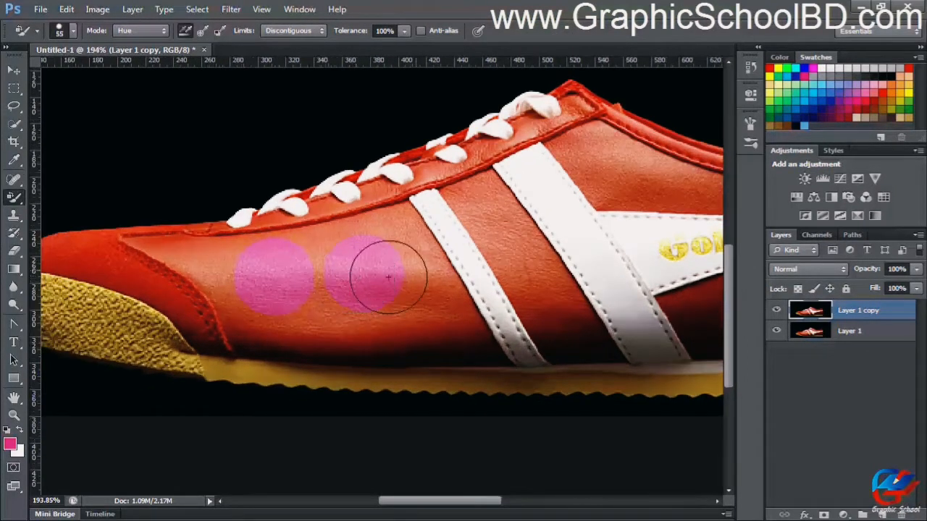
pyautogui.click(442, 278)
pyautogui.click(521, 243)
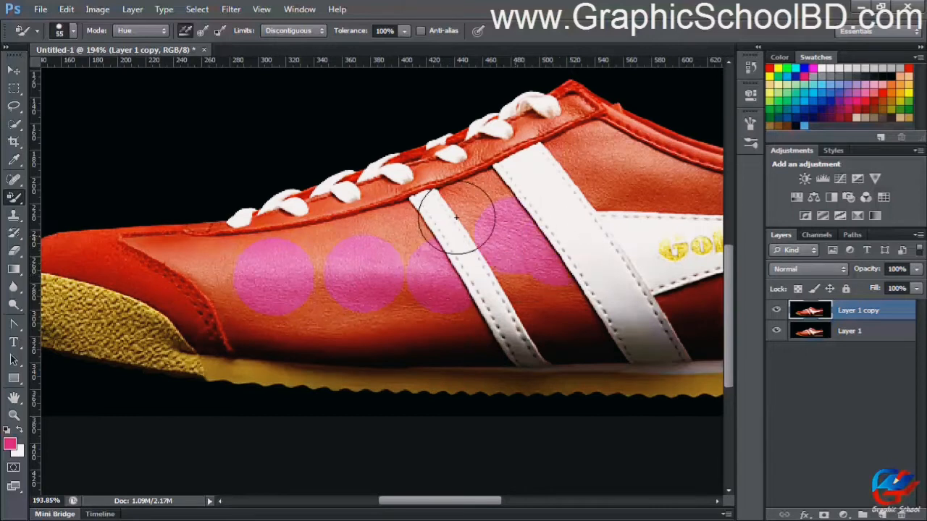
pyautogui.moveTo(456, 217)
pyautogui.mouseDown()
pyautogui.moveTo(366, 221)
pyautogui.moveTo(290, 250)
pyautogui.moveTo(325, 315)
pyautogui.moveTo(310, 316)
pyautogui.moveTo(434, 247)
pyautogui.moveTo(412, 216)
pyautogui.mouseUp()
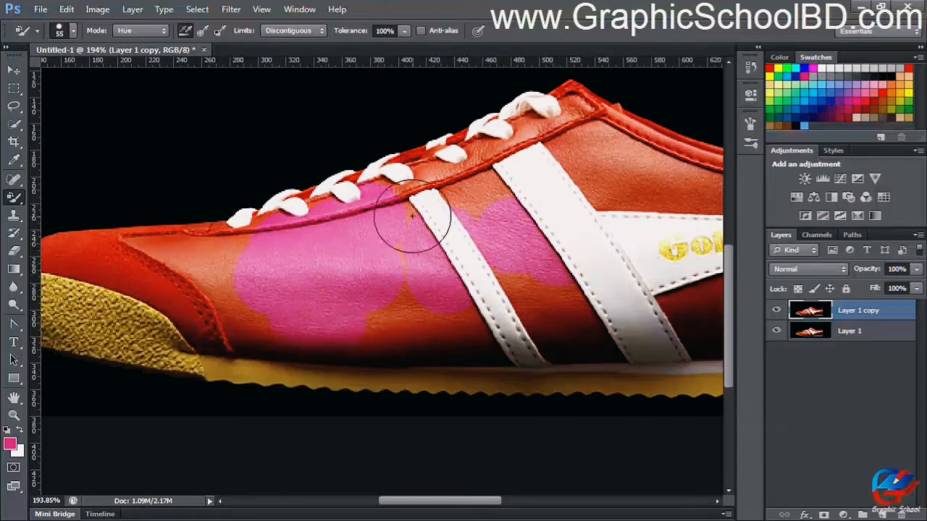
pyautogui.scroll(-1, 404, 306)
pyautogui.click(539, 206)
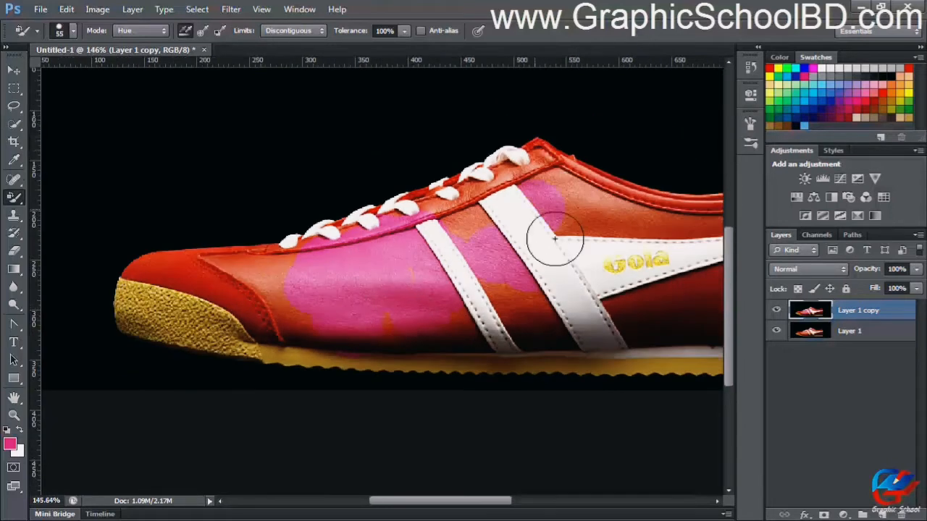
# Undo the last paint stroke and replace the painted layer copy with a fresh duplicate of Layer 1
pyautogui.hotkey('ctrl', 'z')
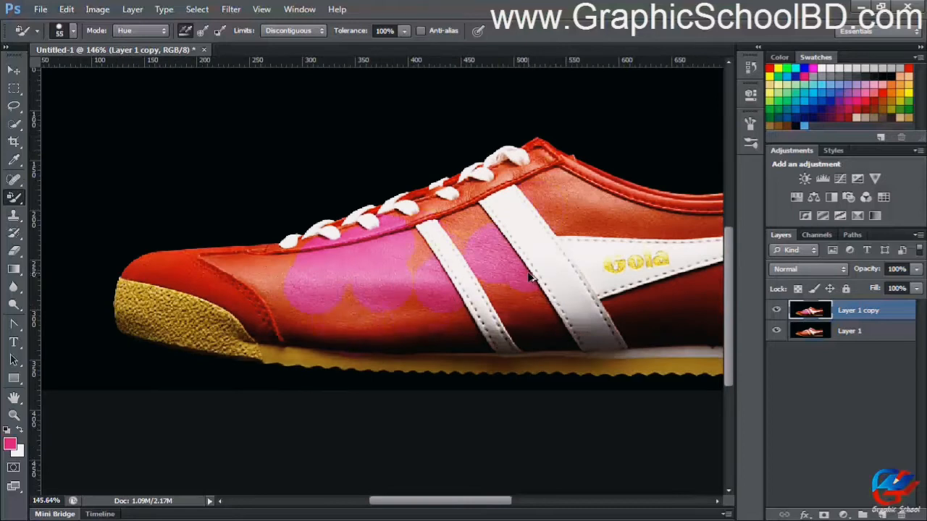
pyautogui.press('Delete')
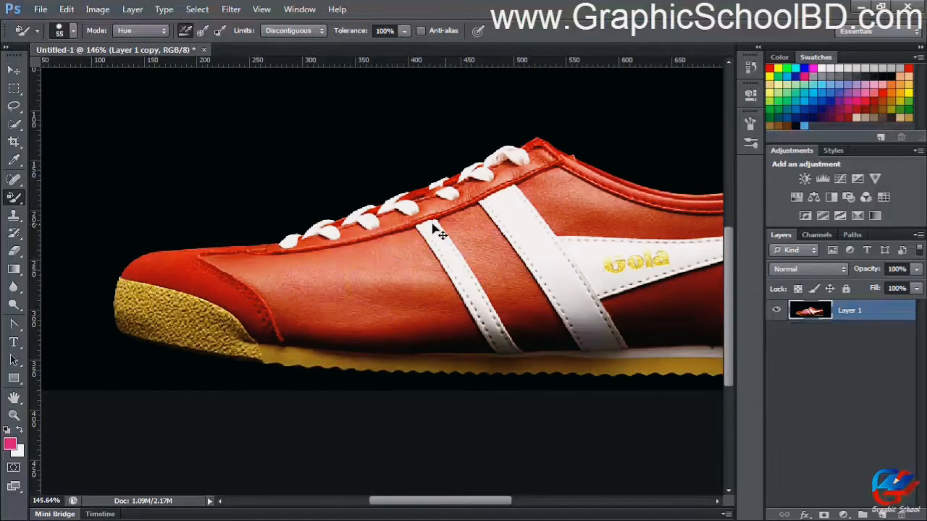
pyautogui.hotkey('ctrl', 'j')
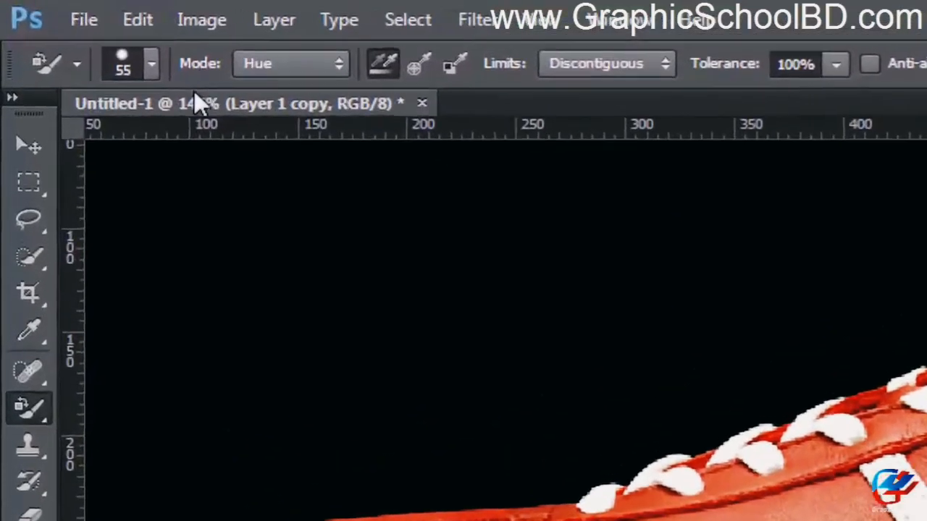
# Set the brush roundness to 20%
pyautogui.click(62, 32)
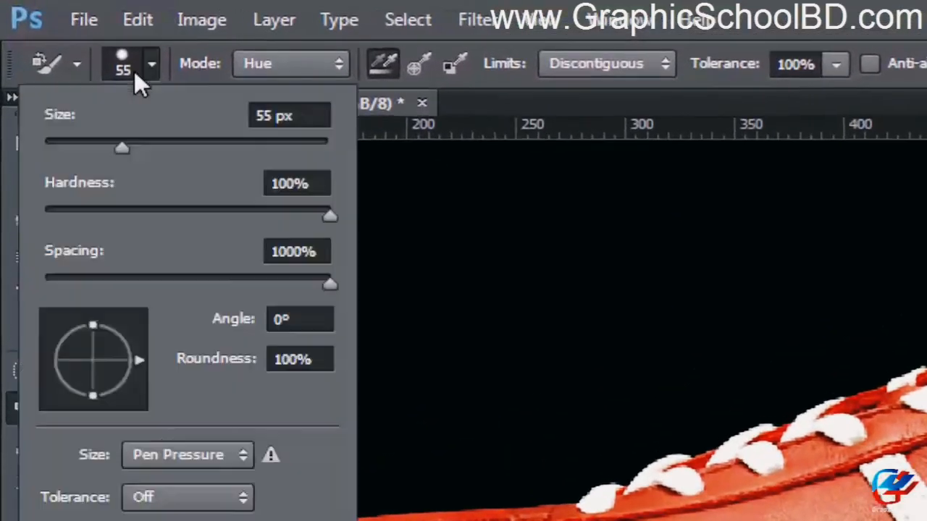
pyautogui.click(306, 320)
pyautogui.moveTo(323, 364); pyautogui.dragTo(262, 360)
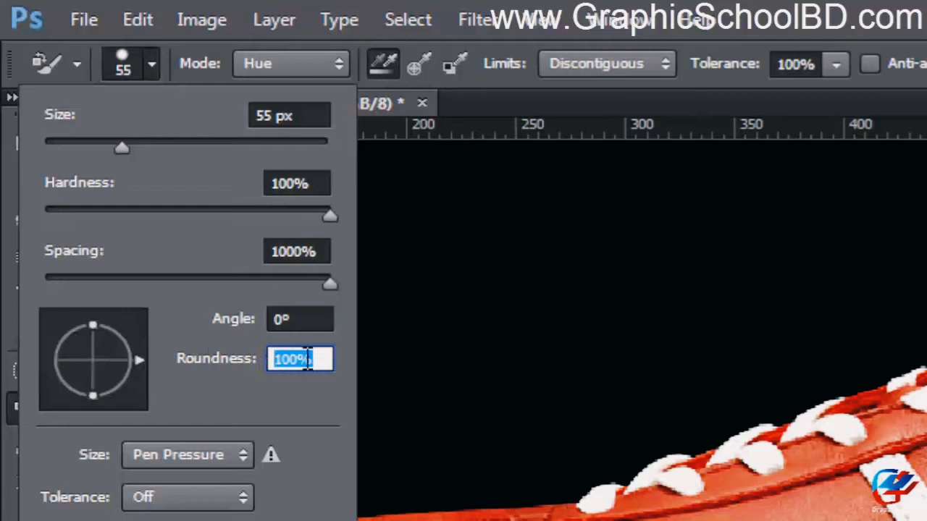
pyautogui.write('20')
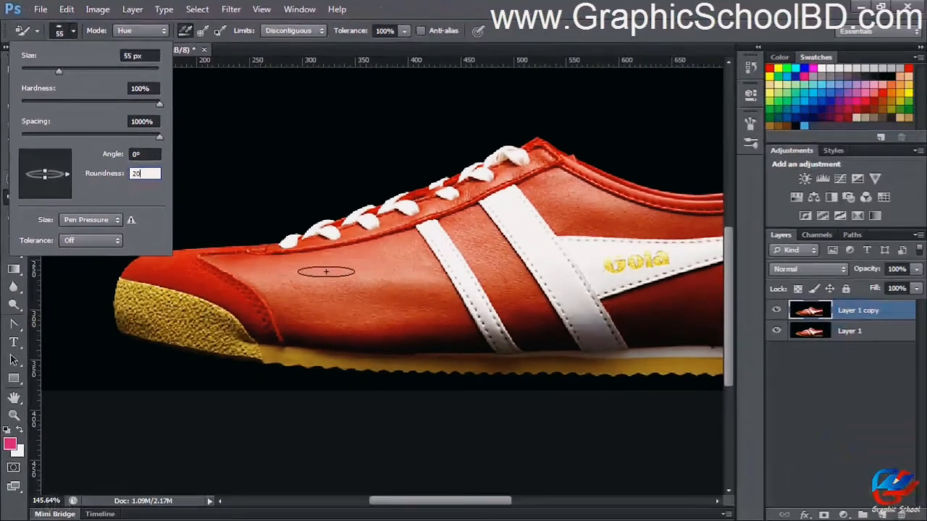
# Rotate the brush tip to an angle of 86° and set its roundness to 100%
pyautogui.moveTo(142, 154); pyautogui.dragTo(102, 162)
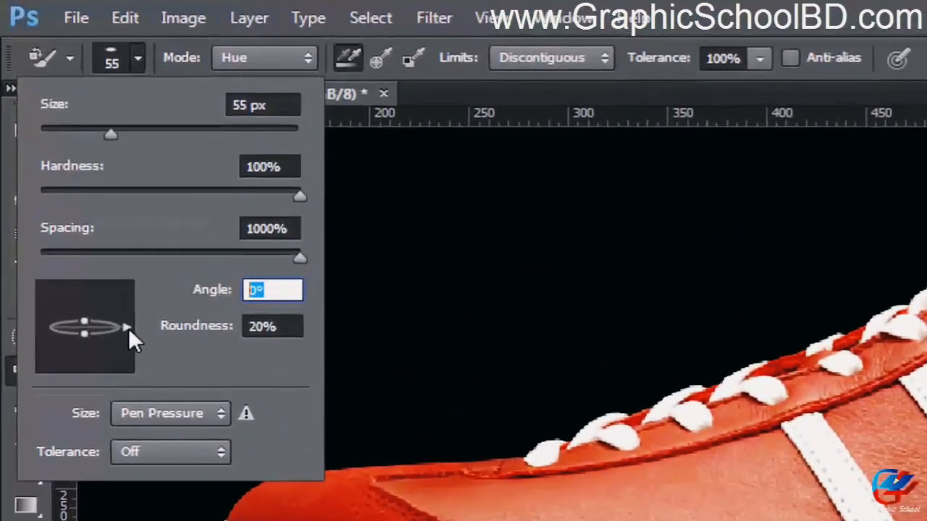
pyautogui.moveTo(128, 328)
pyautogui.mouseDown()
pyautogui.moveTo(89, 298)
pyautogui.moveTo(104, 307)
pyautogui.mouseUp()
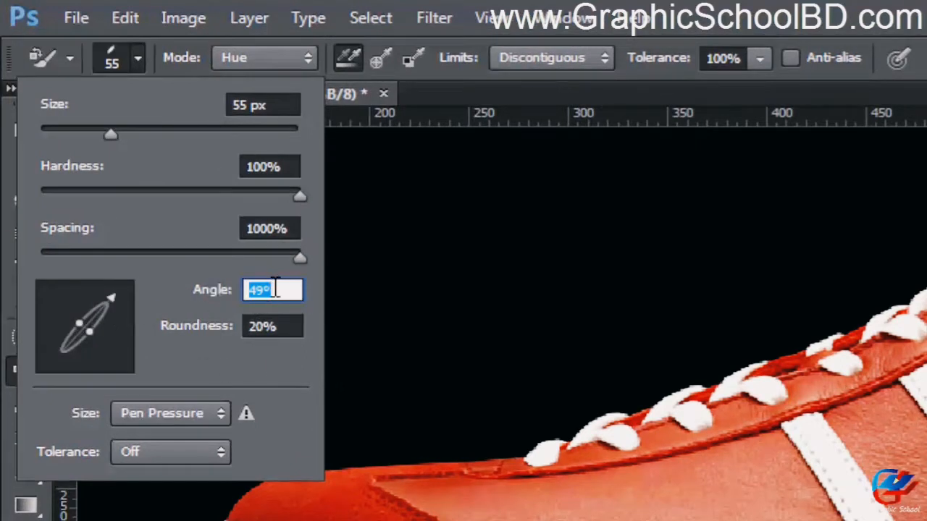
pyautogui.moveTo(113, 297); pyautogui.dragTo(87, 288)
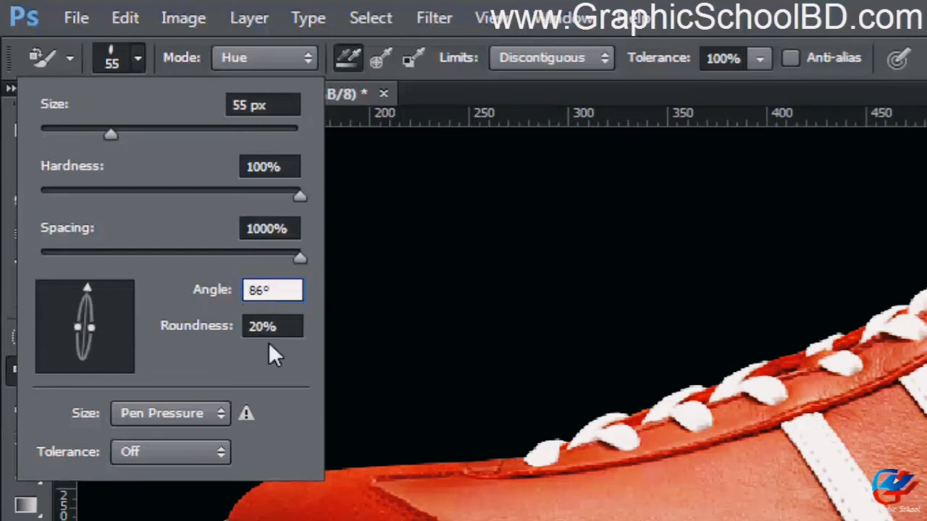
pyautogui.press('Tab')
pyautogui.press('Return')
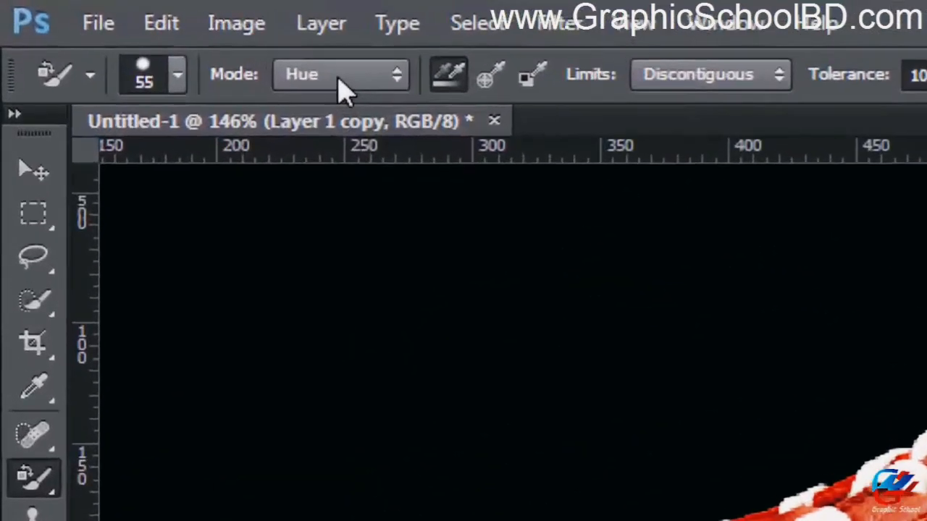
# Set the color replacement mode to Color and the brush spacing to 8%
pyautogui.click(147, 34)
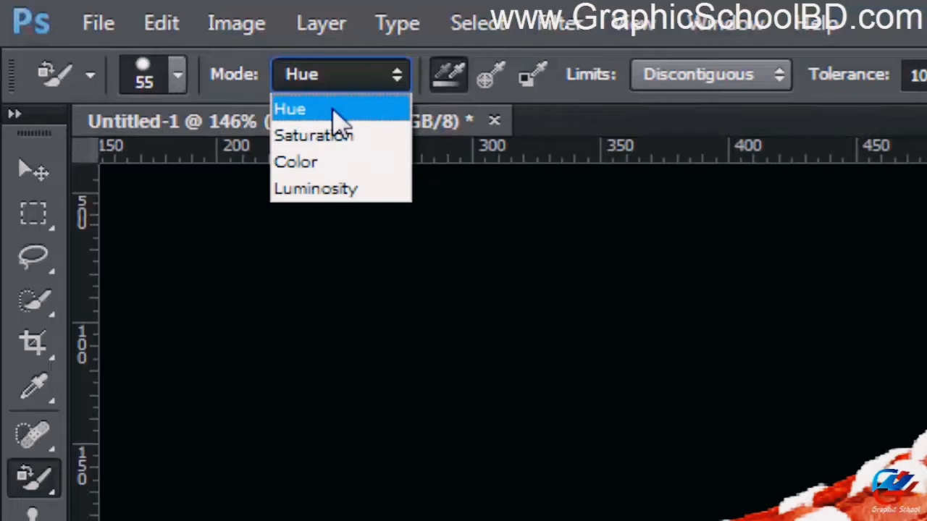
pyautogui.click(330, 168)
pyautogui.click(265, 296)
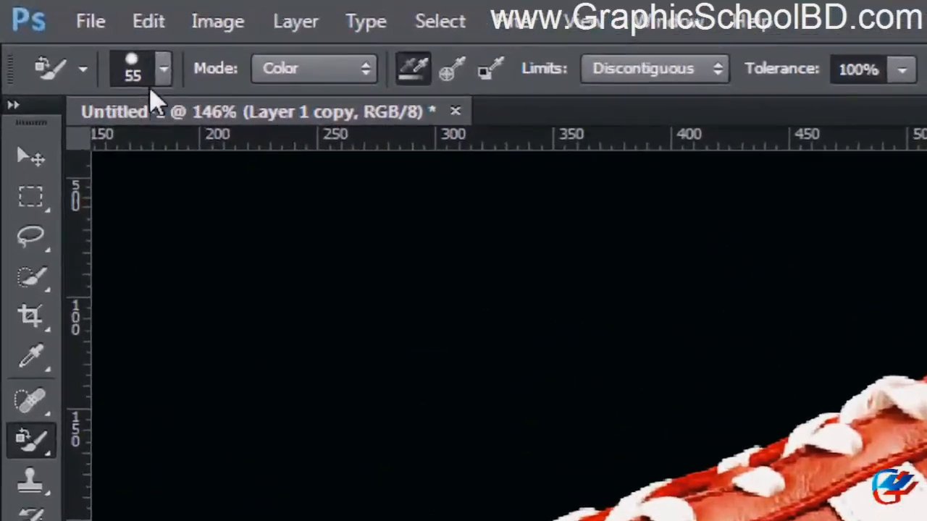
pyautogui.click(116, 49)
pyautogui.moveTo(117, 219); pyautogui.dragTo(48, 219)
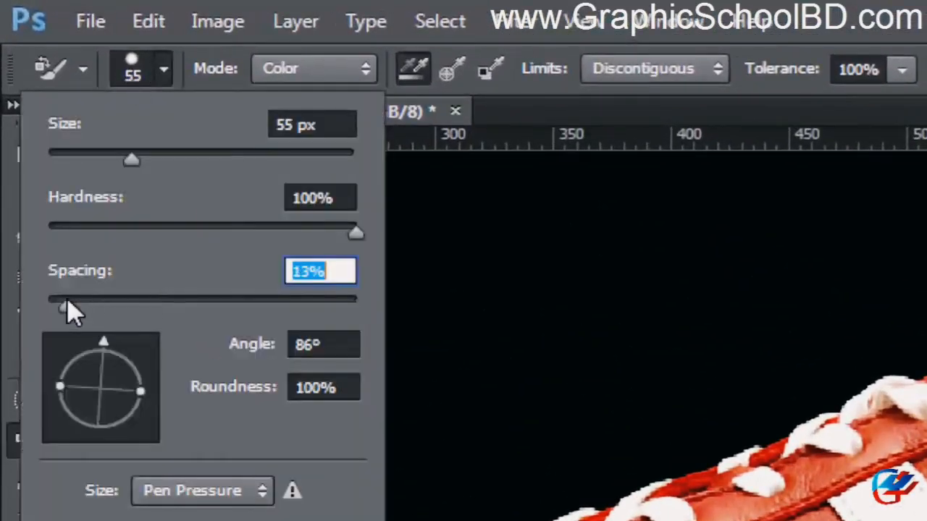
pyautogui.moveTo(67, 301); pyautogui.dragTo(62, 300)
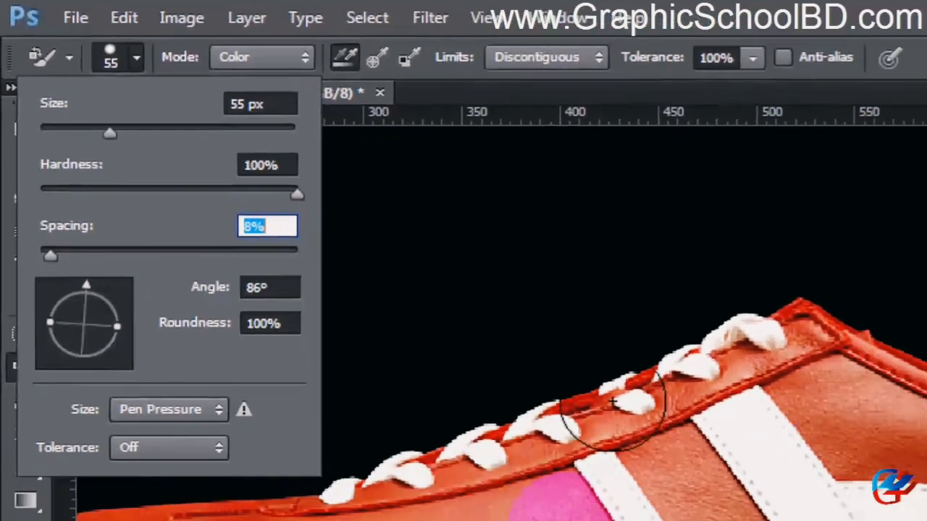
pyautogui.click(614, 6)
# Undo the test dab and recolor the shoe's upper, toe cap and sole pink with long strokes
pyautogui.hotkey('ctrl', 'alt', 'z')
pyautogui.hotkey('ctrl', 'alt', 'z')
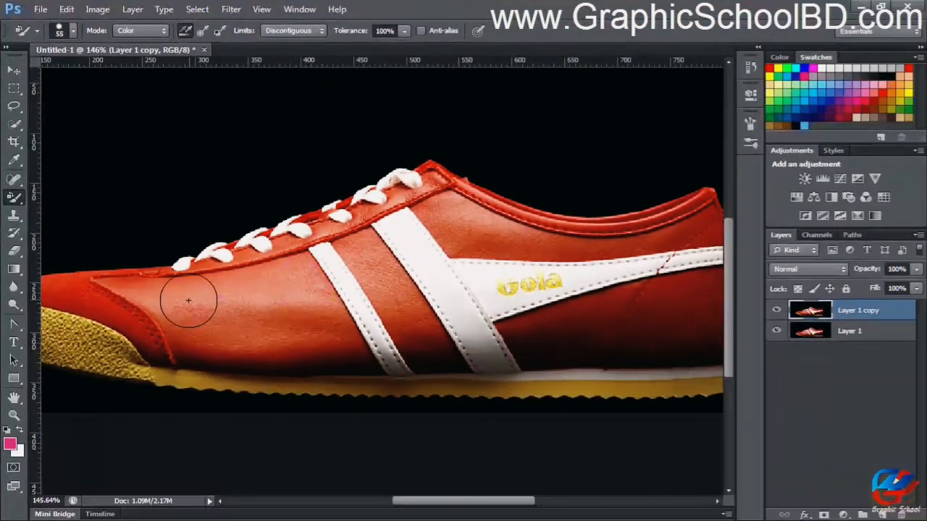
pyautogui.moveTo(166, 307)
pyautogui.mouseDown()
pyautogui.moveTo(283, 297)
pyautogui.moveTo(284, 245)
pyautogui.moveTo(478, 210)
pyautogui.moveTo(609, 239)
pyautogui.moveTo(523, 261)
pyautogui.moveTo(680, 214)
pyautogui.moveTo(453, 278)
pyautogui.mouseUp()
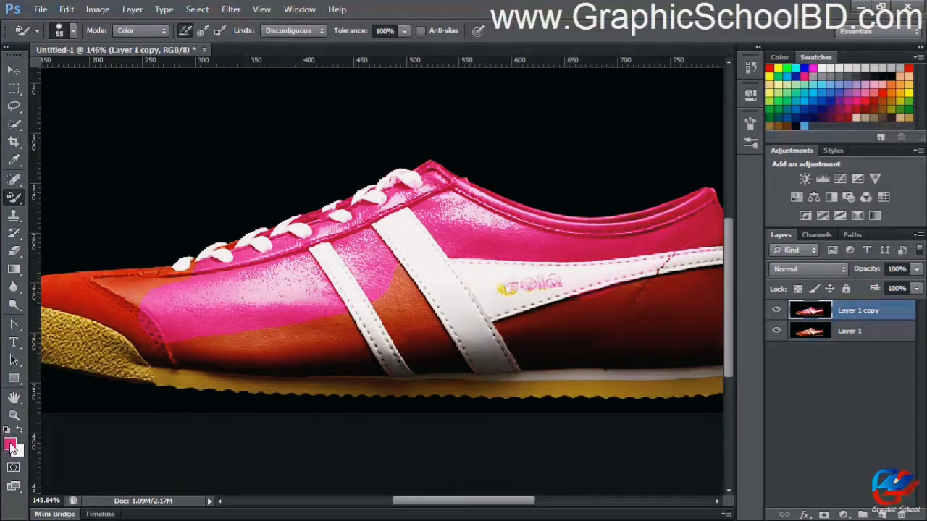
pyautogui.scroll(-2, 7, 453)
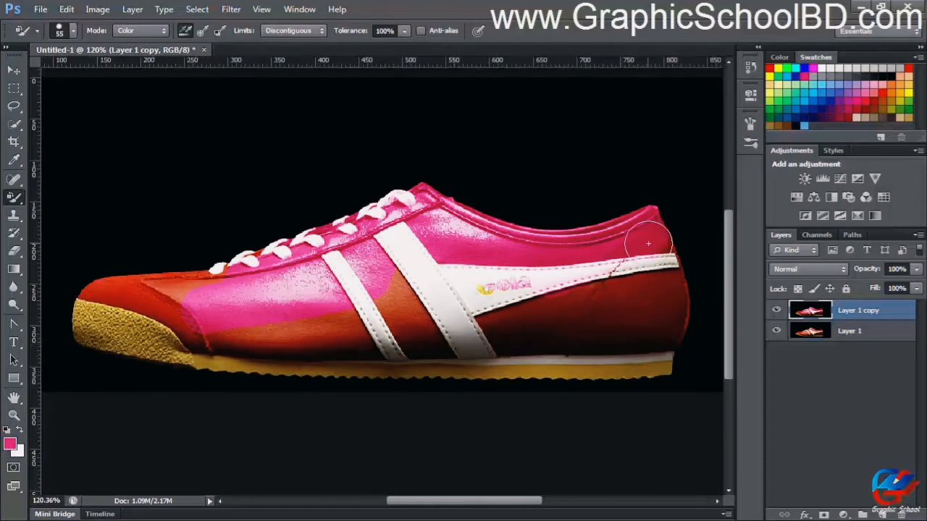
pyautogui.moveTo(648, 244)
pyautogui.mouseDown()
pyautogui.moveTo(651, 296)
pyautogui.moveTo(587, 299)
pyautogui.moveTo(662, 329)
pyautogui.moveTo(639, 371)
pyautogui.moveTo(596, 357)
pyautogui.moveTo(550, 295)
pyautogui.moveTo(405, 315)
pyautogui.moveTo(409, 330)
pyautogui.moveTo(517, 368)
pyautogui.moveTo(538, 369)
pyautogui.moveTo(323, 334)
pyautogui.moveTo(313, 315)
pyautogui.moveTo(173, 293)
pyautogui.moveTo(210, 272)
pyautogui.moveTo(130, 287)
pyautogui.moveTo(175, 307)
pyautogui.moveTo(149, 316)
pyautogui.moveTo(152, 351)
pyautogui.moveTo(122, 343)
pyautogui.moveTo(187, 364)
pyautogui.moveTo(174, 348)
pyautogui.moveTo(391, 302)
pyautogui.moveTo(411, 362)
pyautogui.moveTo(551, 347)
pyautogui.moveTo(577, 275)
pyautogui.moveTo(364, 285)
pyautogui.mouseUp()
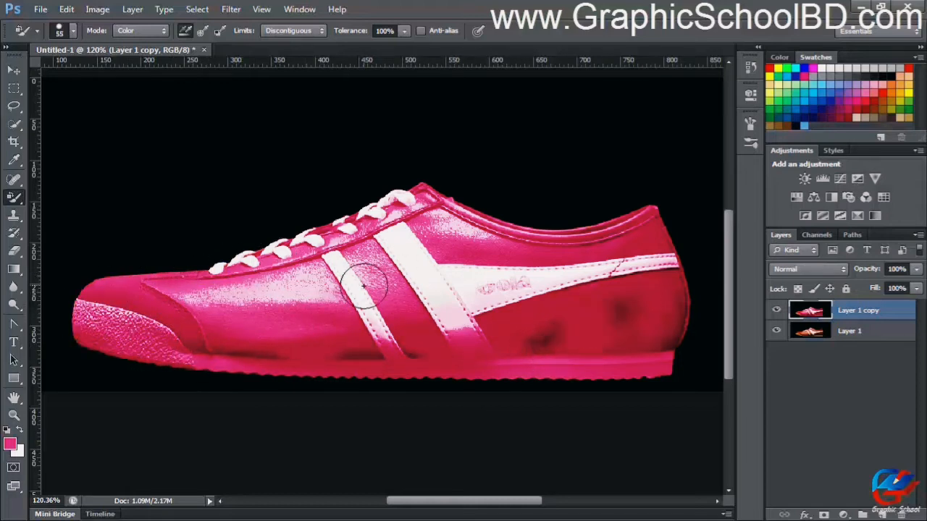
pyautogui.scroll(-3, 364, 285)
pyautogui.scroll(4, 362, 304)
pyautogui.scroll(-2, 361, 344)
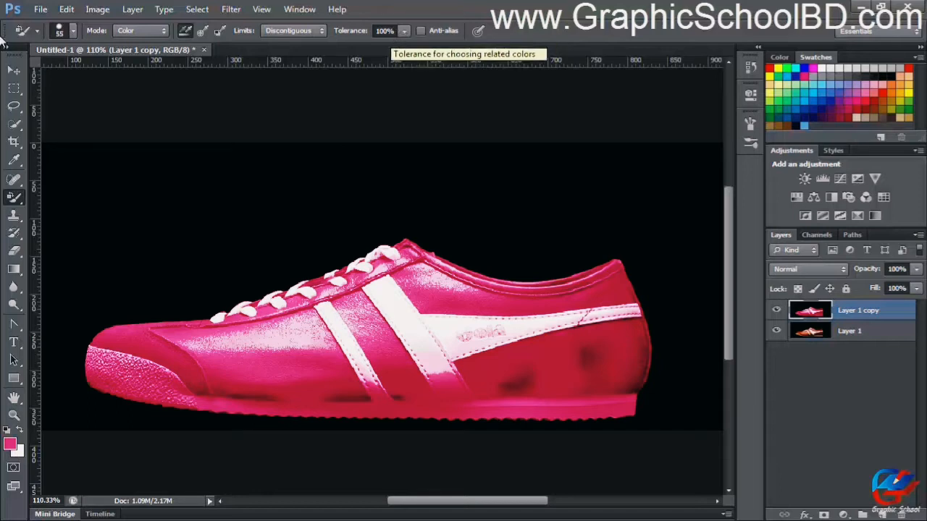
pyautogui.click(152, 29)
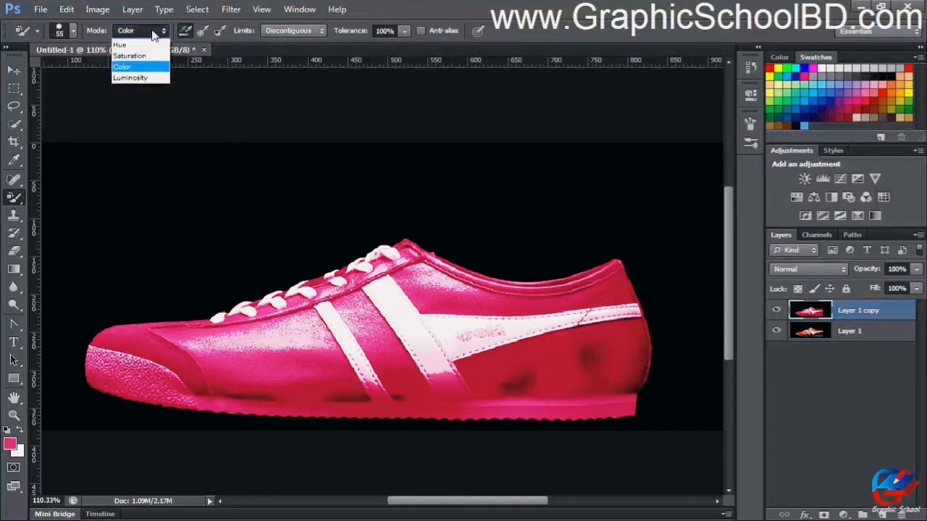
pyautogui.click(152, 29)
pyautogui.click(73, 32)
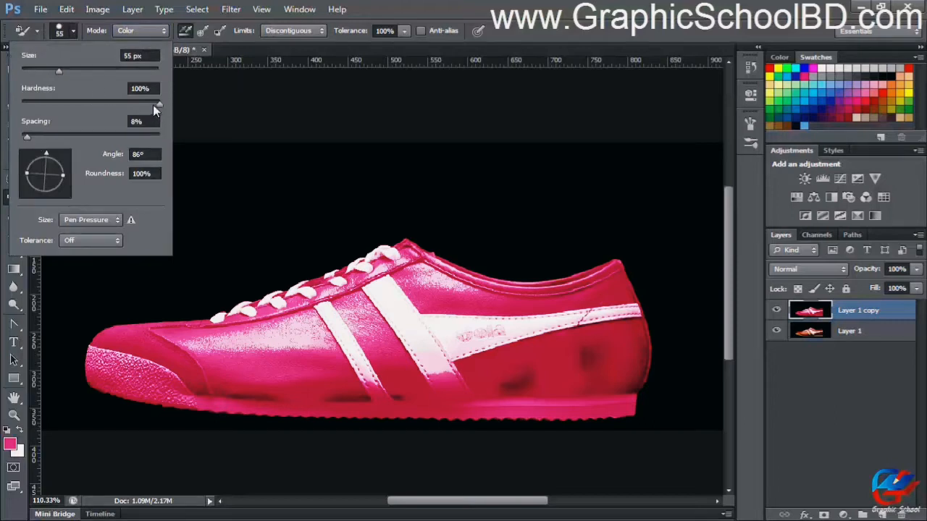
pyautogui.click(511, 15)
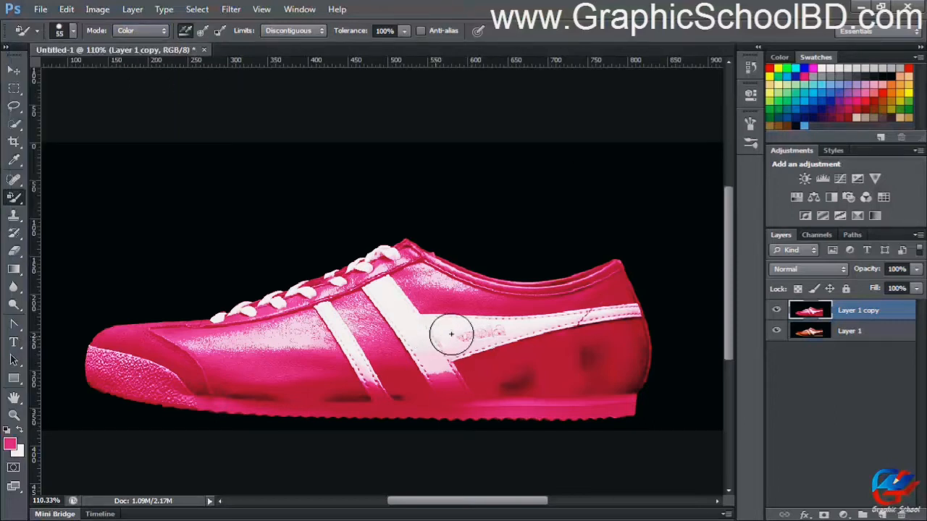
# Duplicate Layer 1, hide the pink Layer 1 copy and make Layer 1 copy 2 the active layer
pyautogui.click(857, 337)
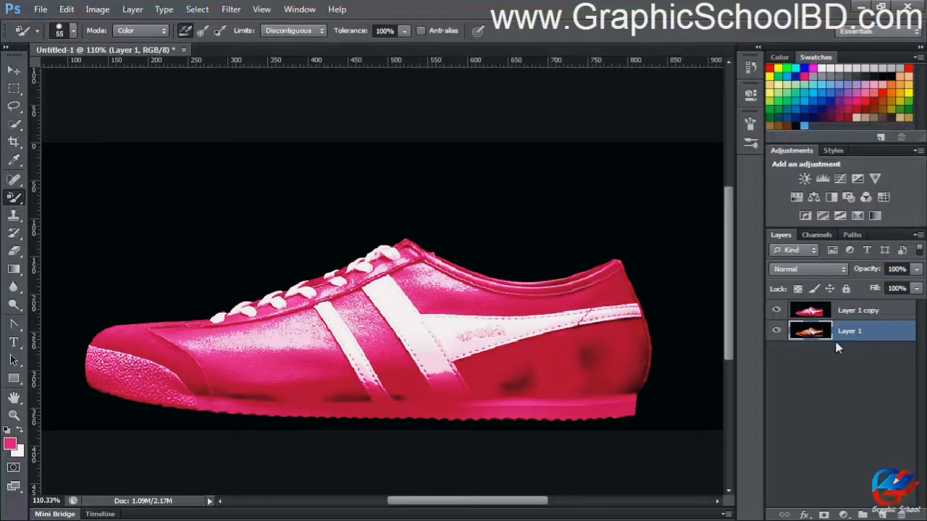
pyautogui.hotkey('ctrl', 'j')
pyautogui.click(818, 313)
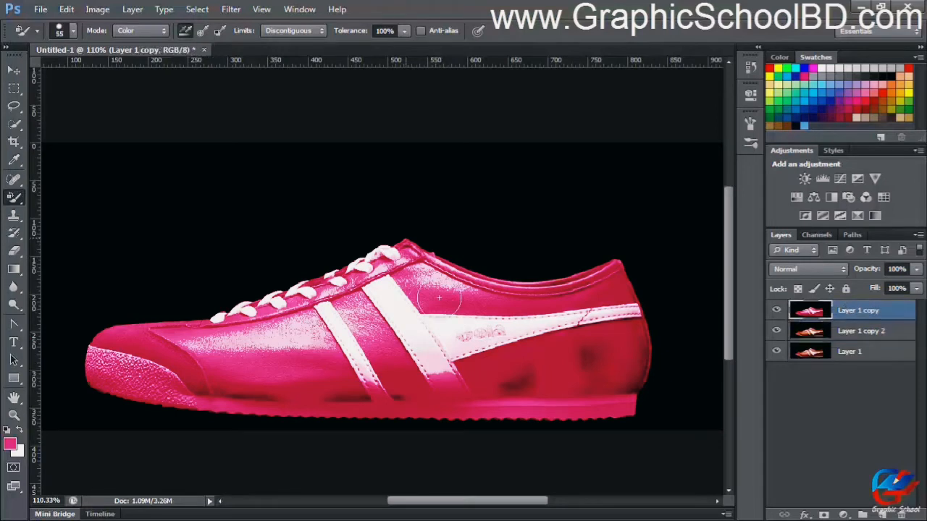
pyautogui.click(777, 310)
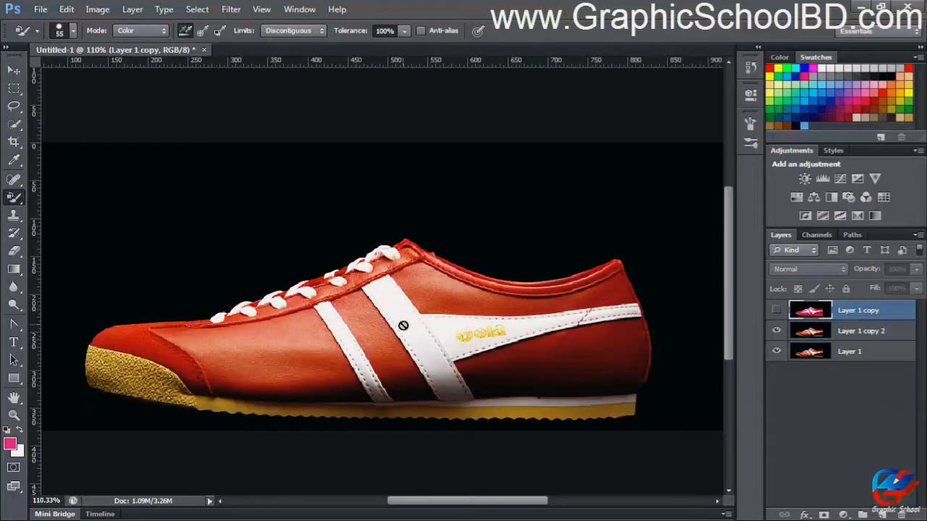
pyautogui.click(863, 333)
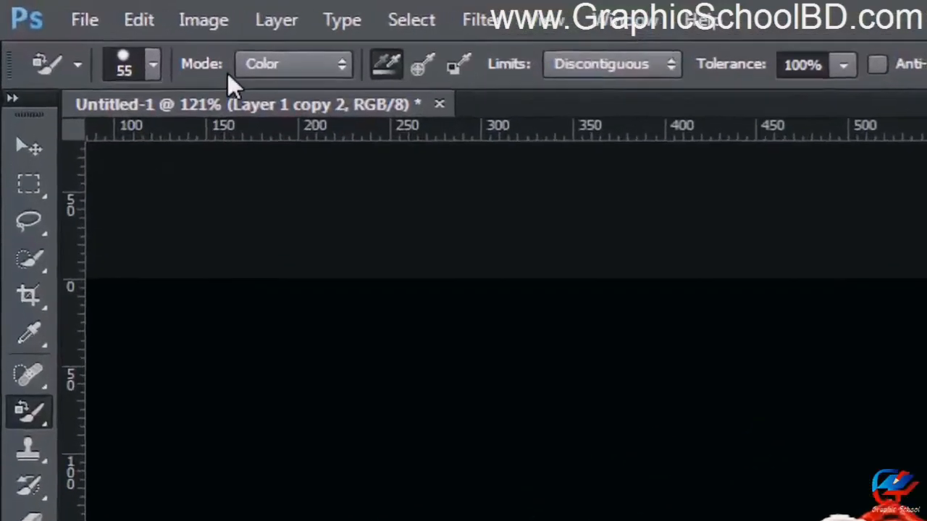
# Set the replacement mode to Hue with Discontiguous limits and recolor the shoe's upper, toe cap and sole pink on Layer 1 copy 2
pyautogui.click(293, 64)
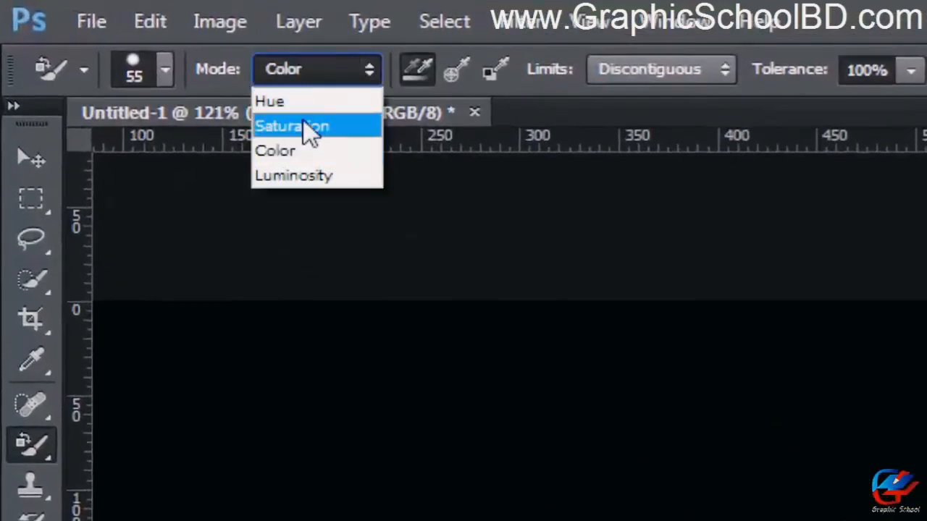
pyautogui.click(248, 91)
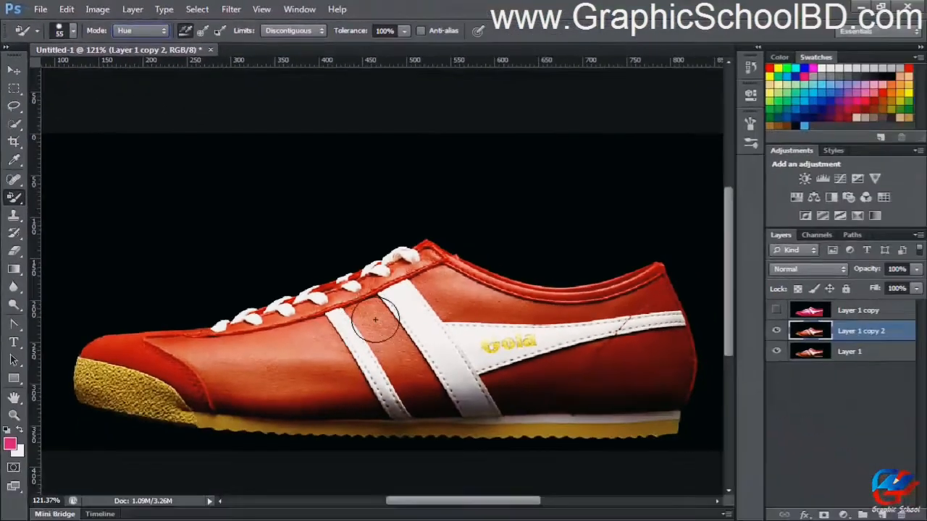
pyautogui.moveTo(415, 355); pyautogui.dragTo(391, 274)
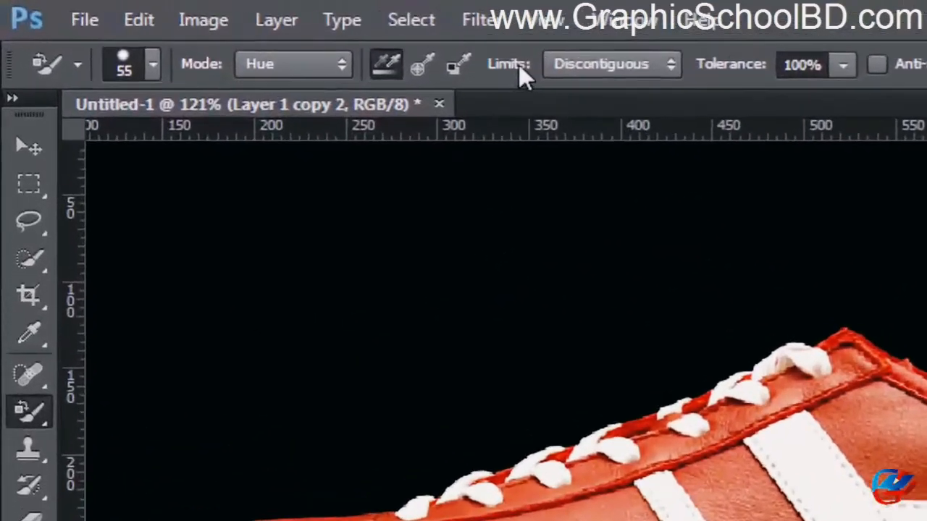
pyautogui.click(401, 47)
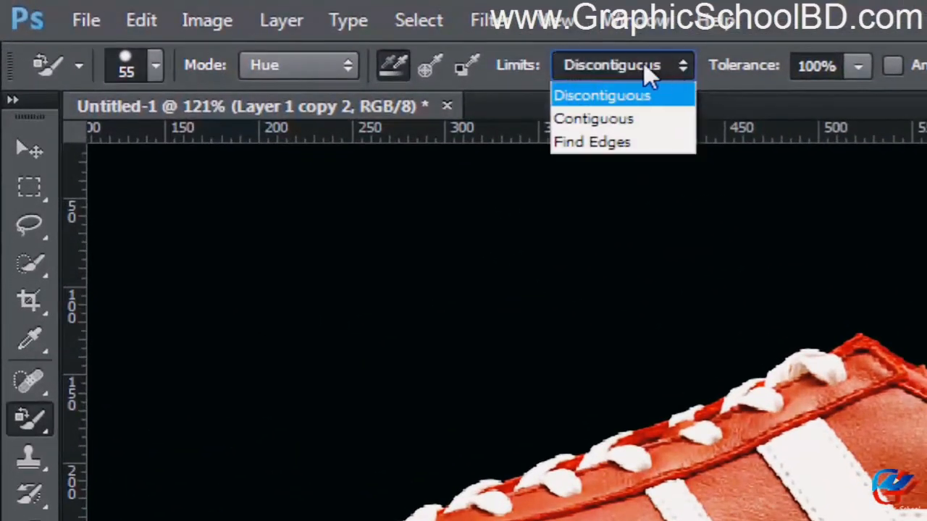
pyautogui.click(602, 95)
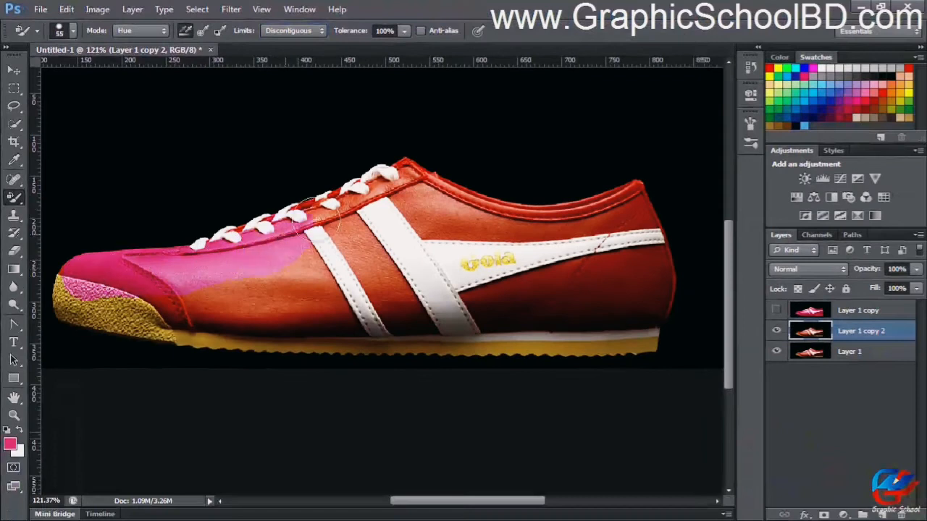
pyautogui.moveTo(382, 181)
pyautogui.mouseDown()
pyautogui.moveTo(560, 222)
pyautogui.moveTo(632, 214)
pyautogui.moveTo(641, 204)
pyautogui.moveTo(458, 205)
pyautogui.moveTo(434, 201)
pyautogui.moveTo(422, 185)
pyautogui.moveTo(397, 254)
pyautogui.moveTo(391, 222)
pyautogui.moveTo(592, 235)
pyautogui.moveTo(637, 228)
pyautogui.moveTo(653, 272)
pyautogui.moveTo(642, 233)
pyautogui.moveTo(649, 317)
pyautogui.moveTo(644, 282)
pyautogui.moveTo(663, 283)
pyautogui.moveTo(653, 314)
pyautogui.moveTo(615, 354)
pyautogui.moveTo(615, 272)
pyautogui.moveTo(471, 301)
pyautogui.moveTo(495, 296)
pyautogui.moveTo(529, 334)
pyautogui.moveTo(584, 321)
pyautogui.moveTo(437, 351)
pyautogui.moveTo(344, 232)
pyautogui.moveTo(385, 338)
pyautogui.moveTo(308, 261)
pyautogui.moveTo(241, 273)
pyautogui.moveTo(173, 318)
pyautogui.moveTo(64, 277)
pyautogui.moveTo(75, 322)
pyautogui.moveTo(192, 341)
pyautogui.mouseUp()
pyautogui.scroll(-3, 441, 362)
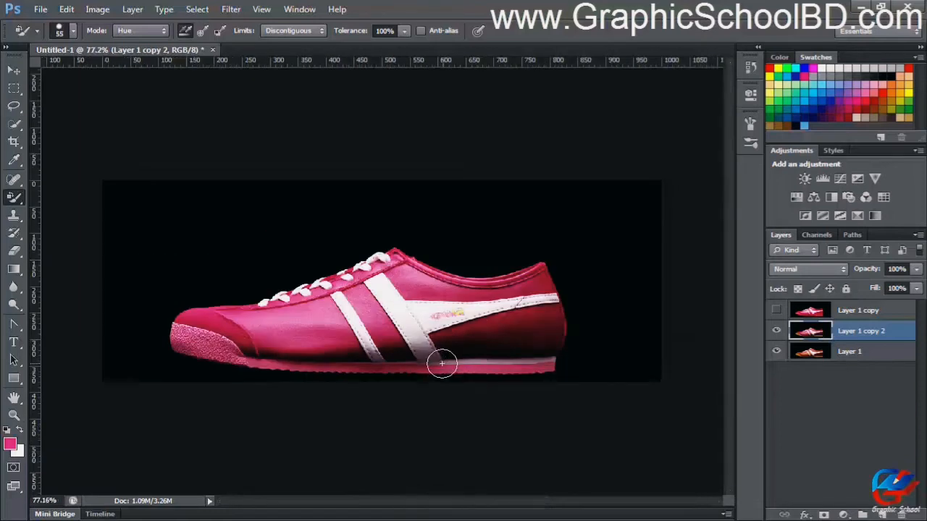
# Compare Layer 1 copy 2 with the original, leave it hidden and duplicate Layer 1 again
pyautogui.click(777, 331)
pyautogui.click(777, 332)
pyautogui.click(777, 331)
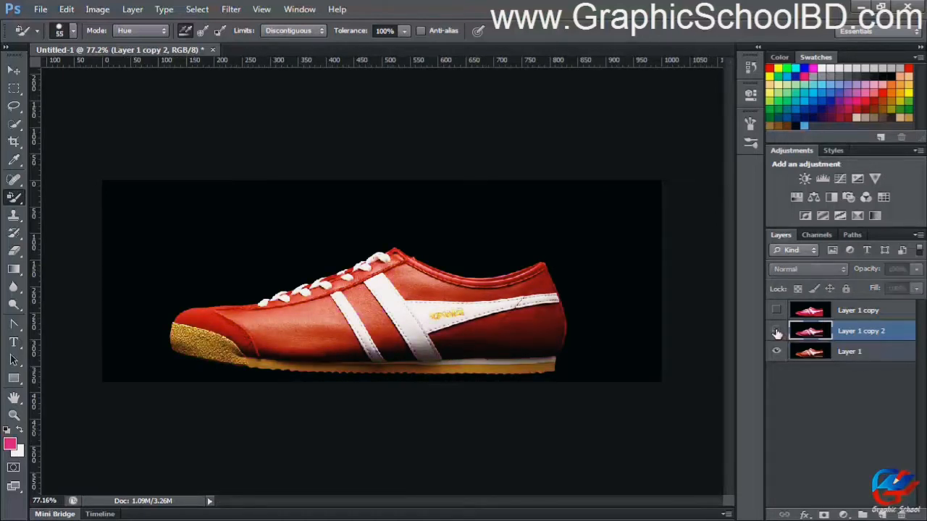
pyautogui.click(824, 355)
pyautogui.hotkey('ctrl', 'j')
pyautogui.scroll(2, 297, 325)
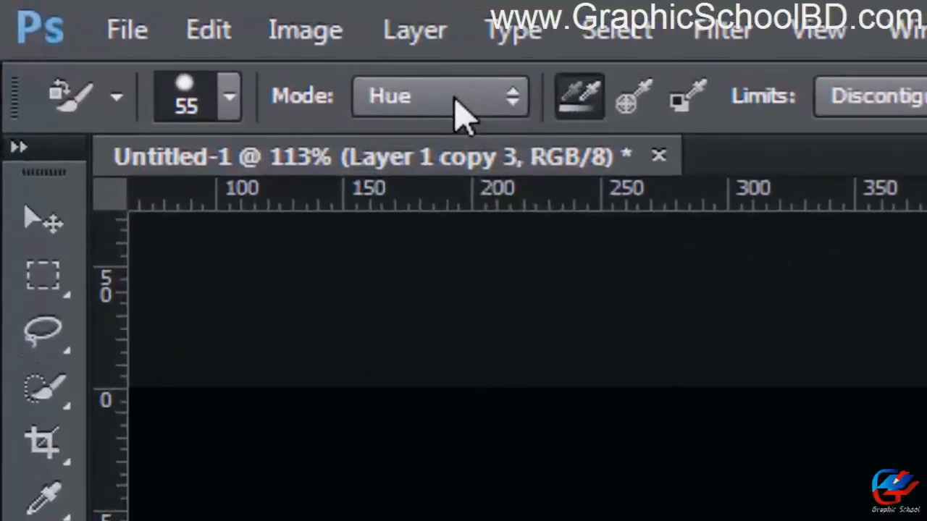
pyautogui.click(458, 105)
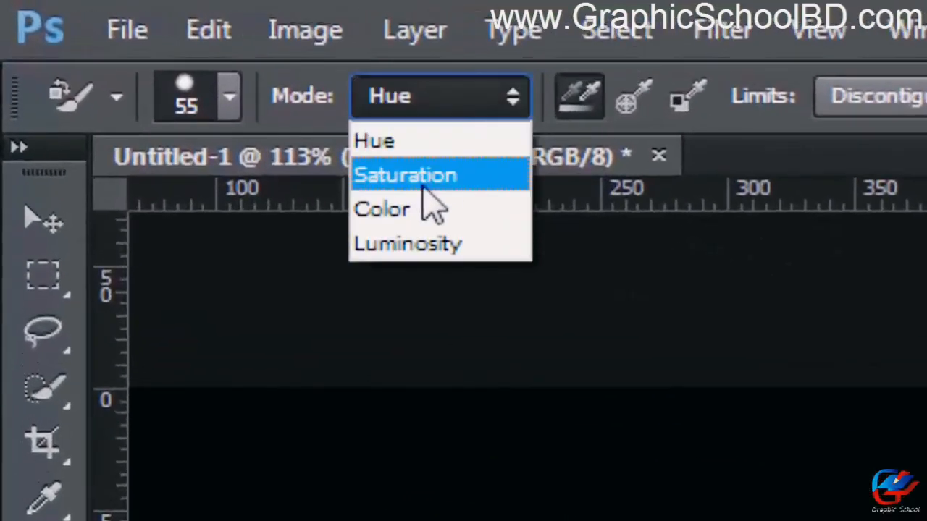
pyautogui.click(424, 187)
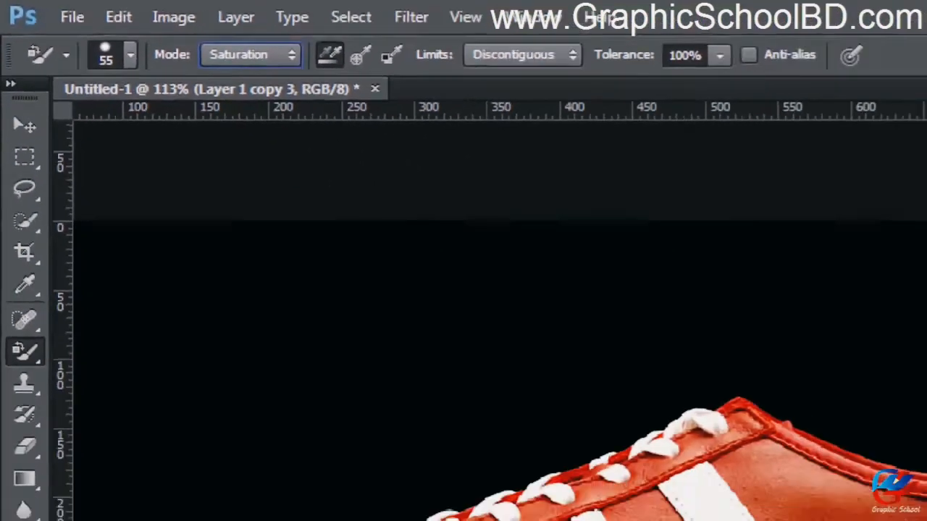
pyautogui.press('Up')
pyautogui.moveTo(96, 334)
pyautogui.mouseDown()
pyautogui.moveTo(204, 328)
pyautogui.moveTo(360, 286)
pyautogui.moveTo(421, 250)
pyautogui.moveTo(433, 276)
pyautogui.moveTo(558, 264)
pyautogui.mouseUp()
pyautogui.hotkey('ctrl', 'z')
# Set the replacement mode to Saturation and brush over the shoe's upper, stripes and sole on Layer 1 copy 3
pyautogui.click(133, 32)
pyautogui.click(129, 59)
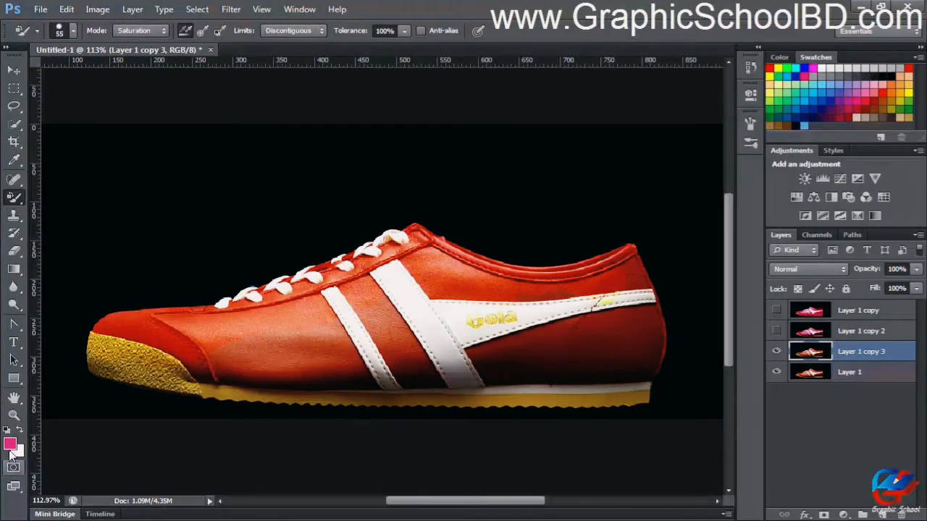
pyautogui.moveTo(178, 366)
pyautogui.mouseDown()
pyautogui.moveTo(97, 357)
pyautogui.moveTo(123, 379)
pyautogui.moveTo(229, 368)
pyautogui.moveTo(176, 384)
pyautogui.moveTo(294, 389)
pyautogui.moveTo(294, 307)
pyautogui.moveTo(254, 337)
pyautogui.moveTo(269, 370)
pyautogui.moveTo(369, 283)
pyautogui.moveTo(395, 370)
pyautogui.moveTo(406, 280)
pyautogui.mouseUp()
pyautogui.moveTo(519, 286)
pyautogui.mouseDown()
pyautogui.moveTo(645, 336)
pyautogui.moveTo(667, 319)
pyautogui.moveTo(609, 408)
pyautogui.moveTo(549, 388)
pyautogui.moveTo(473, 403)
pyautogui.moveTo(443, 387)
pyautogui.mouseUp()
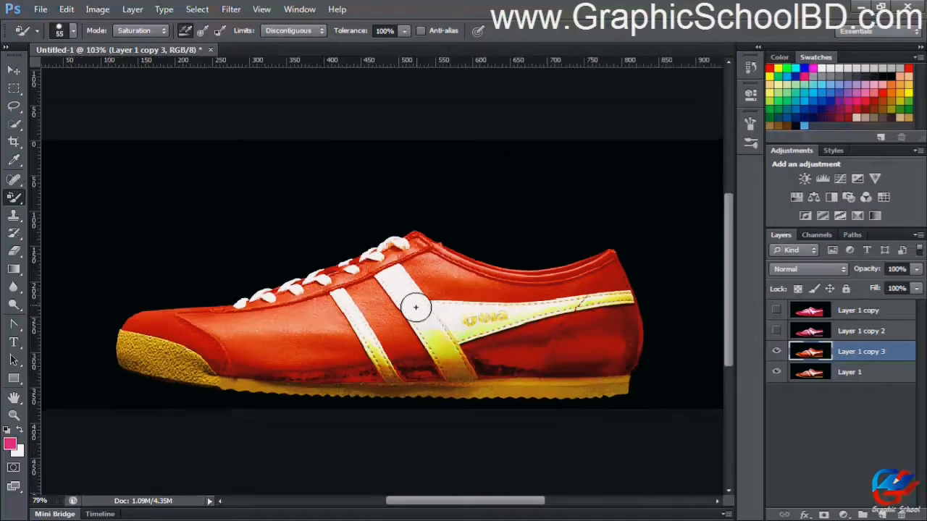
pyautogui.scroll(-1, 413, 307)
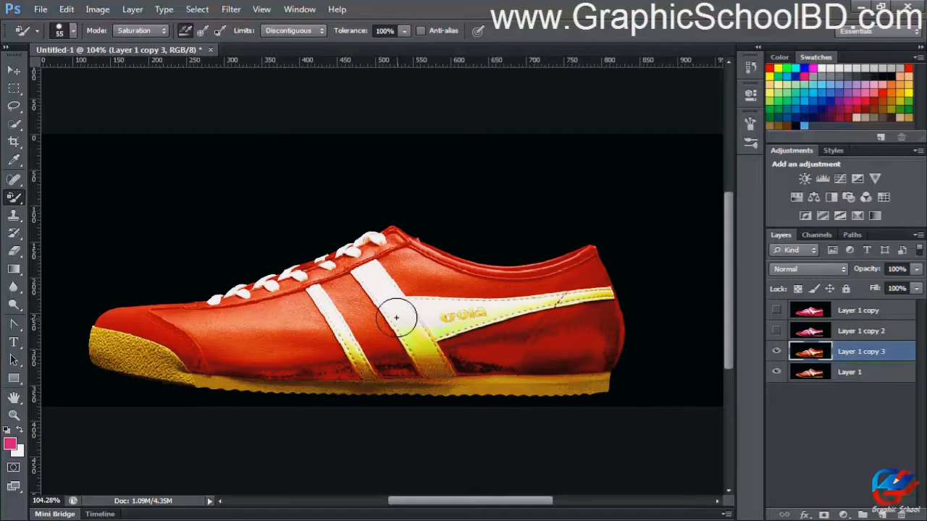
pyautogui.scroll(2, 389, 315)
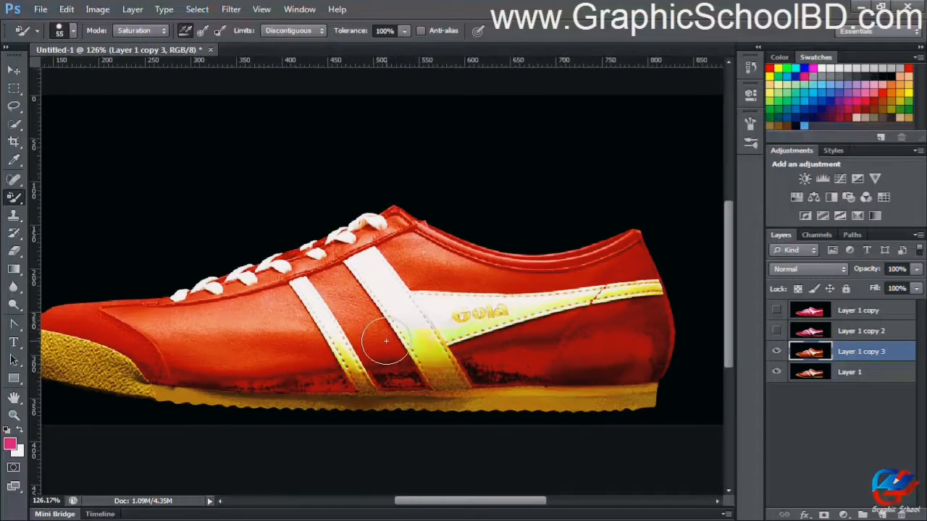
# Hide Layer 1 copy 3 and make another duplicate of Layer 1
pyautogui.click(777, 352)
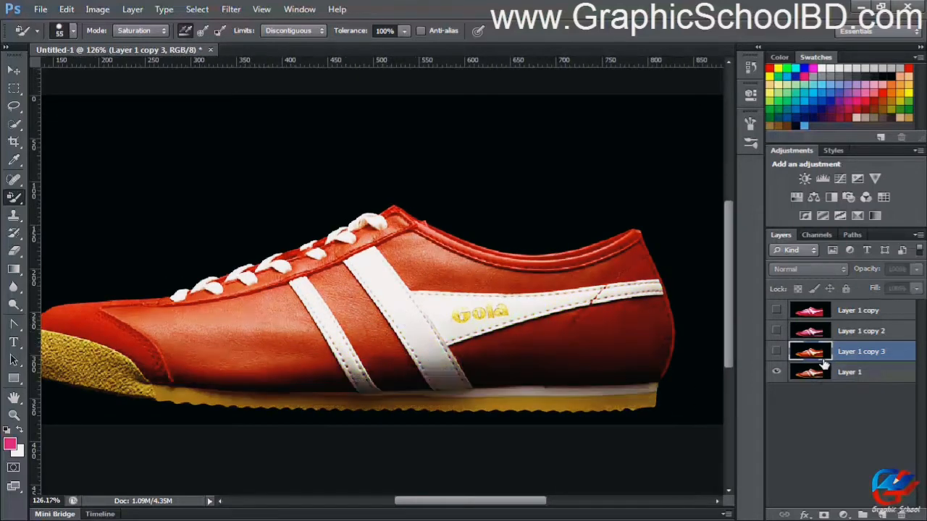
pyautogui.click(860, 372)
pyautogui.hotkey('ctrl', 'j')
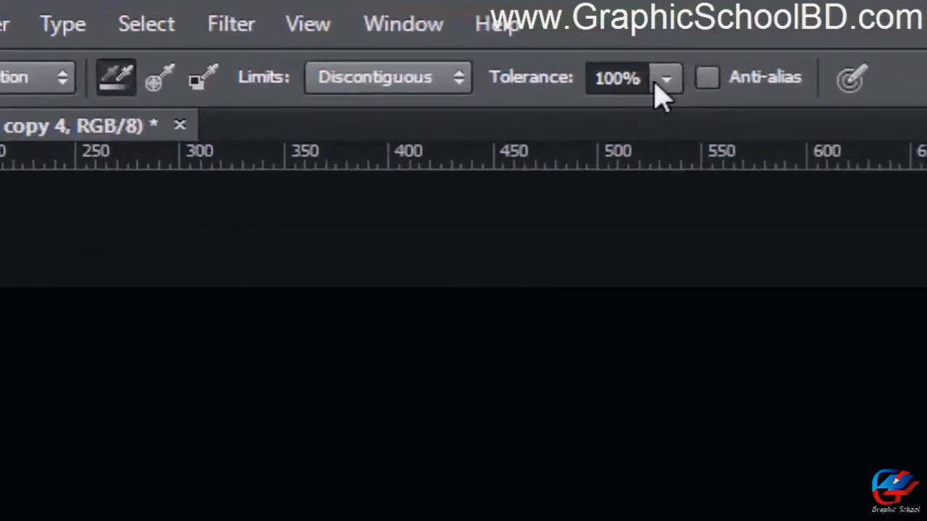
# Set the tolerance to 24% and brush over the front of the red upper up to the white stripes
pyautogui.click(404, 31)
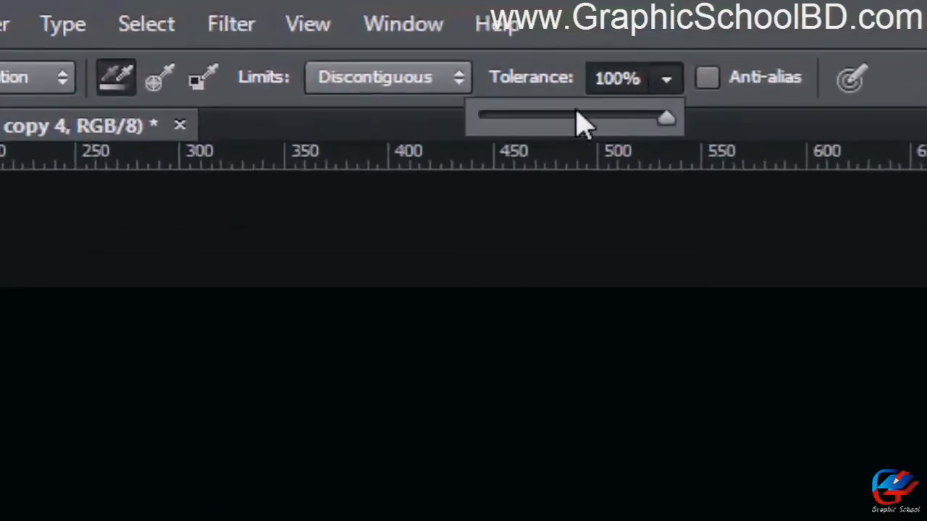
pyautogui.moveTo(579, 123); pyautogui.dragTo(524, 136)
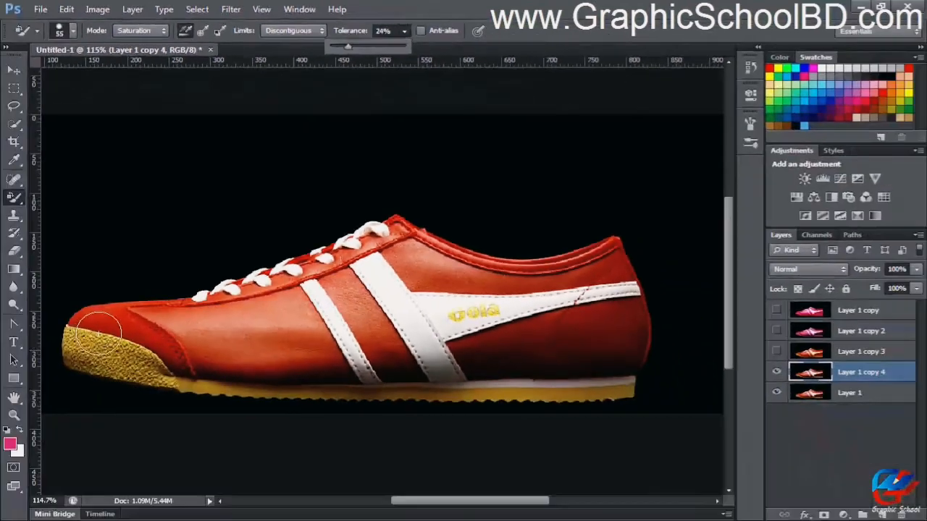
pyautogui.moveTo(99, 335); pyautogui.dragTo(262, 364)
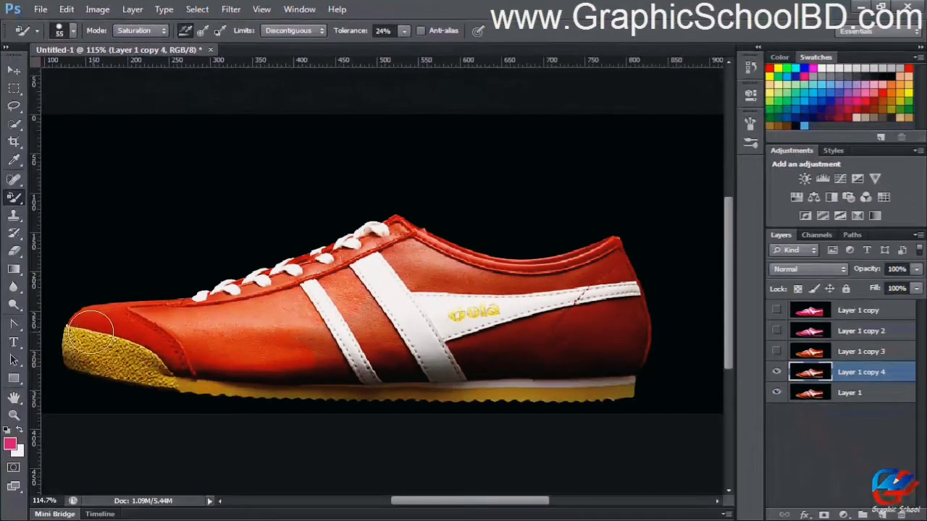
pyautogui.scroll(5, 225, 337)
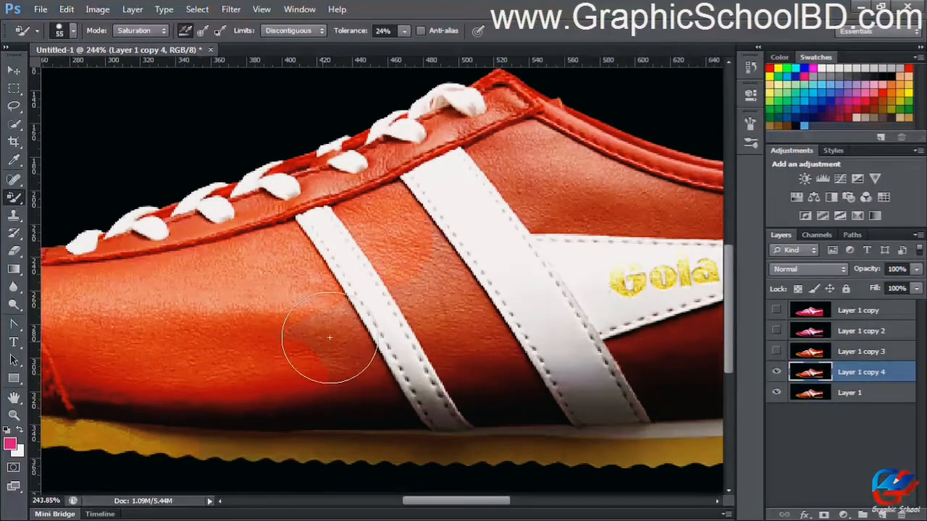
pyautogui.moveTo(332, 334)
pyautogui.mouseDown()
pyautogui.moveTo(340, 313)
pyautogui.moveTo(329, 306)
pyautogui.moveTo(318, 349)
pyautogui.moveTo(285, 339)
pyautogui.moveTo(327, 305)
pyautogui.mouseUp()
pyautogui.scroll(1, 327, 305)
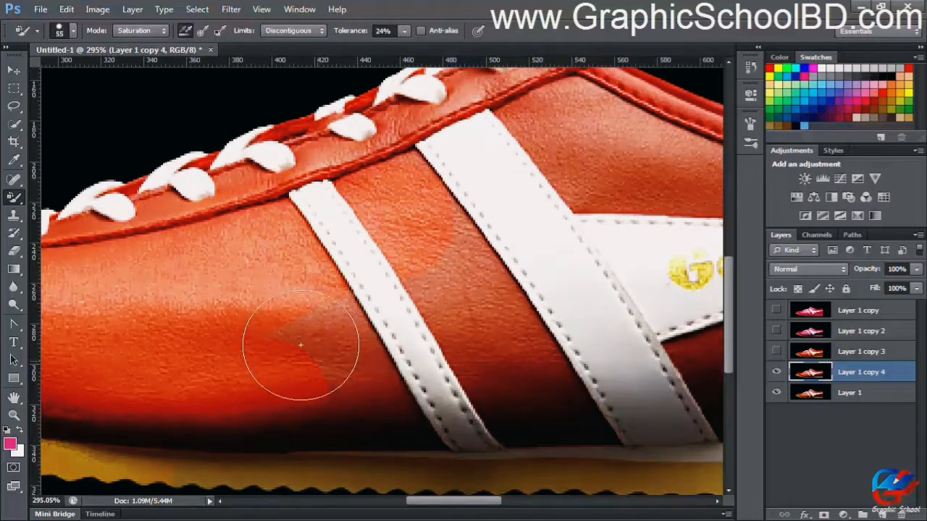
pyautogui.moveTo(342, 343)
pyautogui.mouseDown()
pyautogui.moveTo(298, 340)
pyautogui.moveTo(298, 330)
pyautogui.moveTo(328, 332)
pyautogui.moveTo(304, 346)
pyautogui.moveTo(271, 328)
pyautogui.moveTo(274, 313)
pyautogui.moveTo(282, 330)
pyautogui.moveTo(331, 341)
pyautogui.moveTo(325, 348)
pyautogui.moveTo(317, 325)
pyautogui.moveTo(344, 316)
pyautogui.mouseUp()
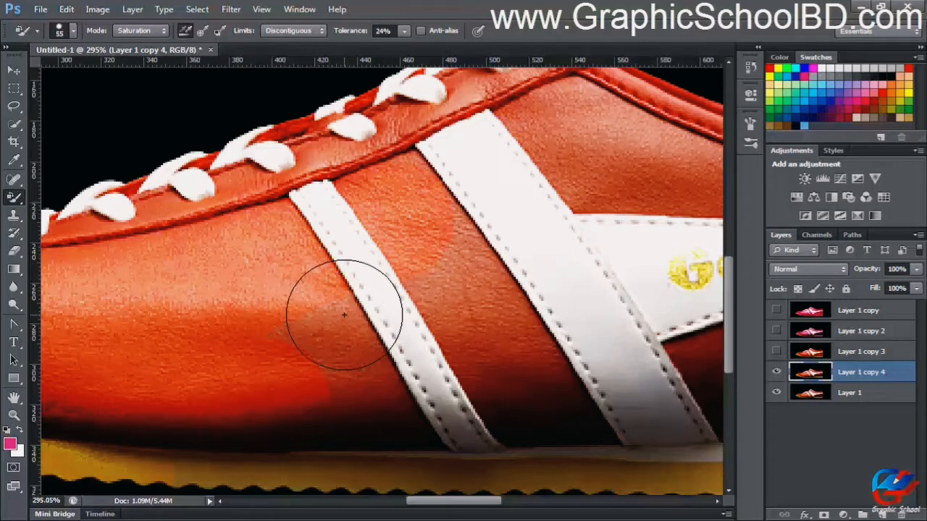
# Brush over the rest of the upper, the white stripes, heel and sole on Layer 1 copy 4
pyautogui.scroll(-4, 344, 315)
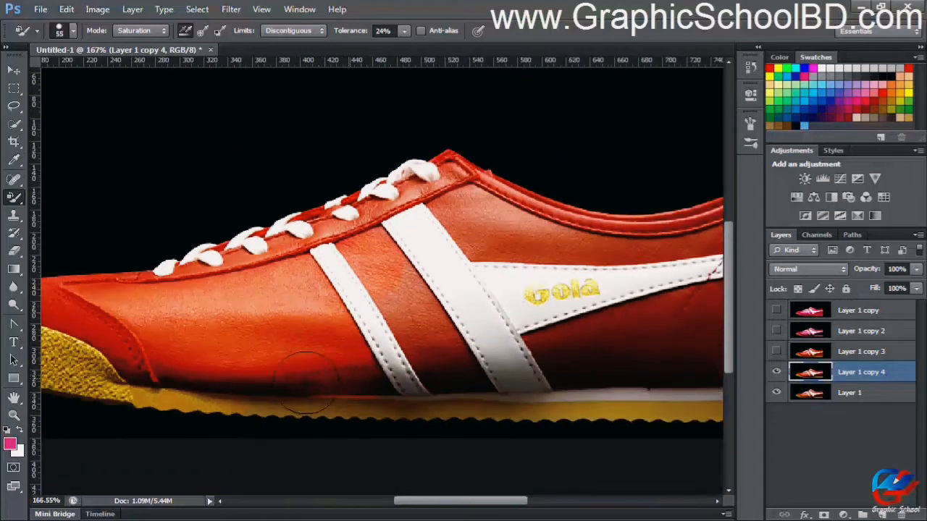
pyautogui.moveTo(306, 377)
pyautogui.mouseDown()
pyautogui.moveTo(435, 396)
pyautogui.moveTo(403, 323)
pyautogui.moveTo(353, 280)
pyautogui.moveTo(407, 355)
pyautogui.moveTo(415, 210)
pyautogui.mouseUp()
pyautogui.scroll(-4, 514, 274)
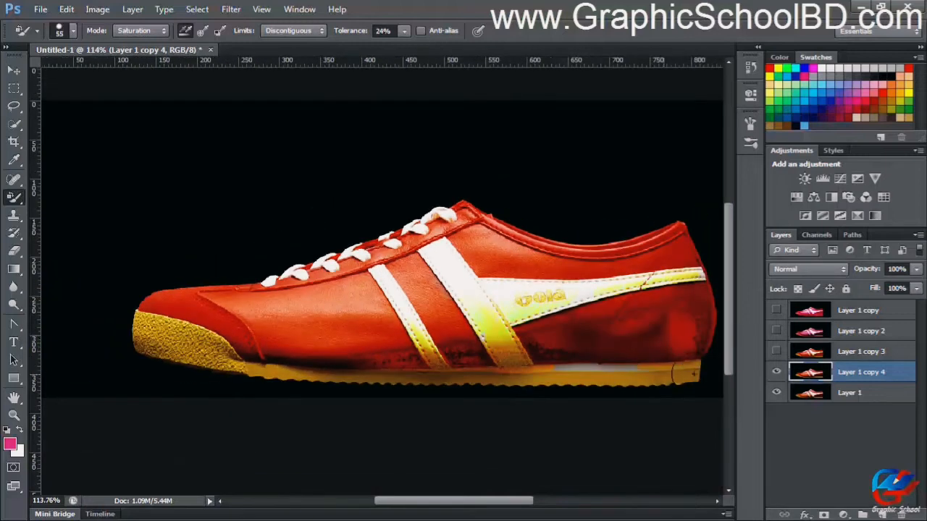
pyautogui.scroll(2, 567, 280)
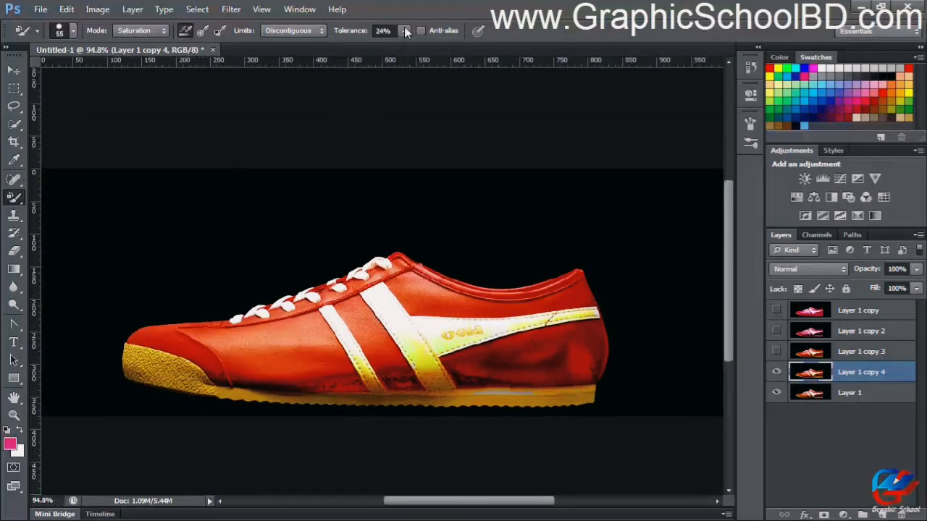
# Duplicate Layer 1 once more and hide Layer 1 copy 4
pyautogui.click(850, 395)
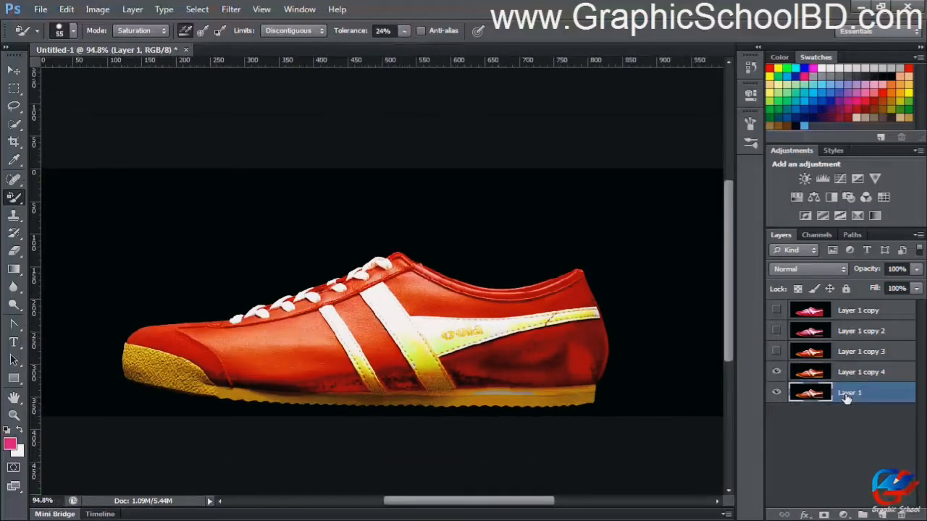
pyautogui.hotkey('ctrl', 'j')
pyautogui.scroll(2, 869, 507)
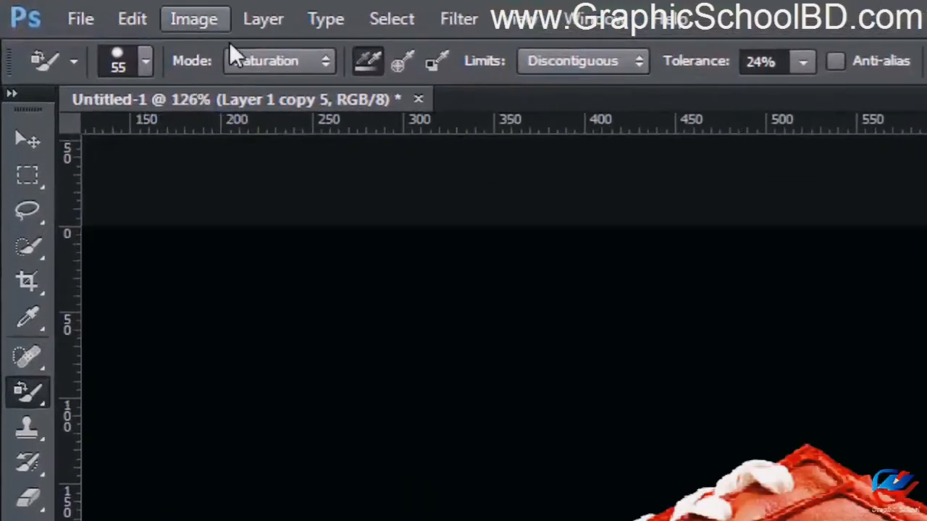
# Set the replacement mode to Luminosity, test it with strokes across the shoe and undo them
pyautogui.click(264, 58)
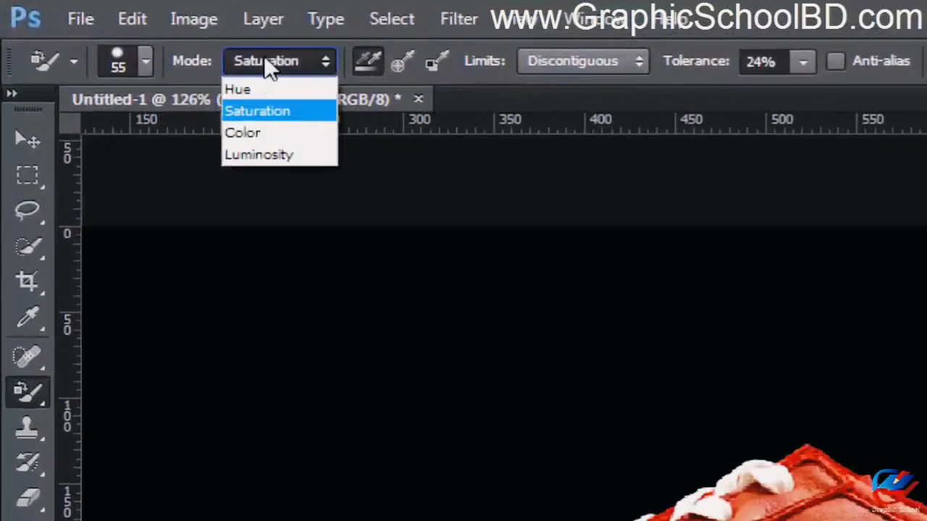
pyautogui.click(292, 155)
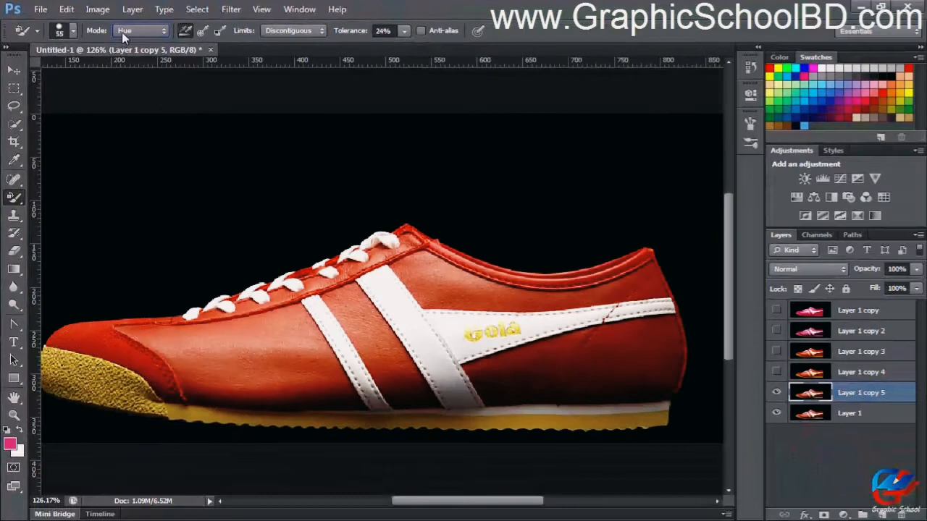
pyautogui.click(121, 32)
pyautogui.click(132, 79)
pyautogui.moveTo(152, 332)
pyautogui.mouseDown()
pyautogui.moveTo(118, 348)
pyautogui.moveTo(275, 327)
pyautogui.moveTo(235, 310)
pyautogui.moveTo(340, 300)
pyautogui.moveTo(402, 259)
pyautogui.moveTo(285, 294)
pyautogui.moveTo(466, 305)
pyautogui.moveTo(351, 346)
pyautogui.moveTo(435, 278)
pyautogui.moveTo(491, 266)
pyautogui.moveTo(643, 281)
pyautogui.moveTo(548, 293)
pyautogui.moveTo(624, 332)
pyautogui.moveTo(512, 395)
pyautogui.moveTo(563, 361)
pyautogui.moveTo(344, 375)
pyautogui.moveTo(129, 416)
pyautogui.moveTo(423, 379)
pyautogui.moveTo(606, 271)
pyautogui.moveTo(478, 365)
pyautogui.mouseUp()
pyautogui.hotkey('ctrl', 'z')
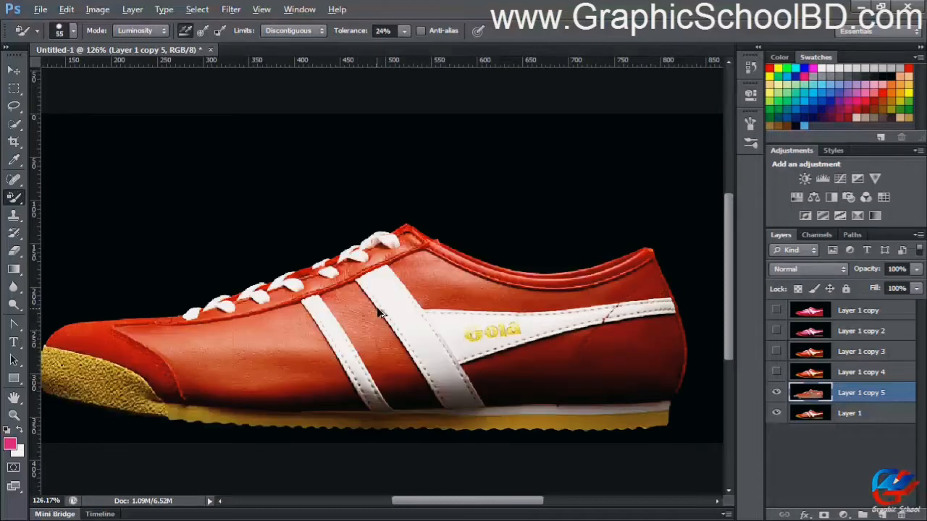
# Change the foreground color to black for painting on Layer 1 copy 5
pyautogui.click(10, 445)
pyautogui.moveTo(637, 321); pyautogui.dragTo(549, 350)
pyautogui.click(885, 190)
pyautogui.scroll(5, 414, 333)
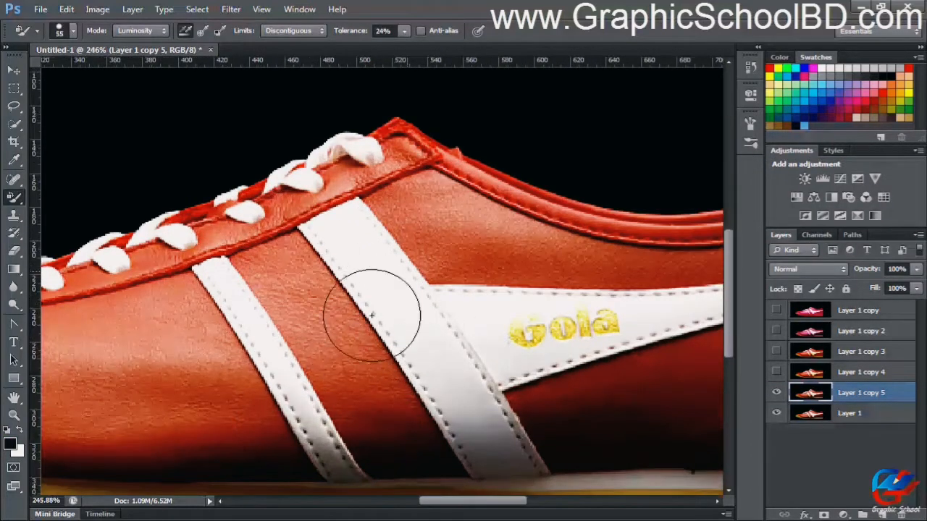
# Reduce the brush size to 40, test a black stroke at the upper end of the wide white stripe and undo it
pyautogui.scroll(2, 433, 353)
pyautogui.press('[')
pyautogui.press('[')
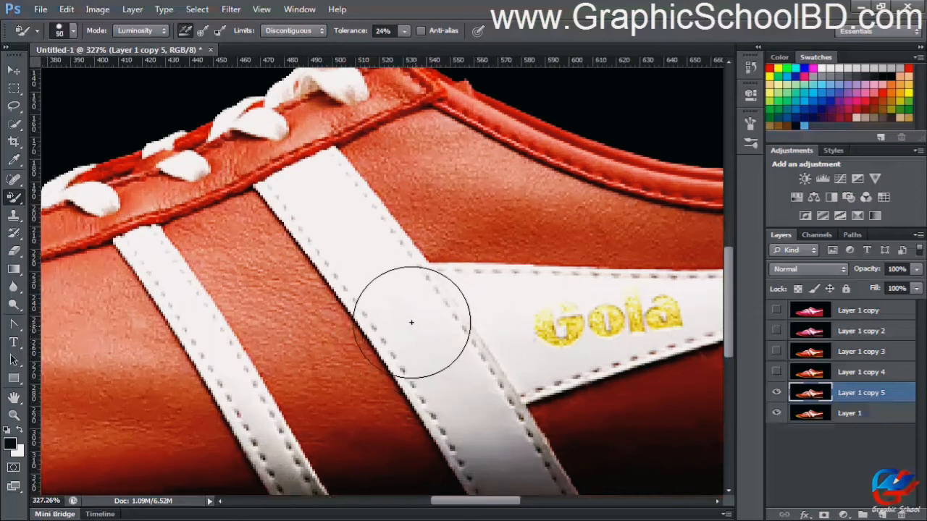
pyautogui.scroll(2, 333, 240)
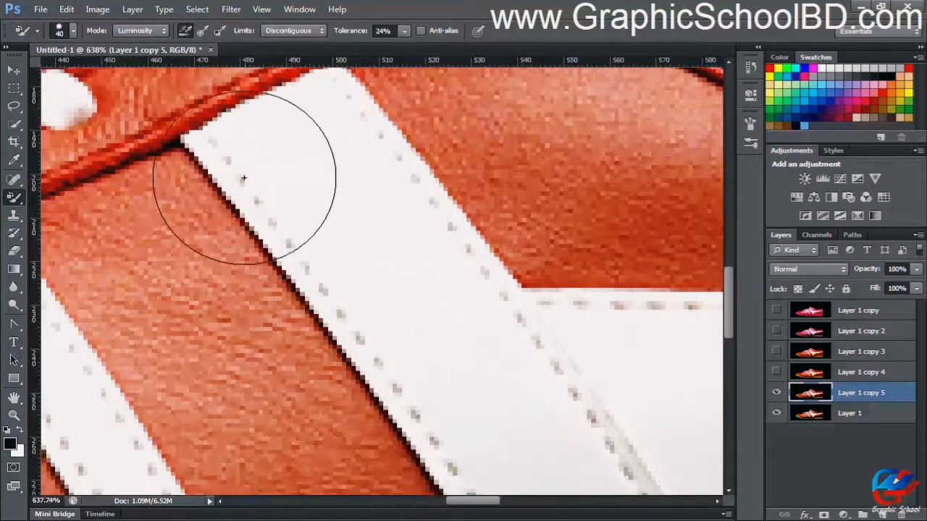
pyautogui.moveTo(224, 149); pyautogui.dragTo(211, 155)
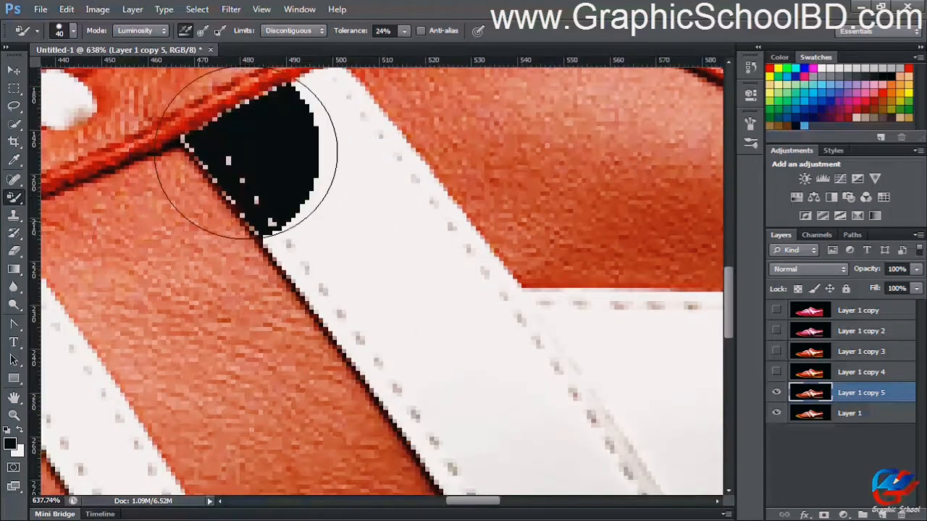
pyautogui.hotkey('ctrl', 'z')
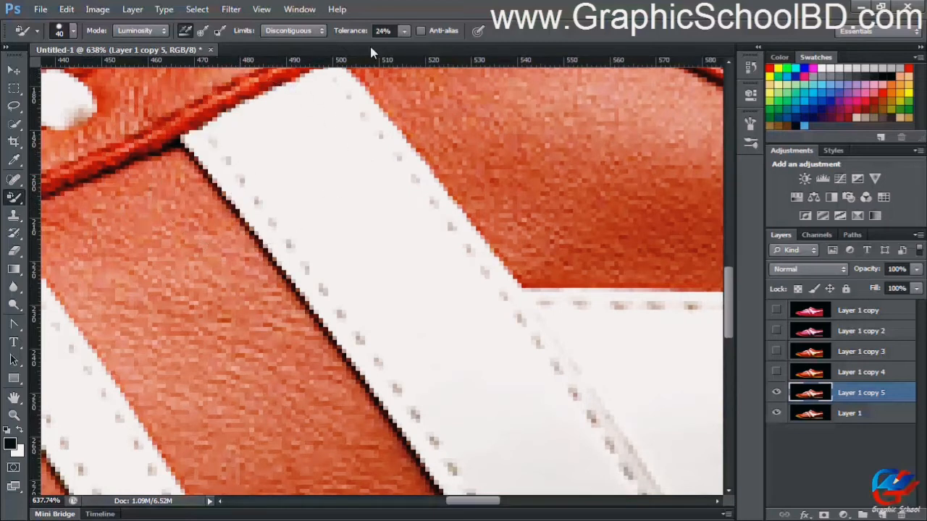
# Lower the color replacement tolerance to 11%
pyautogui.click(403, 32)
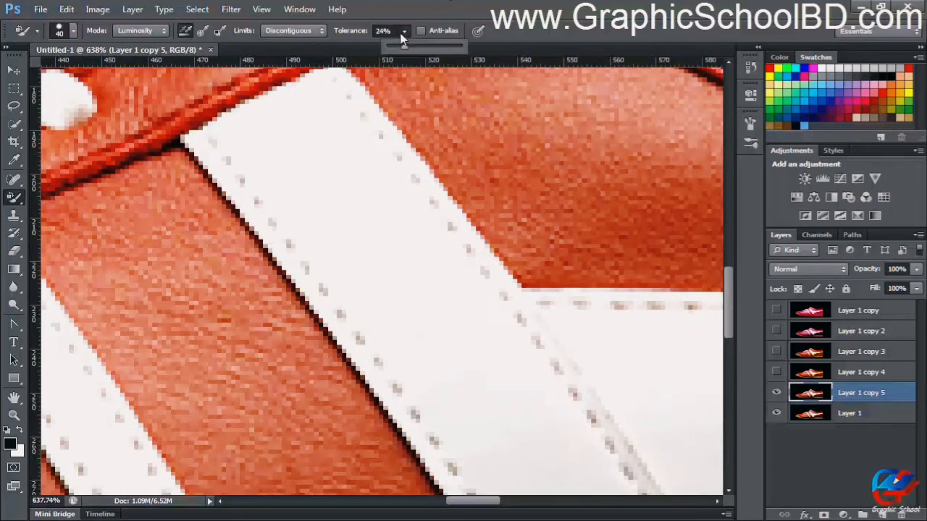
pyautogui.click(491, 18)
pyautogui.moveTo(230, 149); pyautogui.dragTo(284, 268)
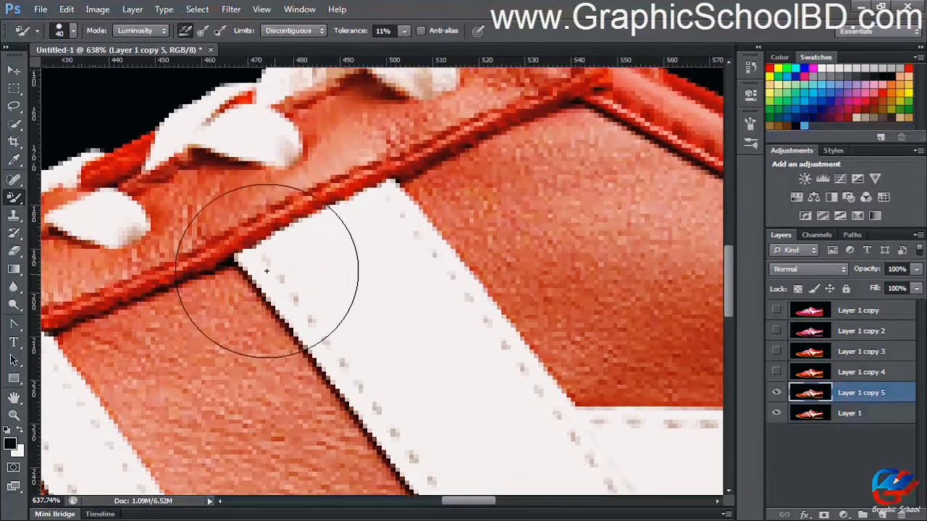
# Brush black over the wide white stripe from the lace edge to the sole and onto the start of the logo panel
pyautogui.click(306, 275)
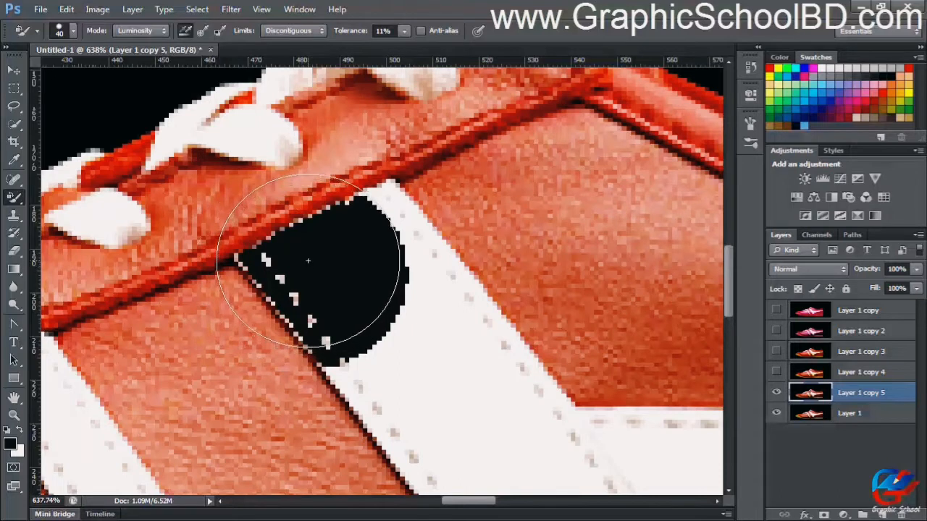
pyautogui.moveTo(346, 321); pyautogui.dragTo(251, 231)
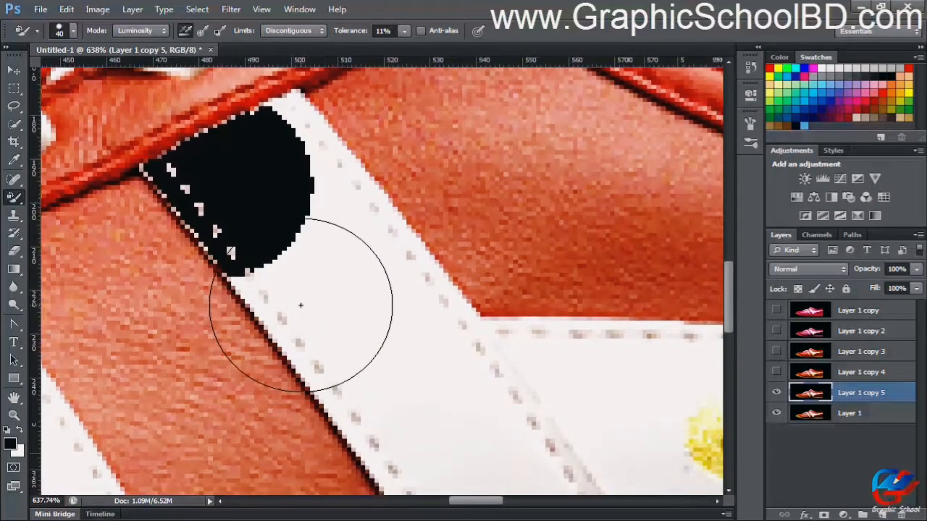
pyautogui.click(316, 141)
pyautogui.click(355, 278)
pyautogui.scroll(-5, 354, 294)
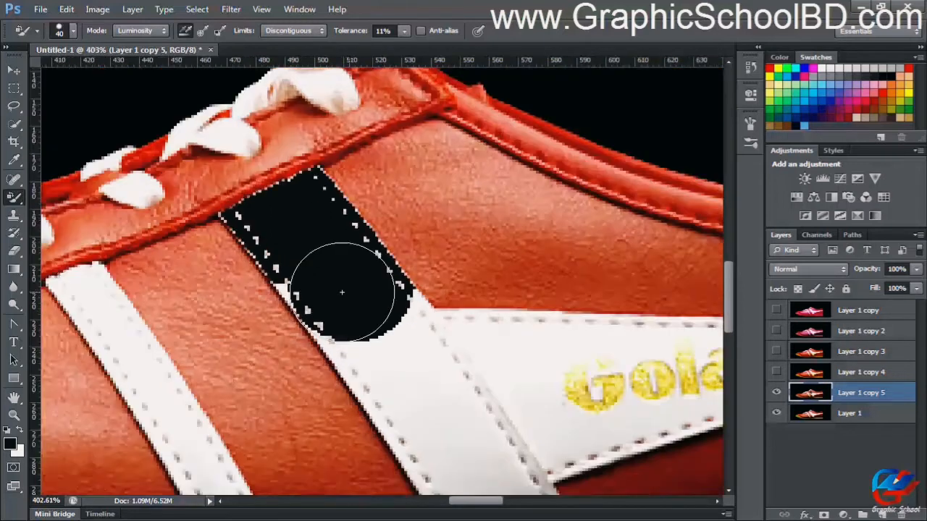
pyautogui.moveTo(278, 297)
pyautogui.mouseDown()
pyautogui.moveTo(432, 395)
pyautogui.moveTo(444, 365)
pyautogui.moveTo(419, 327)
pyautogui.moveTo(465, 353)
pyautogui.moveTo(559, 342)
pyautogui.mouseUp()
pyautogui.scroll(-3, 413, 389)
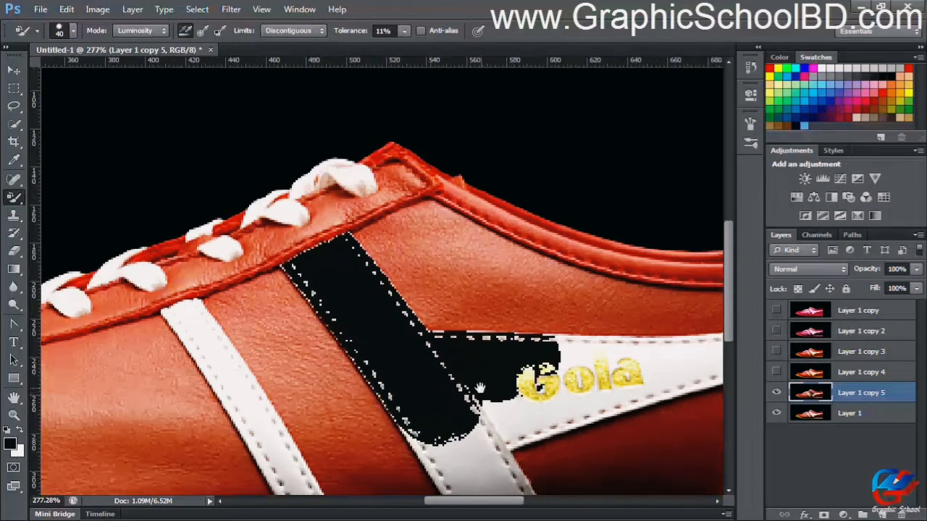
pyautogui.scroll(-3, 348, 312)
pyautogui.moveTo(321, 279)
pyautogui.mouseDown()
pyautogui.moveTo(357, 346)
pyautogui.moveTo(297, 303)
pyautogui.moveTo(275, 273)
pyautogui.moveTo(373, 383)
pyautogui.mouseUp()
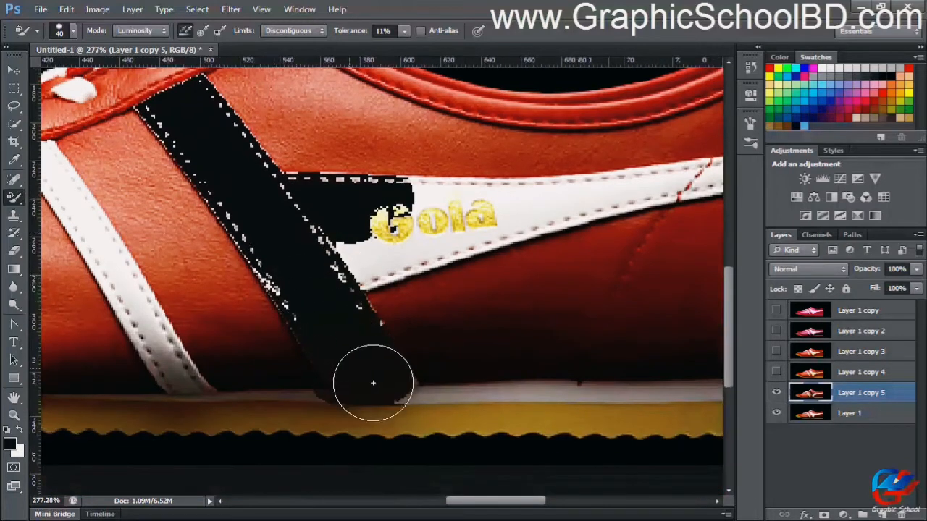
# Brush black over the white Gola logo panel and its extension to the heel
pyautogui.moveTo(364, 249)
pyautogui.mouseDown()
pyautogui.moveTo(578, 196)
pyautogui.moveTo(401, 188)
pyautogui.mouseUp()
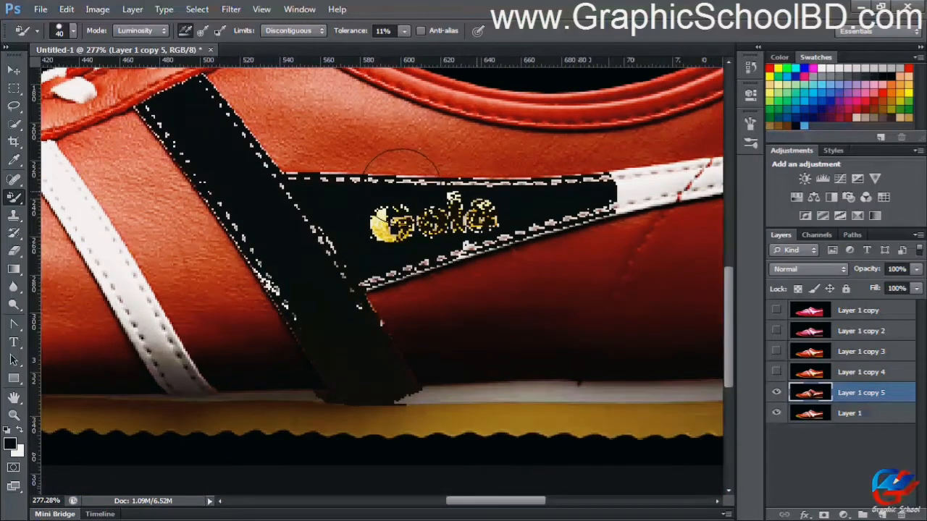
pyautogui.press('space')
pyautogui.moveTo(503, 211); pyautogui.dragTo(199, 291)
pyautogui.moveTo(275, 276)
pyautogui.mouseDown()
pyautogui.moveTo(501, 250)
pyautogui.moveTo(434, 249)
pyautogui.moveTo(373, 264)
pyautogui.mouseUp()
pyautogui.scroll(-3, 272, 280)
# Brush black over the narrow white stripe on Layer 1 copy 5
pyautogui.press('space')
pyautogui.moveTo(174, 340); pyautogui.dragTo(385, 284)
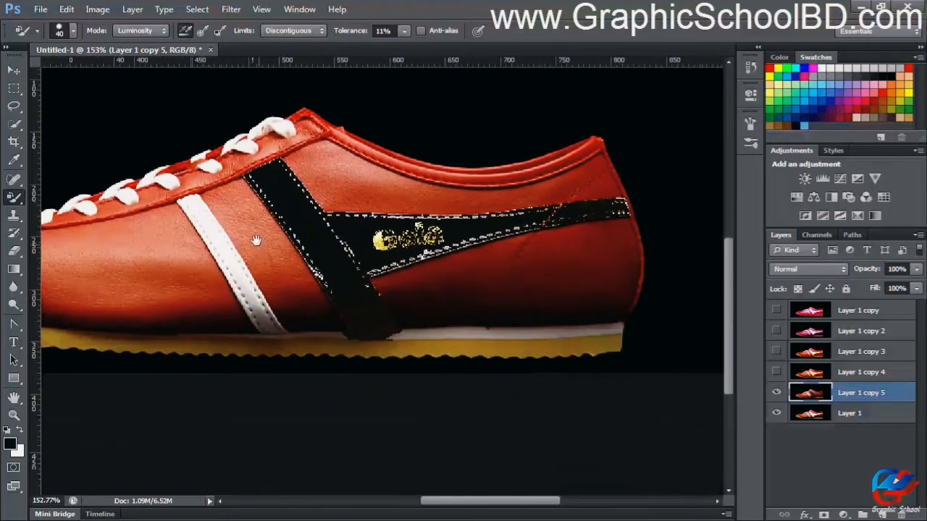
pyautogui.moveTo(179, 266); pyautogui.dragTo(332, 336)
pyautogui.scroll(3, 332, 336)
pyautogui.moveTo(348, 259); pyautogui.dragTo(456, 413)
pyautogui.scroll(-4, 389, 278)
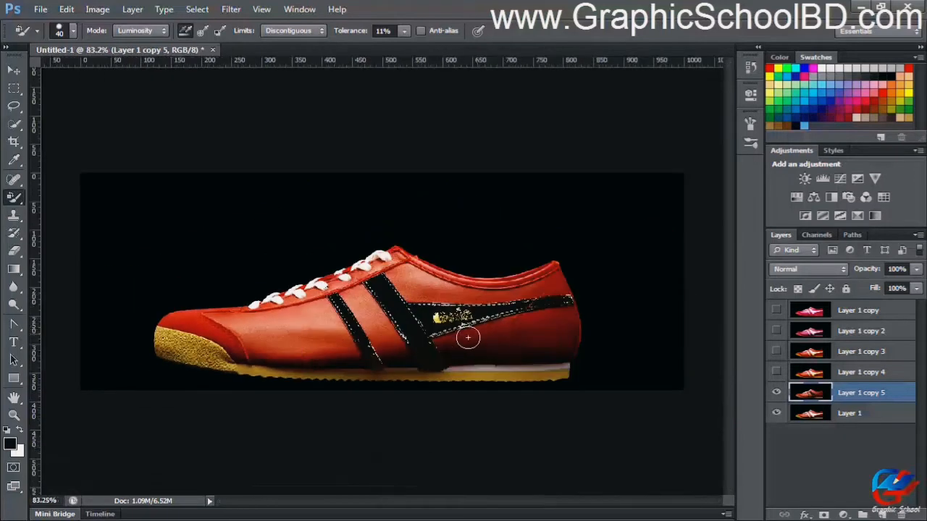
# Duplicate Layer 1 again and hide Layer 1 copy 5
pyautogui.click(852, 420)
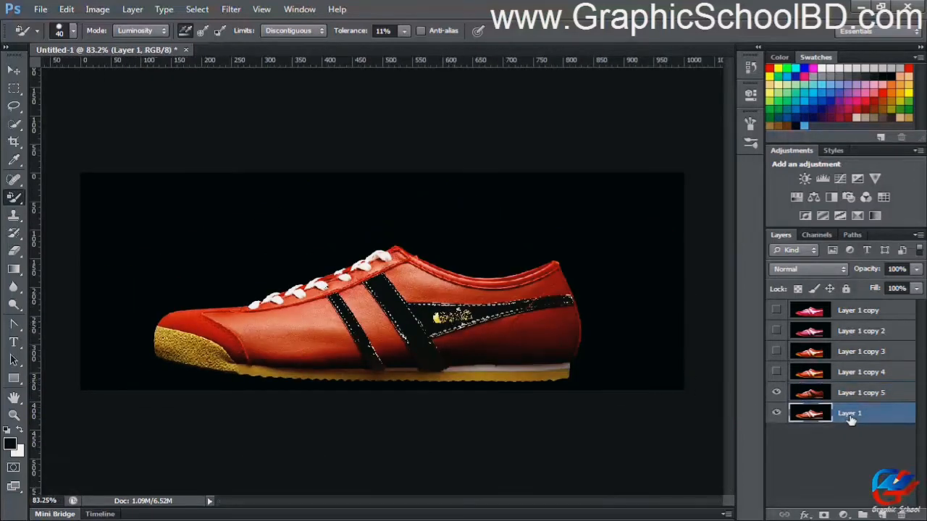
pyautogui.hotkey('ctrl', 'j')
pyautogui.click(776, 393)
# Set the tolerance to 74% and the mode to Hue, and test a black stroke on the red leather near the toe
pyautogui.scroll(2, 372, 284)
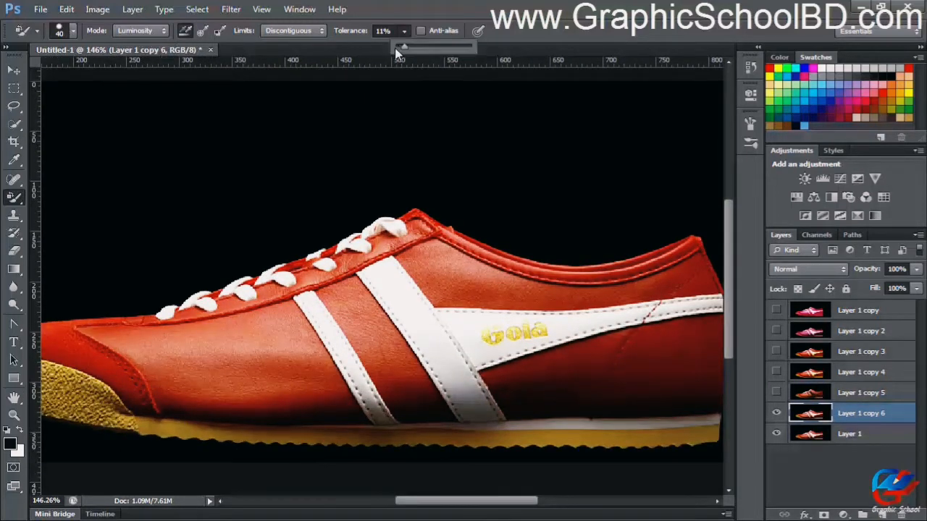
pyautogui.click(504, 35)
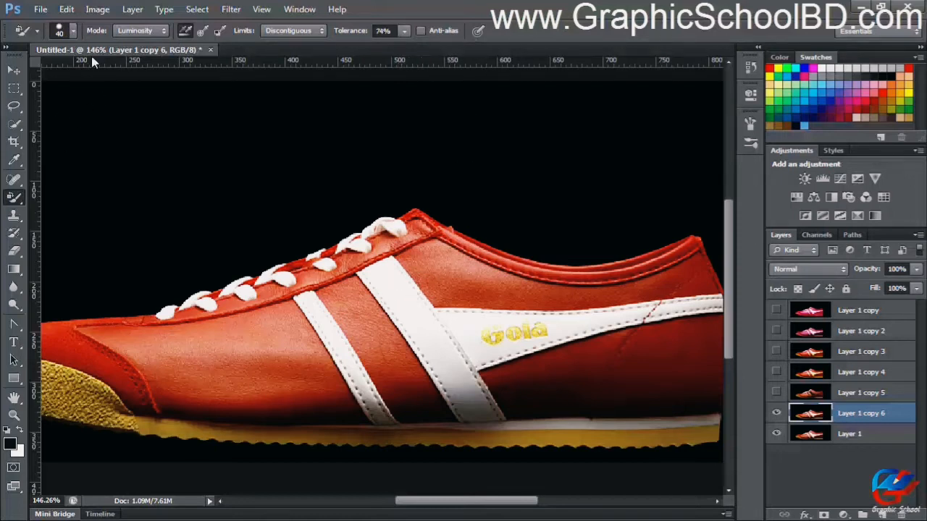
pyautogui.click(139, 31)
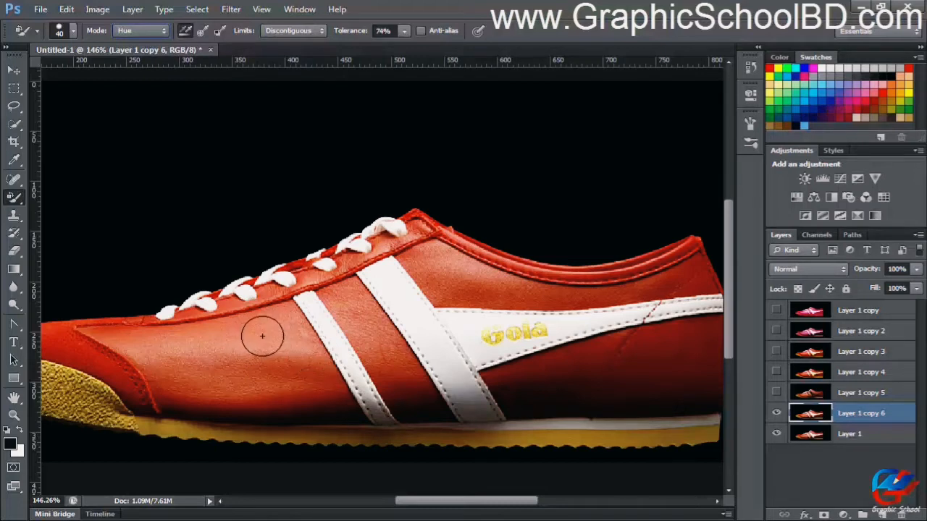
pyautogui.moveTo(238, 339)
pyautogui.mouseDown()
pyautogui.moveTo(315, 332)
pyautogui.moveTo(293, 372)
pyautogui.moveTo(218, 385)
pyautogui.moveTo(233, 344)
pyautogui.moveTo(272, 309)
pyautogui.moveTo(253, 370)
pyautogui.moveTo(287, 370)
pyautogui.moveTo(226, 371)
pyautogui.mouseUp()
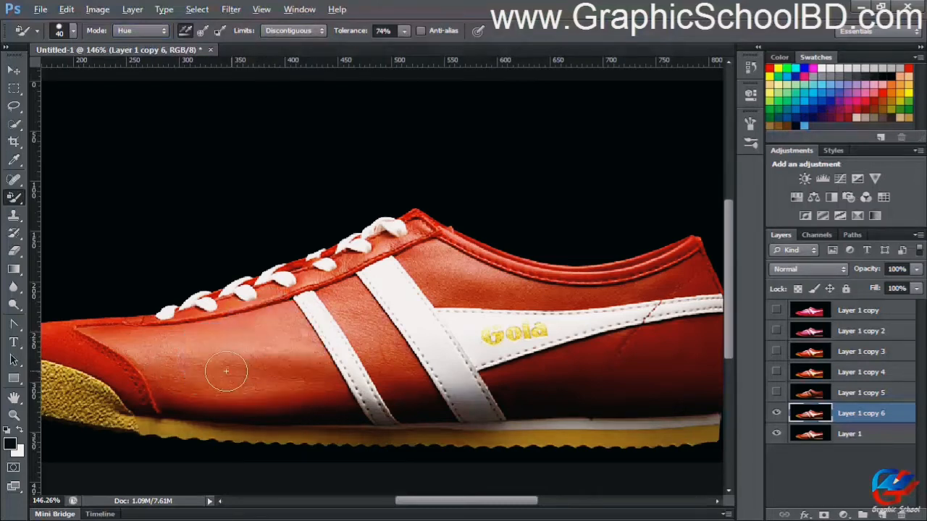
# Change the foreground color to blue, 1a78d9
pyautogui.click(10, 444)
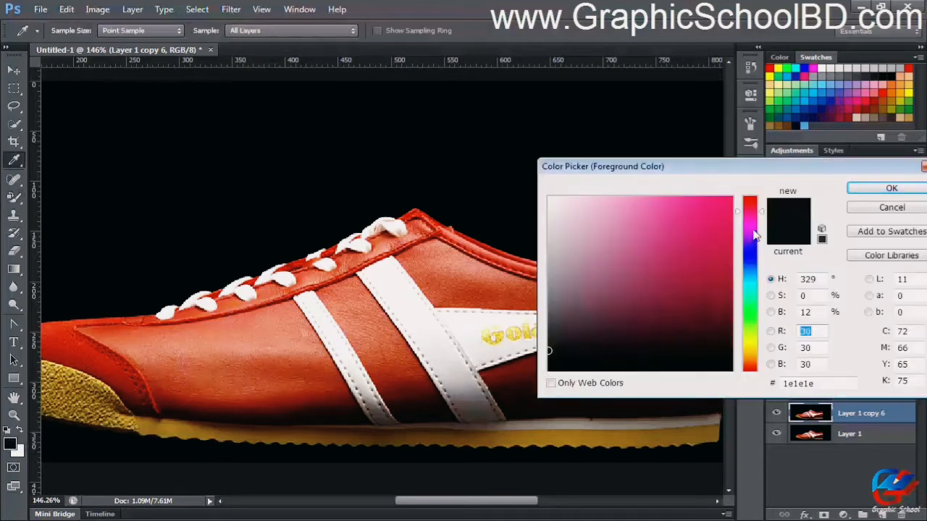
pyautogui.click(718, 210)
pyautogui.click(750, 268)
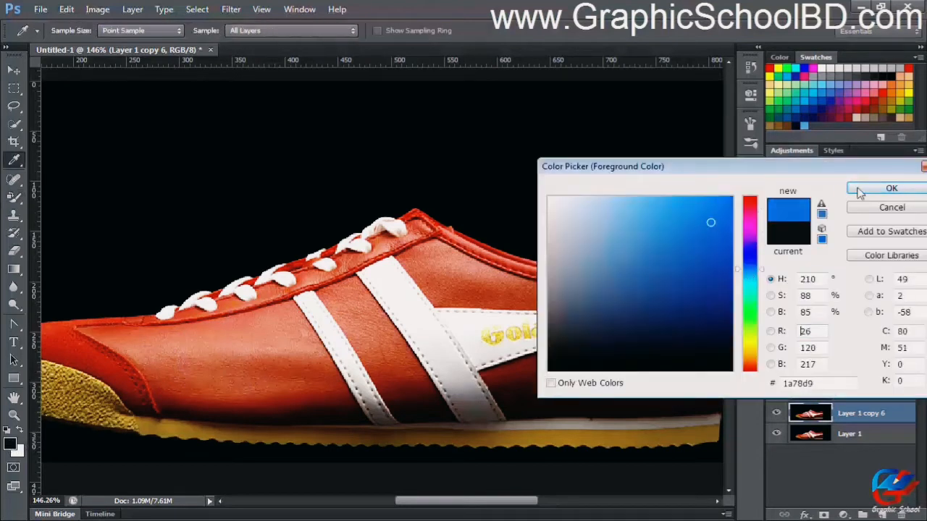
pyautogui.click(892, 188)
# Try brushing blue across the red leather on both sides of the narrow white stripe
pyautogui.moveTo(219, 321)
pyautogui.mouseDown()
pyautogui.moveTo(211, 368)
pyautogui.moveTo(286, 363)
pyautogui.mouseUp()
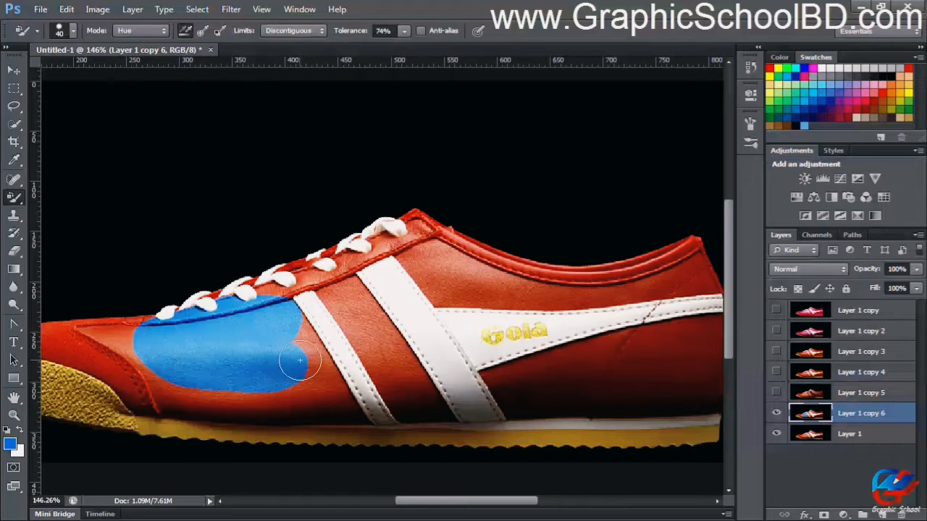
pyautogui.scroll(3, 354, 379)
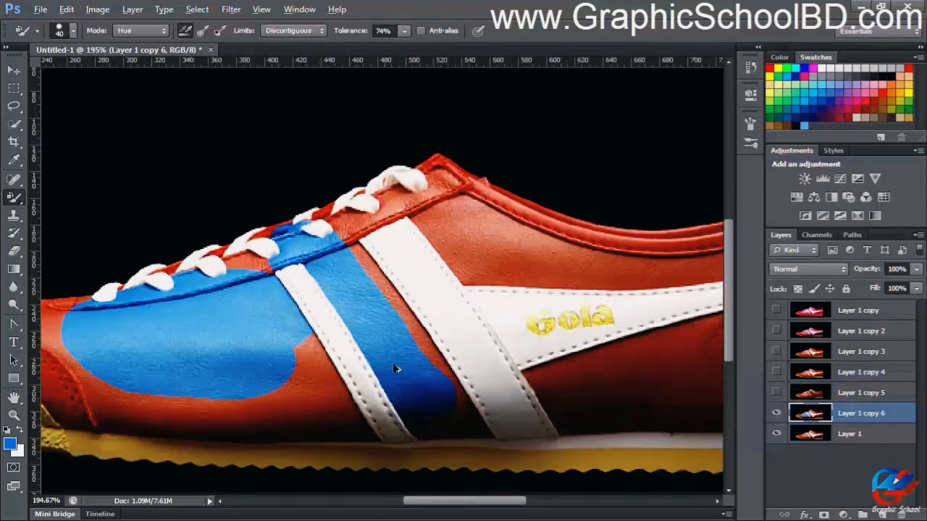
pyautogui.scroll(5, 290, 321)
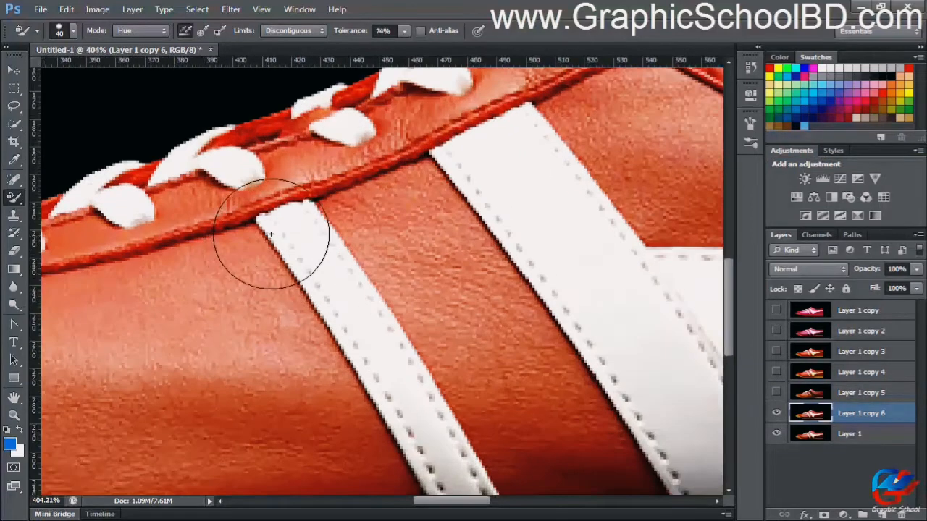
# Brush blue onto the red leather along both edges of the narrow white stripe down to the sole
pyautogui.moveTo(268, 259); pyautogui.dragTo(282, 247)
pyautogui.scroll(-2, 281, 247)
pyautogui.moveTo(260, 203)
pyautogui.mouseDown()
pyautogui.moveTo(321, 331)
pyautogui.moveTo(414, 414)
pyautogui.moveTo(384, 276)
pyautogui.mouseUp()
pyautogui.scroll(-2, 413, 413)
pyautogui.scroll(2, 314, 314)
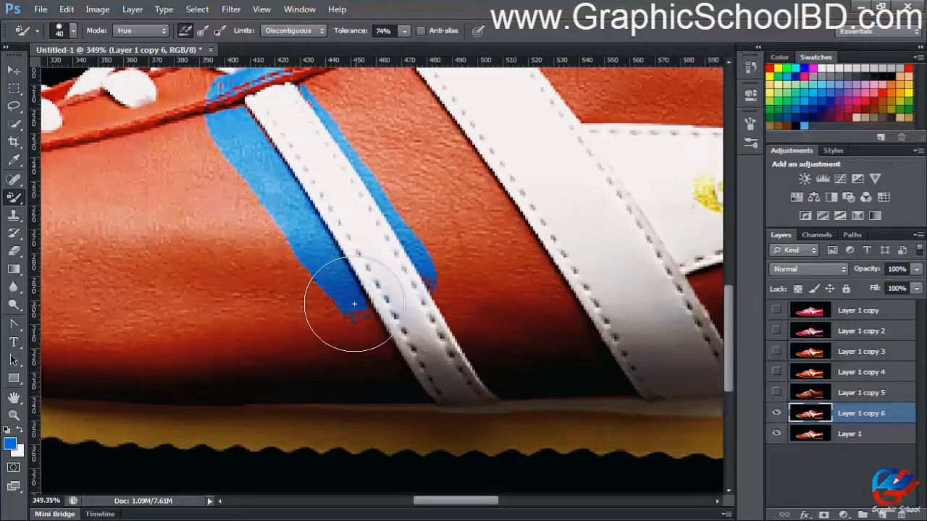
pyautogui.moveTo(351, 306); pyautogui.dragTo(415, 389)
# Brush blue over the red leather between the narrow and wide white stripes
pyautogui.moveTo(435, 269)
pyautogui.mouseDown()
pyautogui.moveTo(512, 373)
pyautogui.moveTo(585, 380)
pyautogui.moveTo(529, 285)
pyautogui.moveTo(439, 171)
pyautogui.mouseUp()
pyautogui.moveTo(417, 209); pyautogui.dragTo(432, 364)
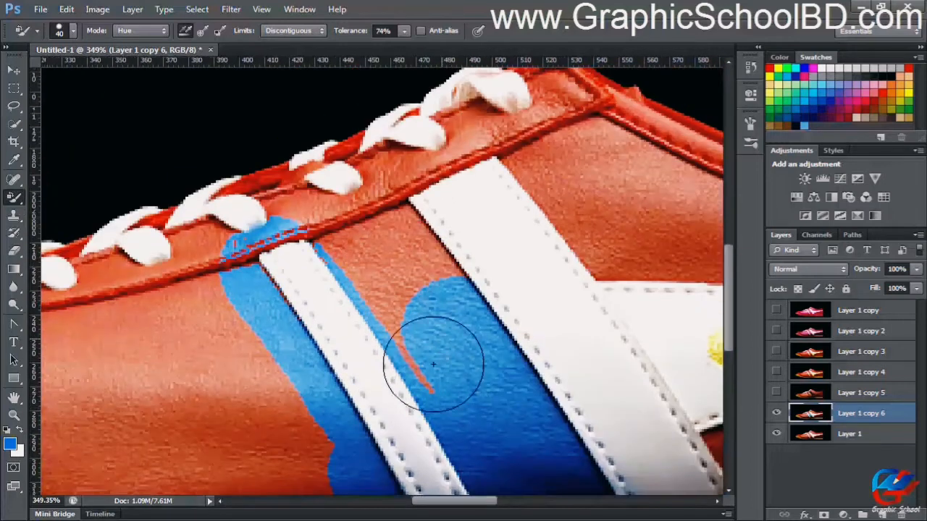
pyautogui.moveTo(423, 324); pyautogui.dragTo(377, 267)
pyautogui.moveTo(441, 389); pyautogui.dragTo(420, 379)
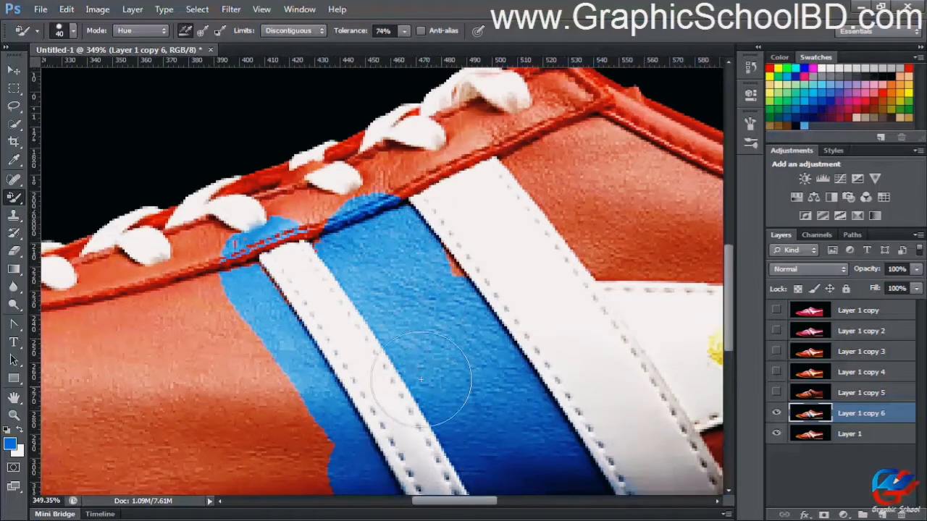
# Brush blue over the red leather between the narrow stripe and the toe on Layer 1 copy 6
pyautogui.scroll(3, 436, 340)
pyautogui.scroll(-4, 435, 328)
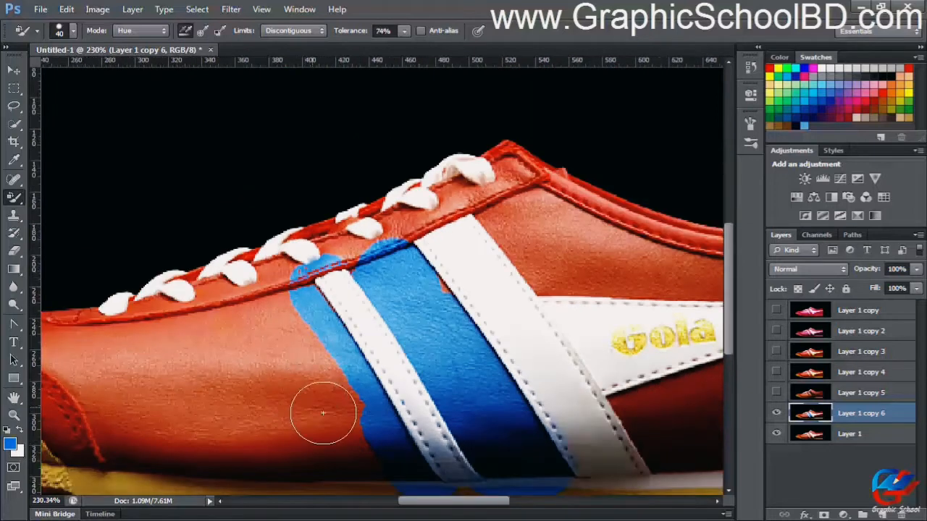
pyautogui.moveTo(283, 319)
pyautogui.mouseDown()
pyautogui.moveTo(162, 373)
pyautogui.moveTo(320, 426)
pyautogui.moveTo(184, 395)
pyautogui.moveTo(329, 444)
pyautogui.moveTo(233, 416)
pyautogui.mouseUp()
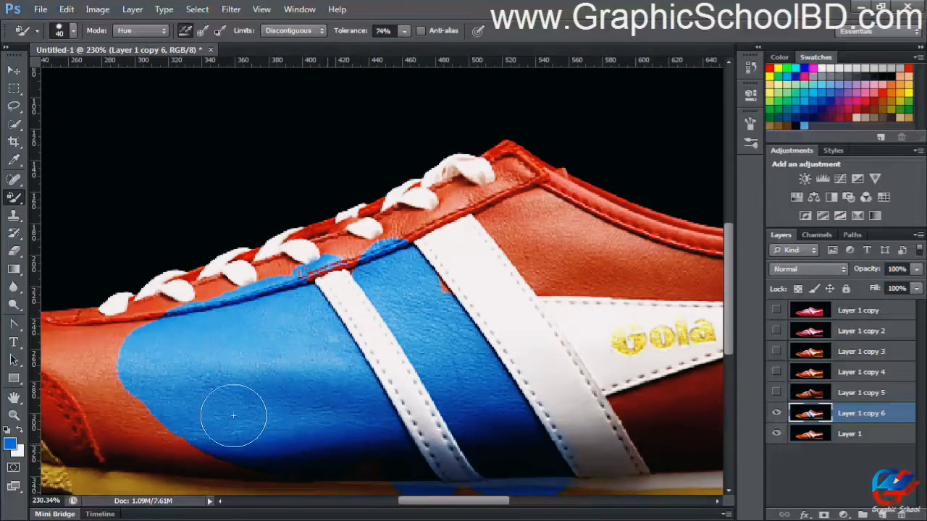
pyautogui.scroll(3, 282, 402)
pyautogui.moveTo(283, 366); pyautogui.dragTo(497, 295)
pyautogui.moveTo(455, 275); pyautogui.dragTo(442, 304)
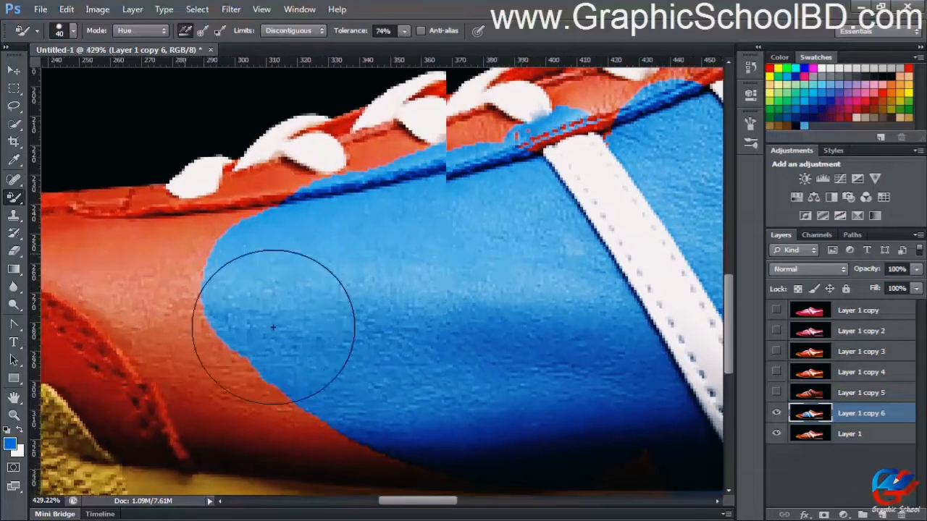
# Switch to the Move tool and examine the edges of the blue recoloring across the shoe
pyautogui.scroll(2, 406, 292)
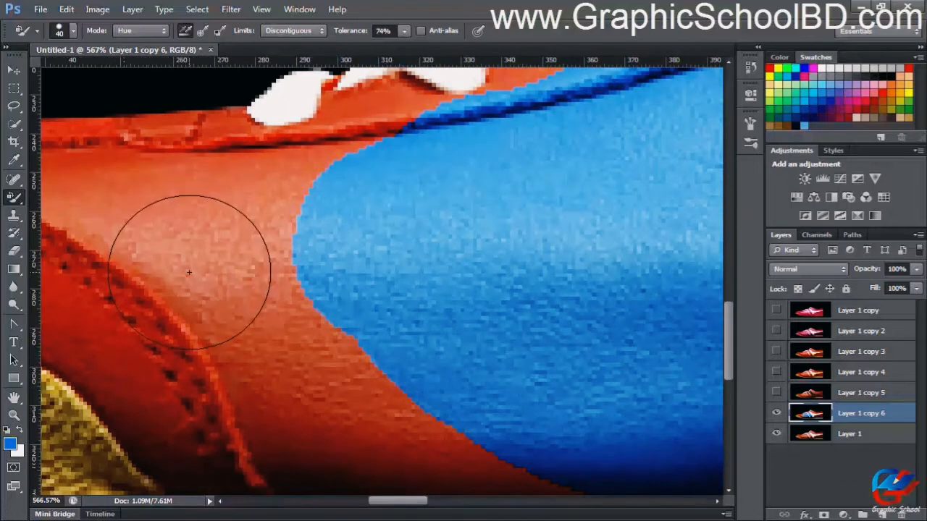
pyautogui.press('v')
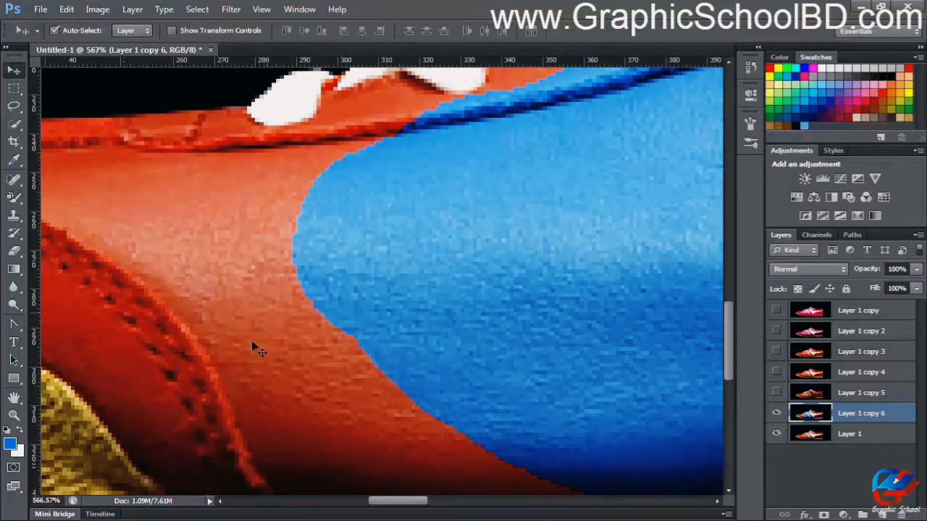
pyautogui.scroll(-2, 292, 376)
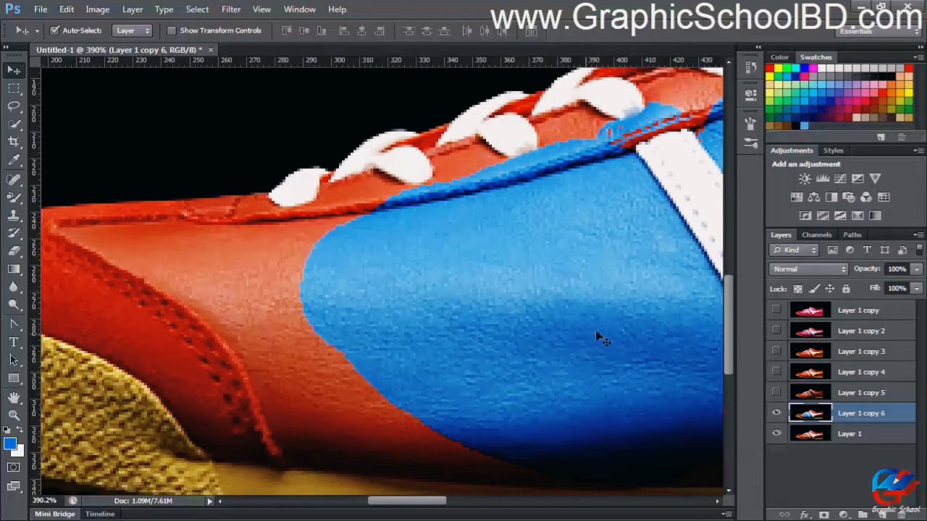
pyautogui.scroll(-5, 493, 326)
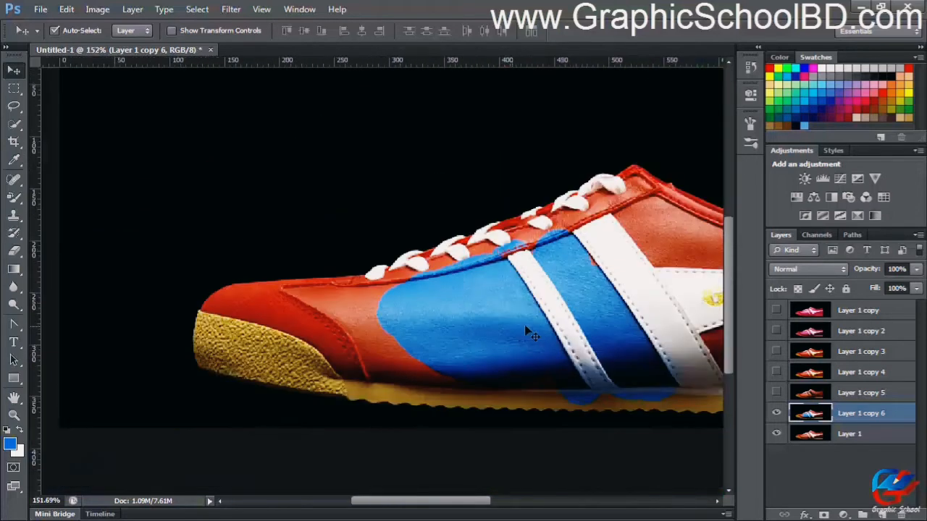
pyautogui.moveTo(527, 331); pyautogui.dragTo(326, 263)
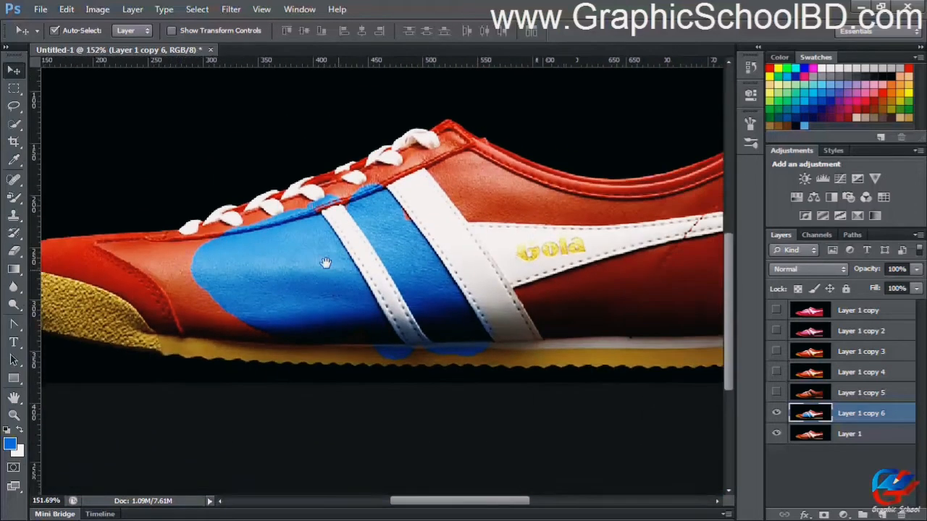
# Try to paint blue over the red leather above the Gola logo with the regular Brush tool on Layer 1 copy 6
pyautogui.scroll(2, 304, 289)
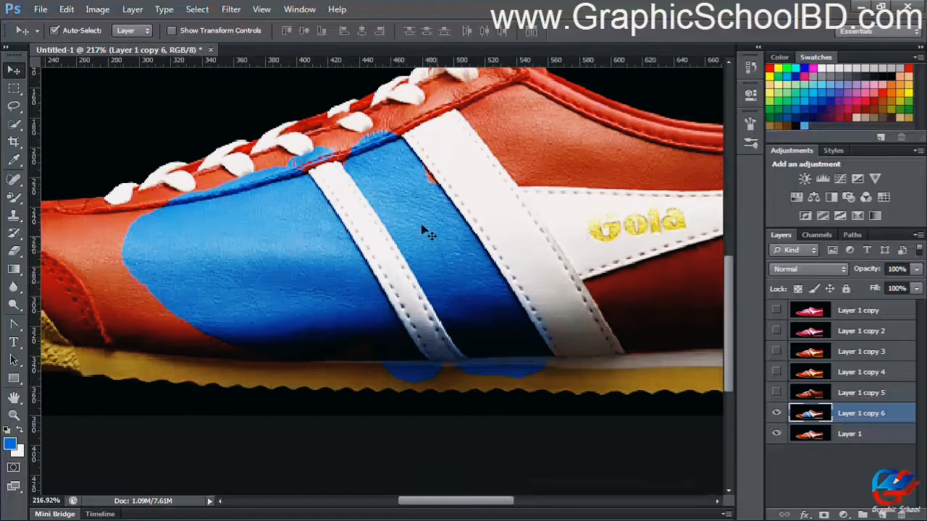
pyautogui.moveTo(427, 232); pyautogui.dragTo(304, 307)
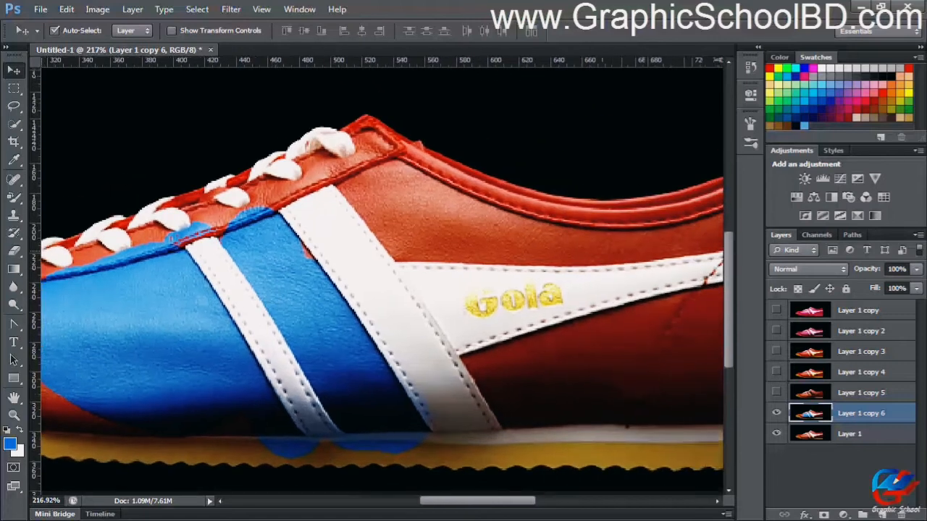
pyautogui.click(12, 237)
pyautogui.click(13, 197)
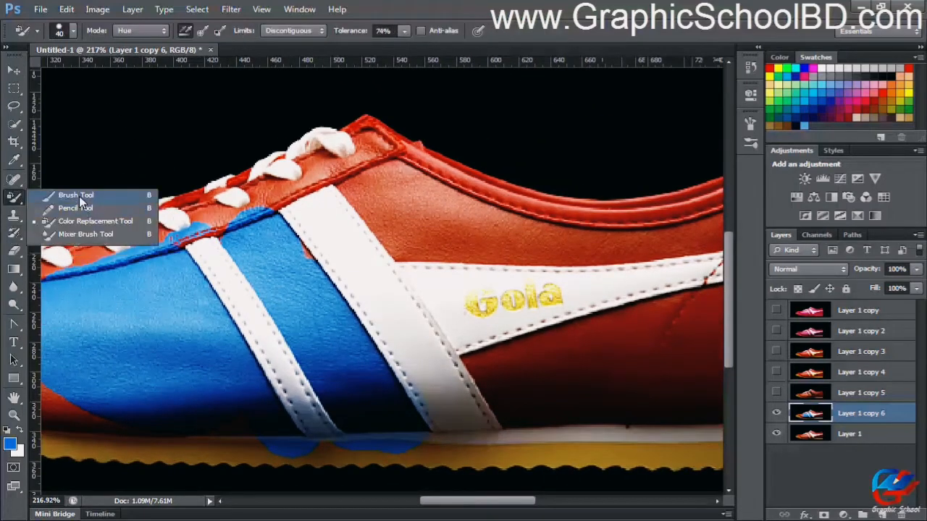
pyautogui.click(80, 198)
pyautogui.scroll(2, 474, 248)
pyautogui.moveTo(405, 187)
pyautogui.mouseDown()
pyautogui.moveTo(443, 221)
pyautogui.moveTo(540, 258)
pyautogui.moveTo(412, 230)
pyautogui.moveTo(474, 253)
pyautogui.moveTo(543, 317)
pyautogui.moveTo(442, 304)
pyautogui.mouseUp()
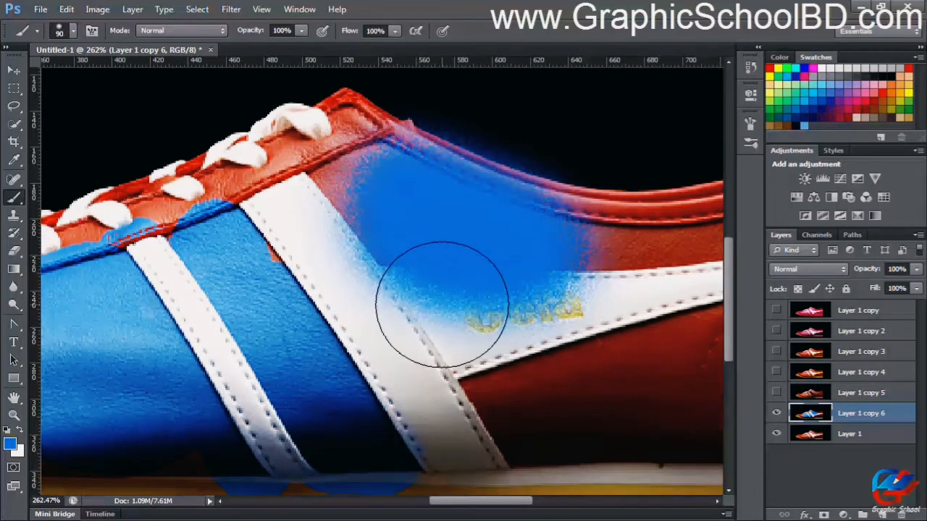
pyautogui.hotkey('ctrl', 'z')
pyautogui.click(72, 31)
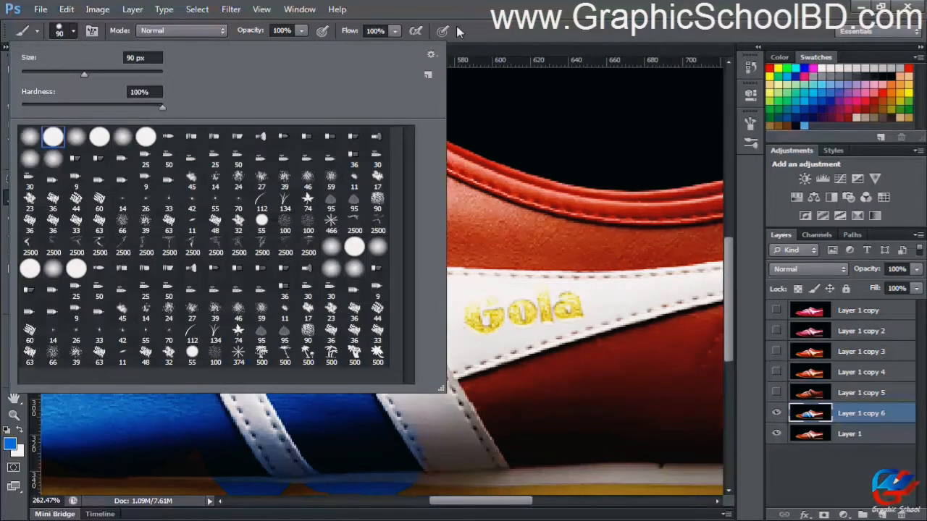
pyautogui.click(433, 221)
pyautogui.press('p')
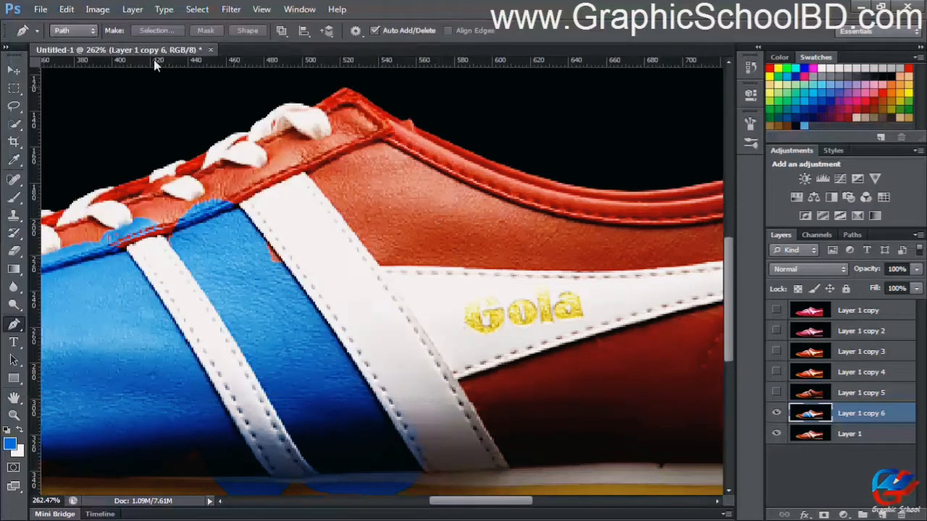
# Switch to the History Brush tool and reduce its soft round tip to 45 px
pyautogui.click(16, 231)
pyautogui.click(60, 32)
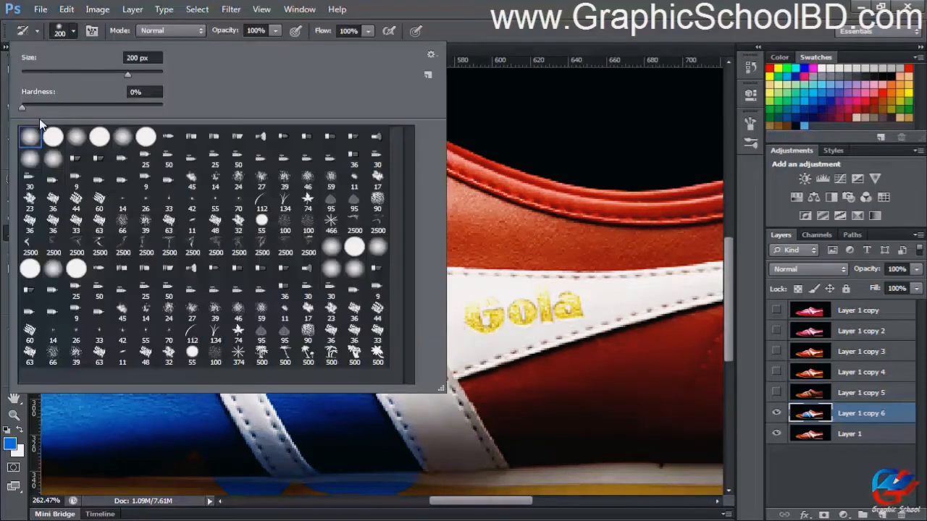
pyautogui.click(481, 26)
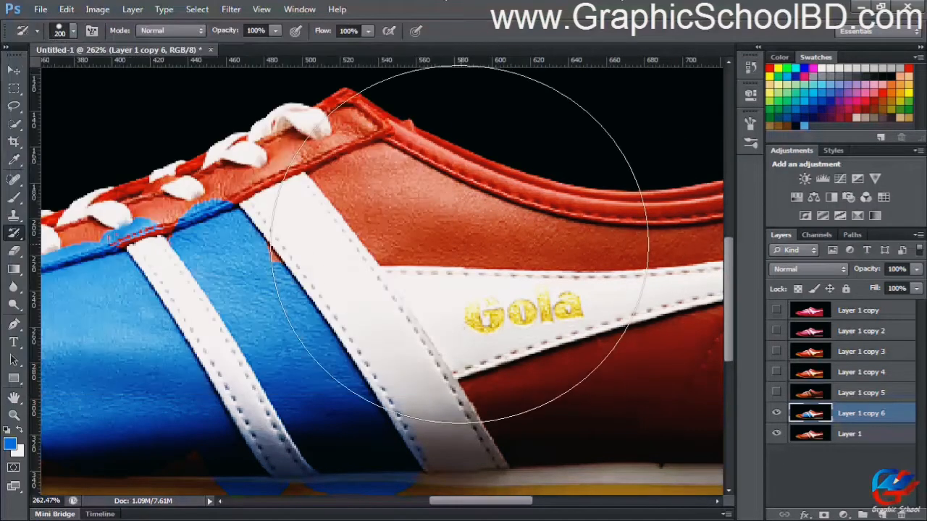
pyautogui.press('[')
pyautogui.press('[')
pyautogui.press('[')
pyautogui.press('[')
pyautogui.press('[')
pyautogui.press('[')
pyautogui.press('[')
pyautogui.press('[')
pyautogui.press('[')
pyautogui.press('[')
# Try a single History Brush stroke across the red leather above the Gola logo
pyautogui.moveTo(393, 204); pyautogui.dragTo(527, 248)
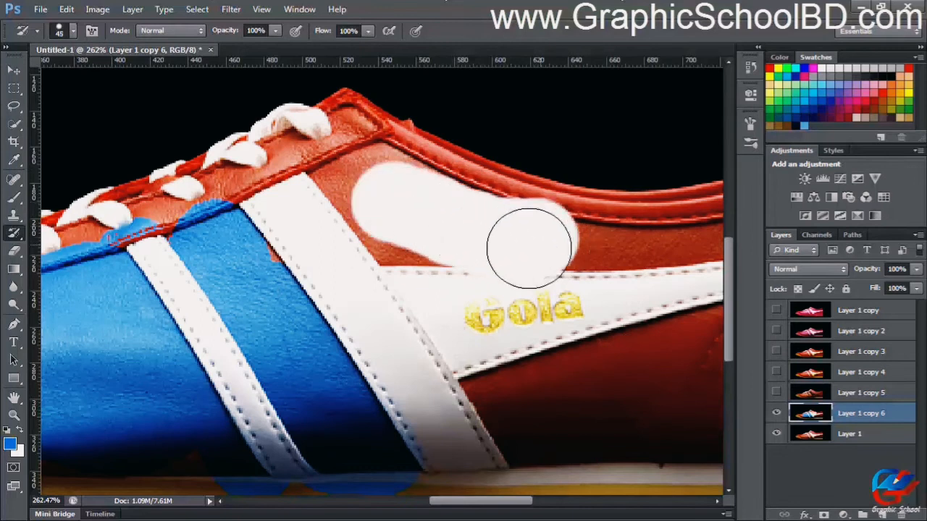
pyautogui.scroll(-3, 495, 246)
pyautogui.hotkey('ctrl', 'z')
# Brush over the red leather between the wide stripe, the collar and the Gola logo with the 45 px History Brush
pyautogui.hscroll(2, 445, 228)
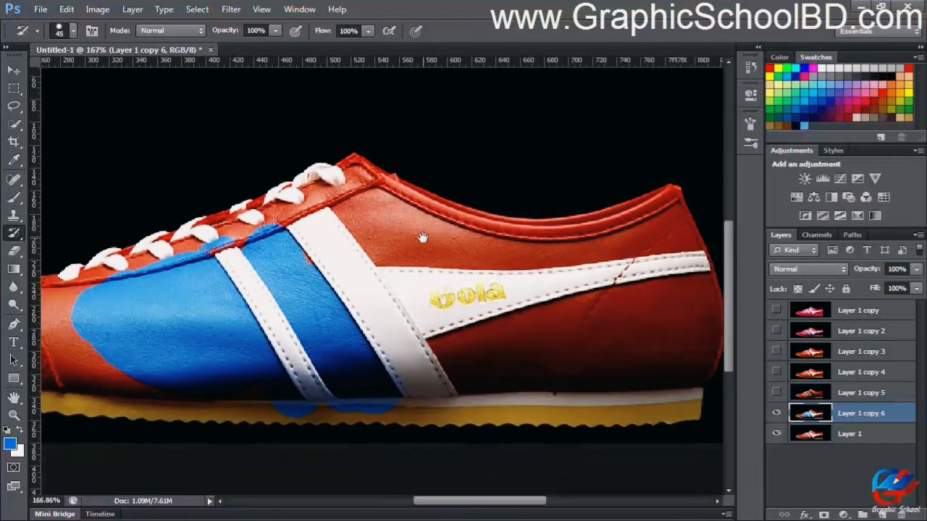
pyautogui.moveTo(384, 216)
pyautogui.mouseDown()
pyautogui.moveTo(538, 255)
pyautogui.moveTo(417, 247)
pyautogui.moveTo(381, 214)
pyautogui.moveTo(413, 271)
pyautogui.moveTo(362, 218)
pyautogui.moveTo(387, 254)
pyautogui.mouseUp()
pyautogui.scroll(-3, 388, 282)
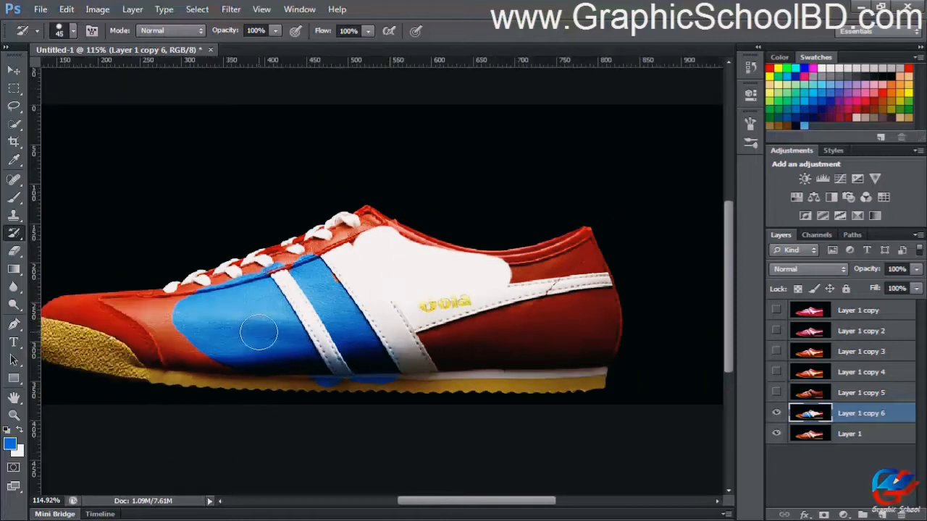
pyautogui.scroll(2, 259, 333)
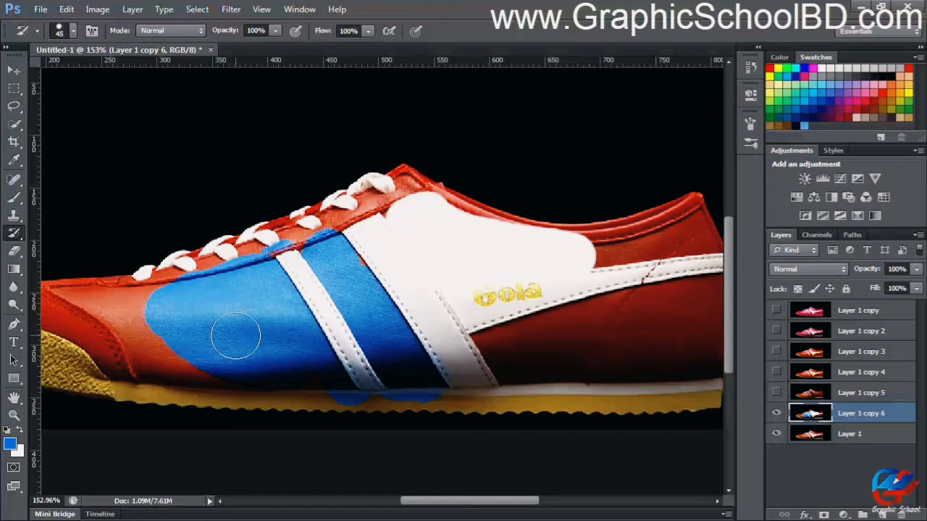
pyautogui.scroll(-3, 248, 327)
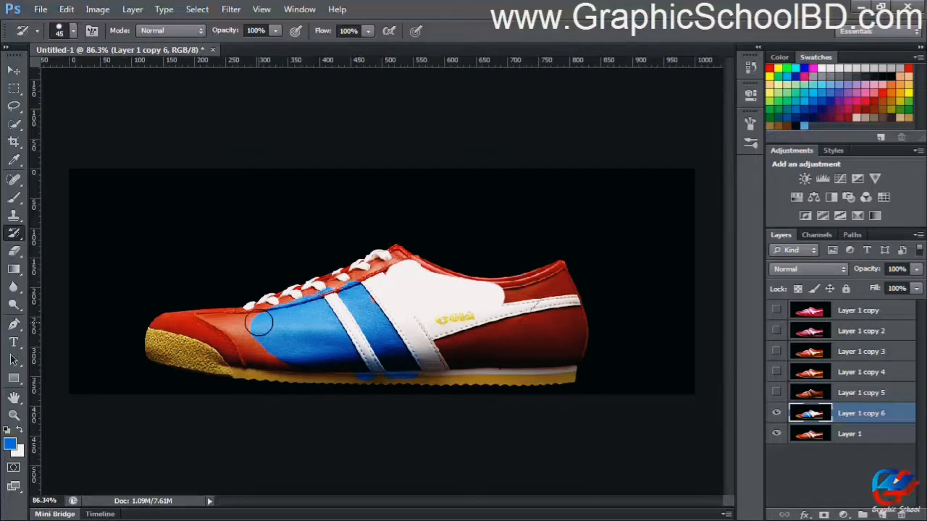
pyautogui.click(97, 9)
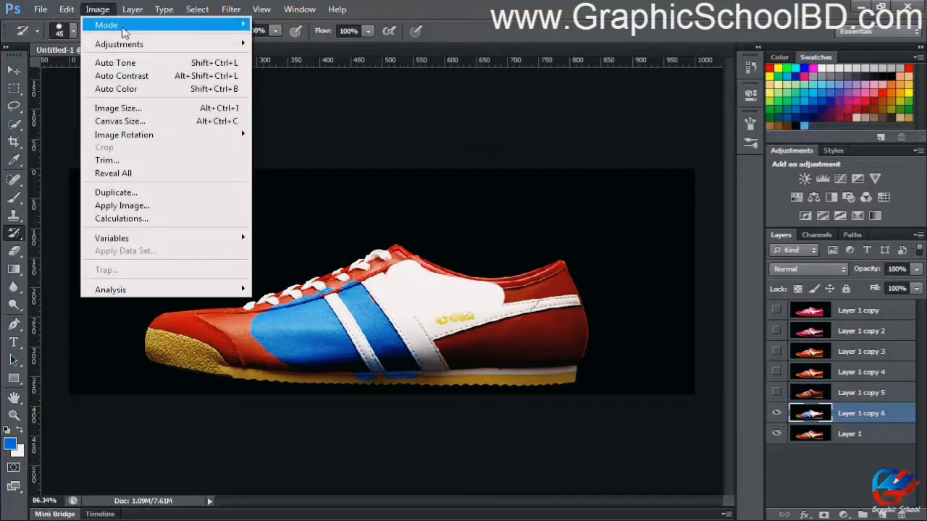
pyautogui.moveTo(134, 44)
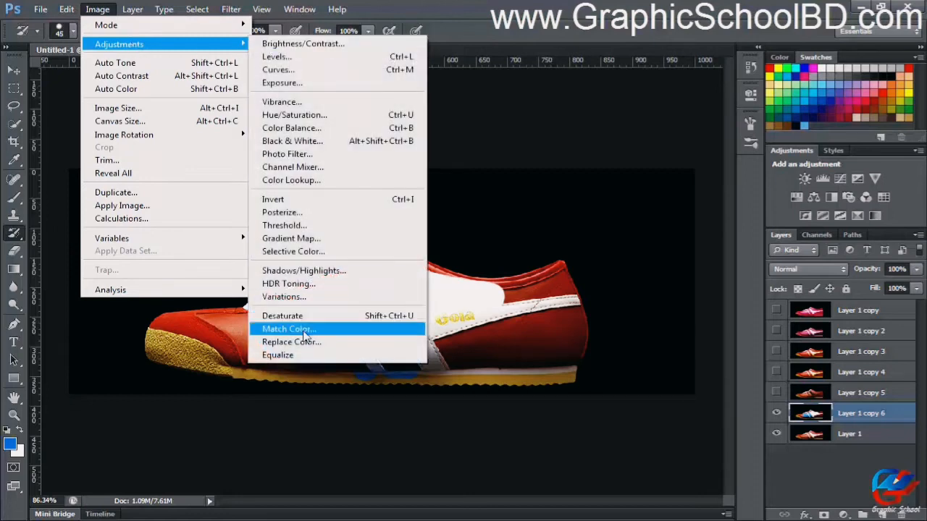
pyautogui.click(529, 38)
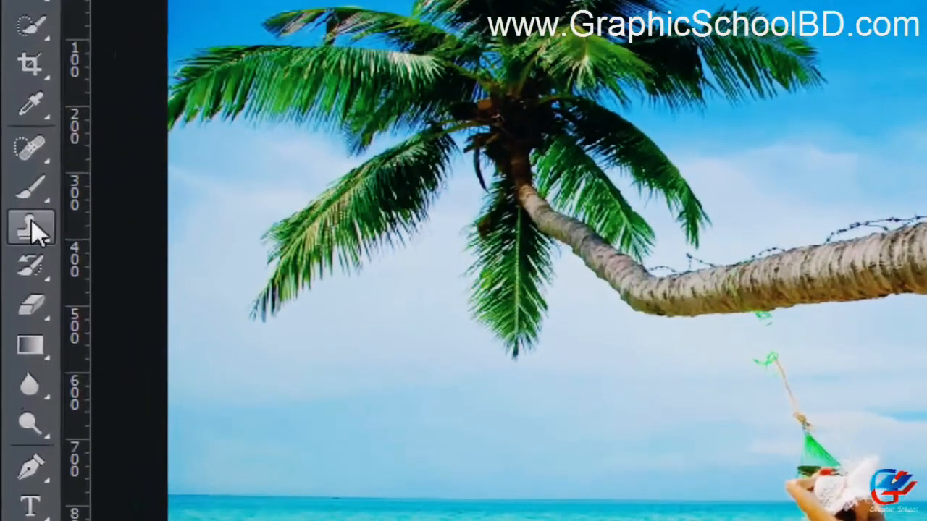
# Activate the Clone Stamp tool in the sea.jpg beach photo and duplicate Layer 0
pyautogui.click(15, 217)
pyautogui.rightClick(32, 227)
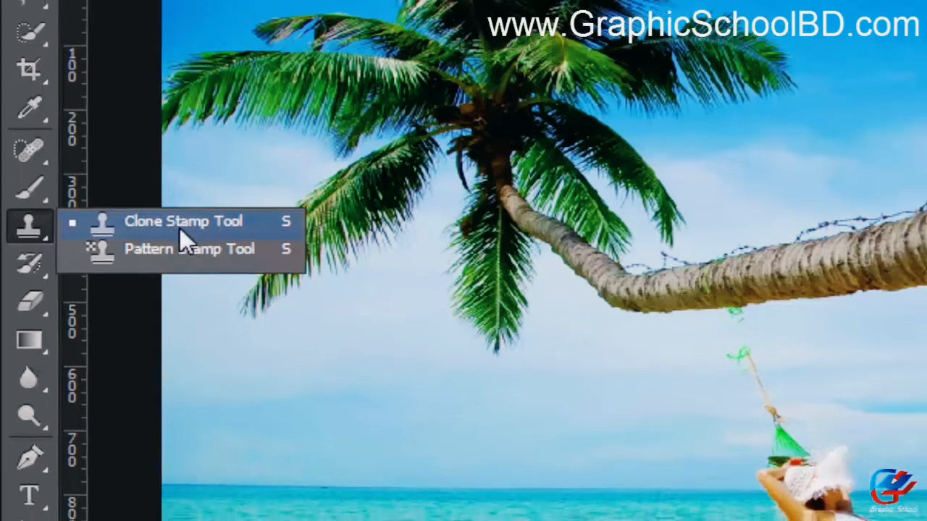
pyautogui.click(181, 226)
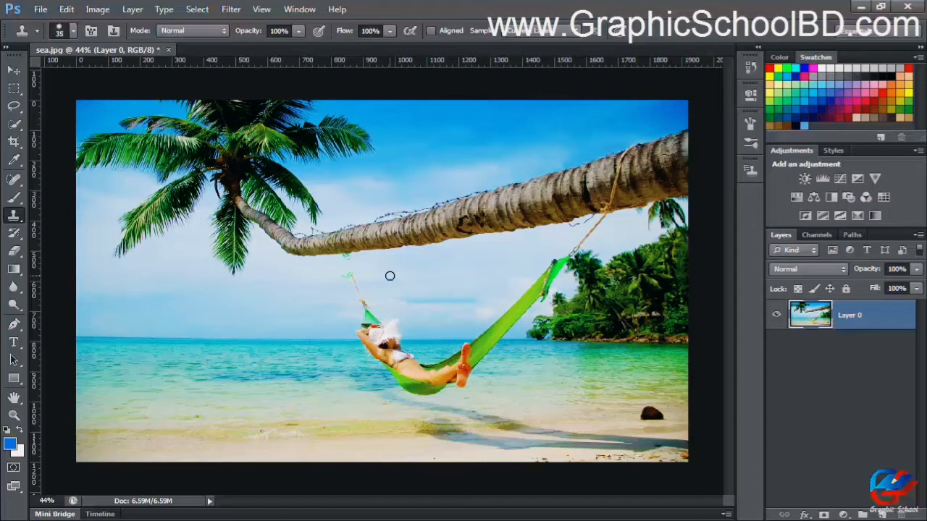
pyautogui.scroll(1, 389, 276)
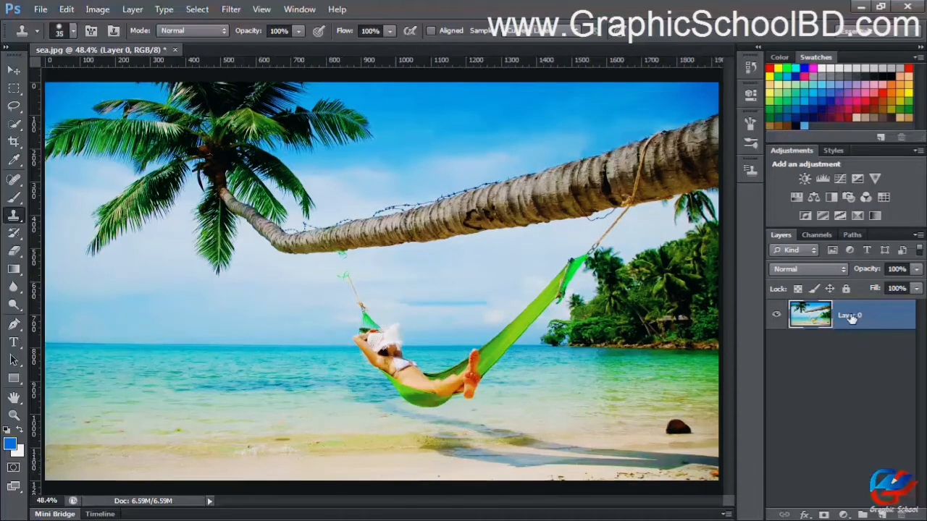
pyautogui.hotkey('ctrl', 'j')
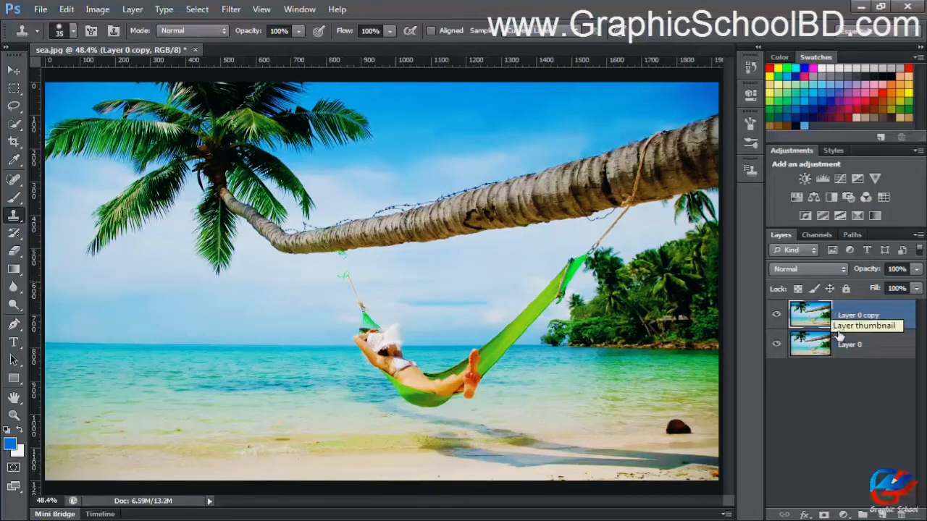
# Examine the Clone Stamp's brush size and hardness, brush tip settings and Clone Source options
pyautogui.scroll(2, 470, 350)
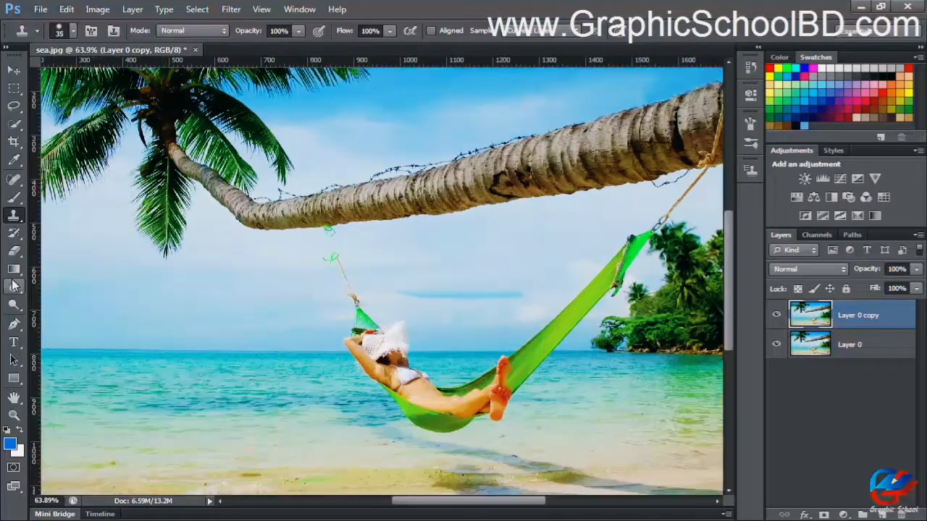
pyautogui.scroll(2, 401, 341)
pyautogui.scroll(2, 400, 360)
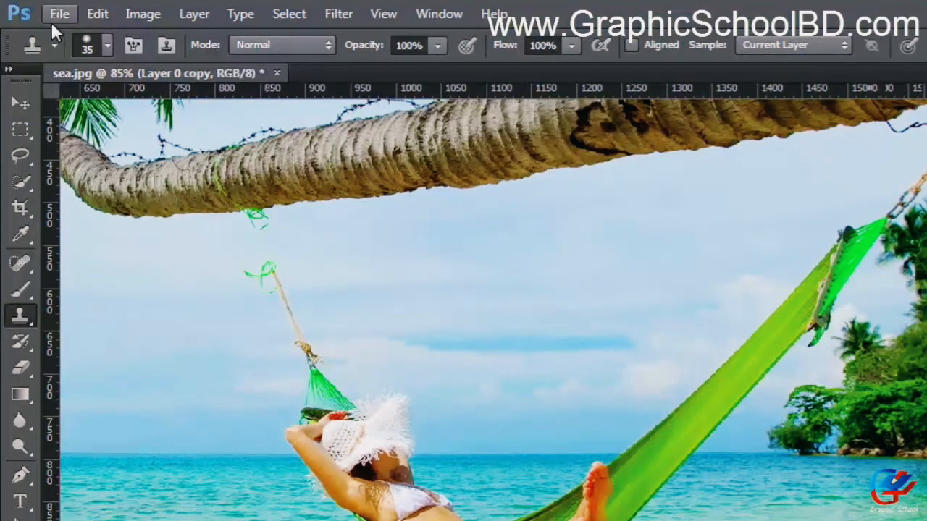
pyautogui.click(83, 40)
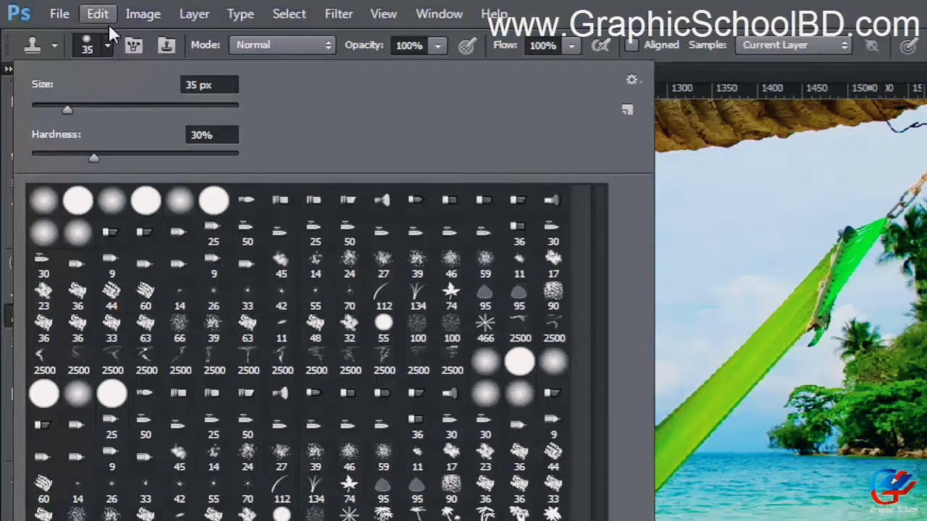
pyautogui.click(134, 45)
pyautogui.click(134, 46)
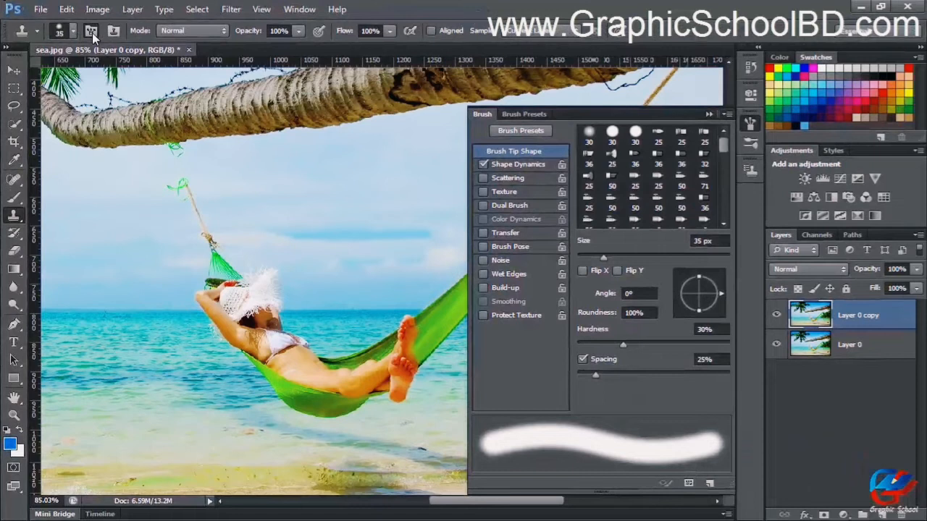
pyautogui.click(92, 32)
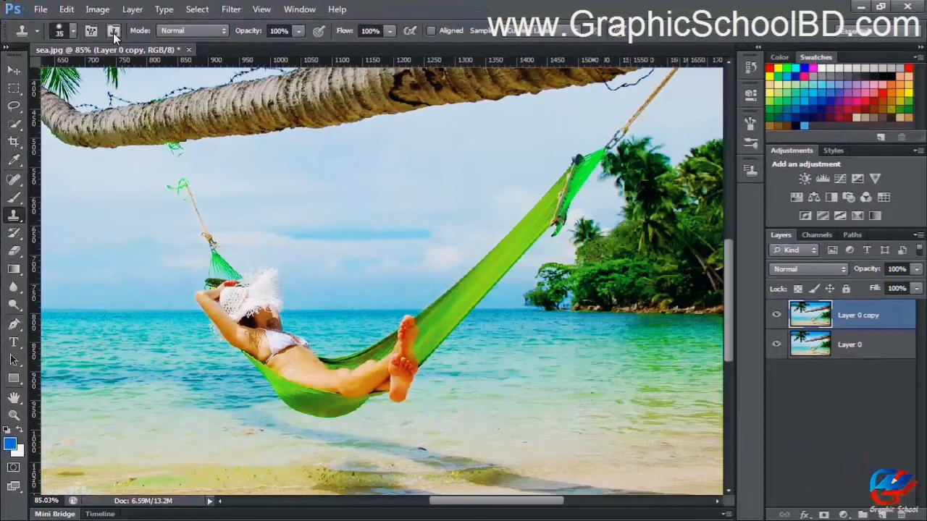
pyautogui.click(113, 33)
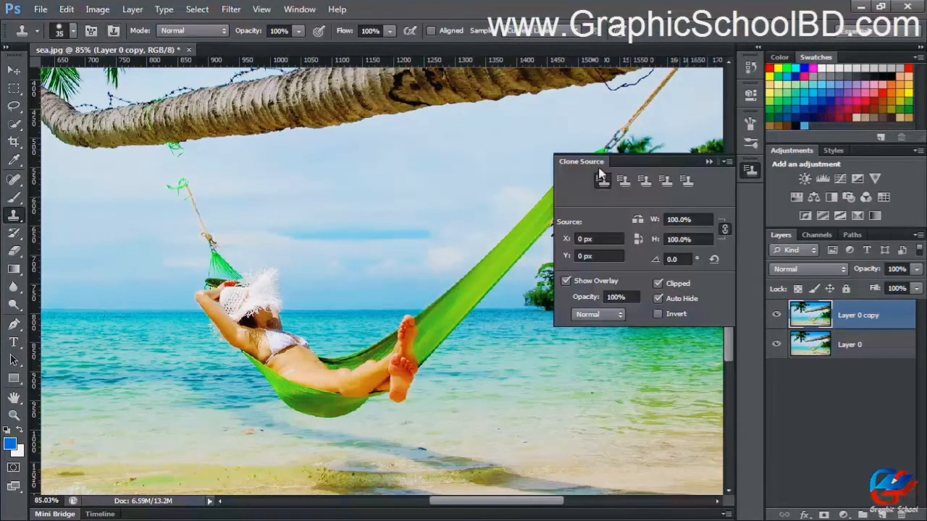
pyautogui.click(114, 31)
# Review the Clone Stamp's blending modes and Sample layer choices, keeping Normal and Current Layer, and turn on Aligned
pyautogui.click(190, 33)
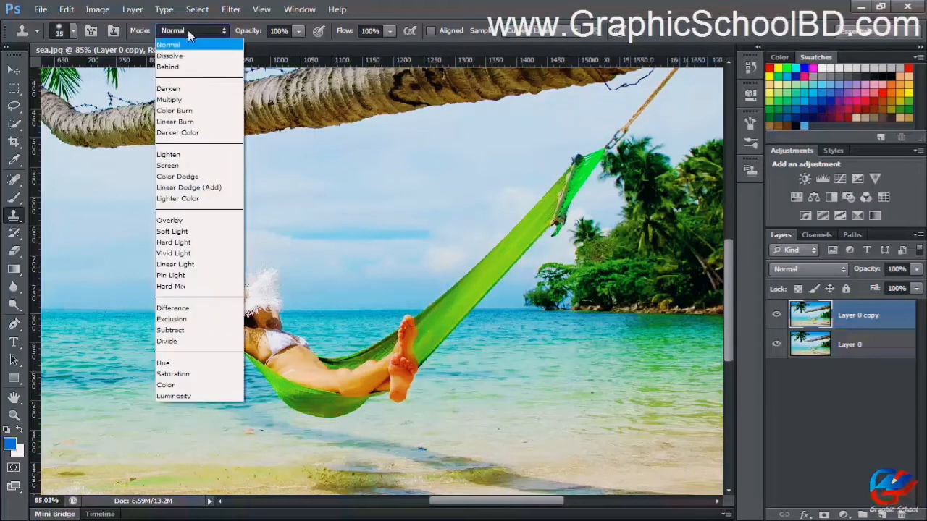
pyautogui.click(189, 30)
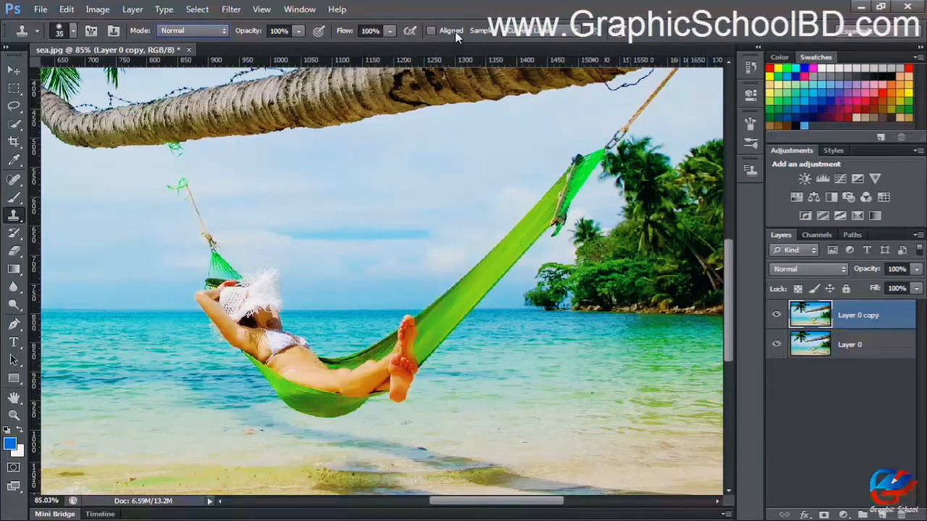
pyautogui.click(517, 32)
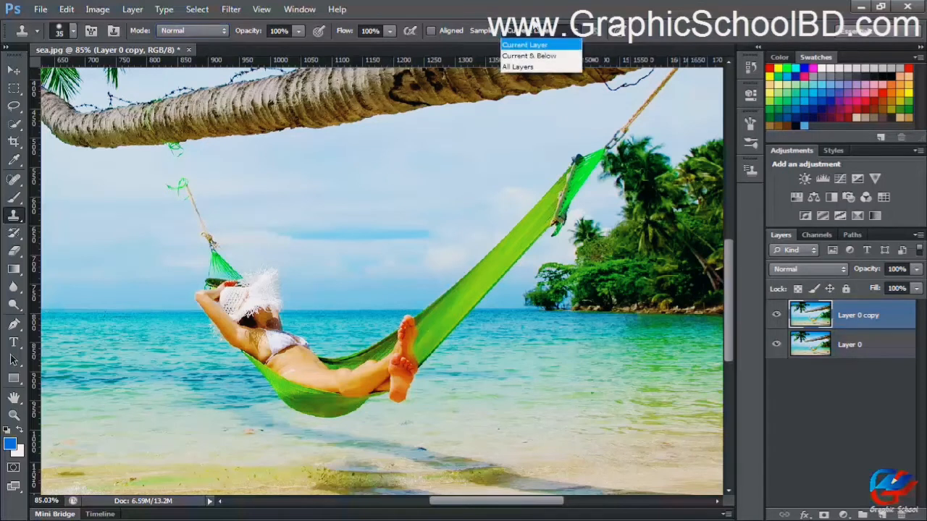
pyautogui.click(536, 31)
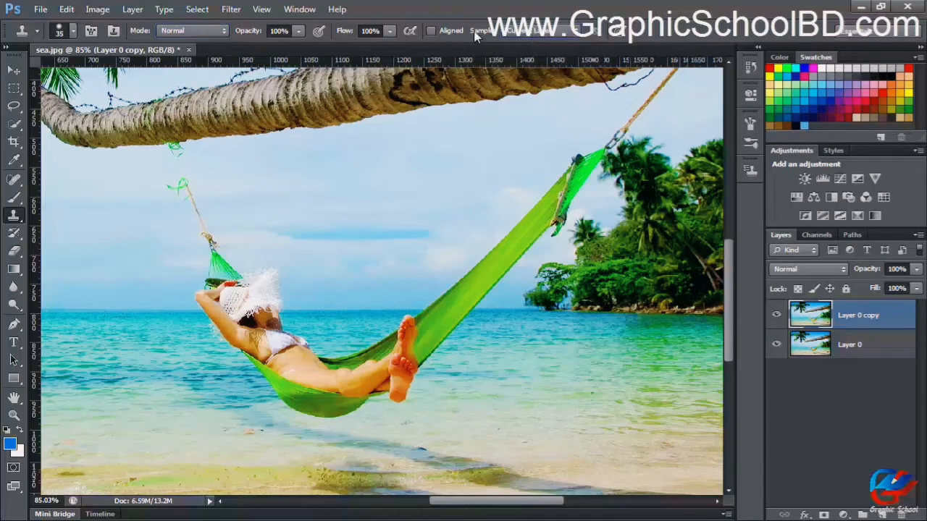
pyautogui.click(431, 32)
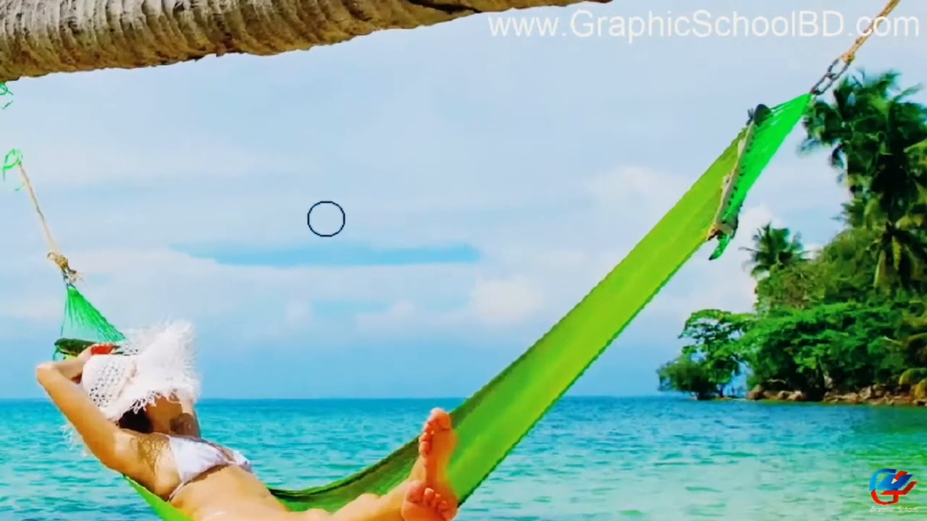
# Try to clone onto the sky beside the hammock without defining a source point
pyautogui.click(393, 230)
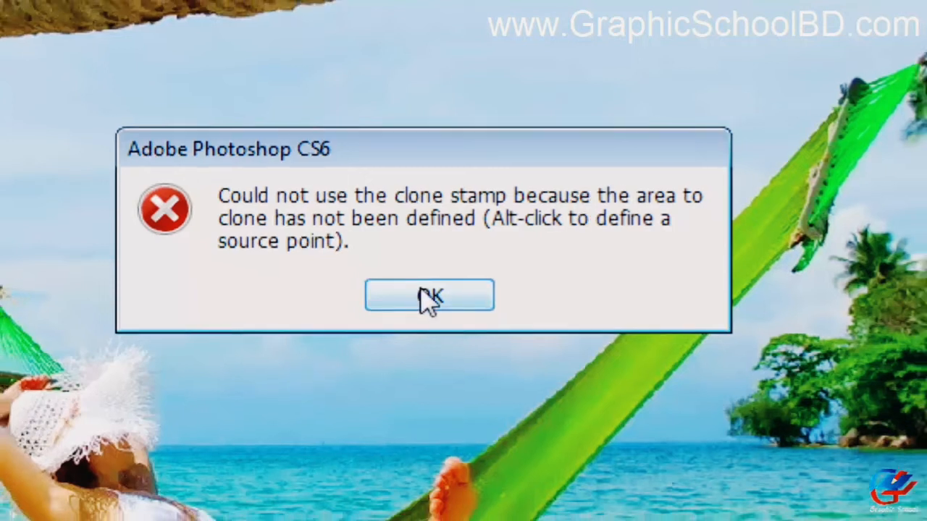
pyautogui.click(429, 299)
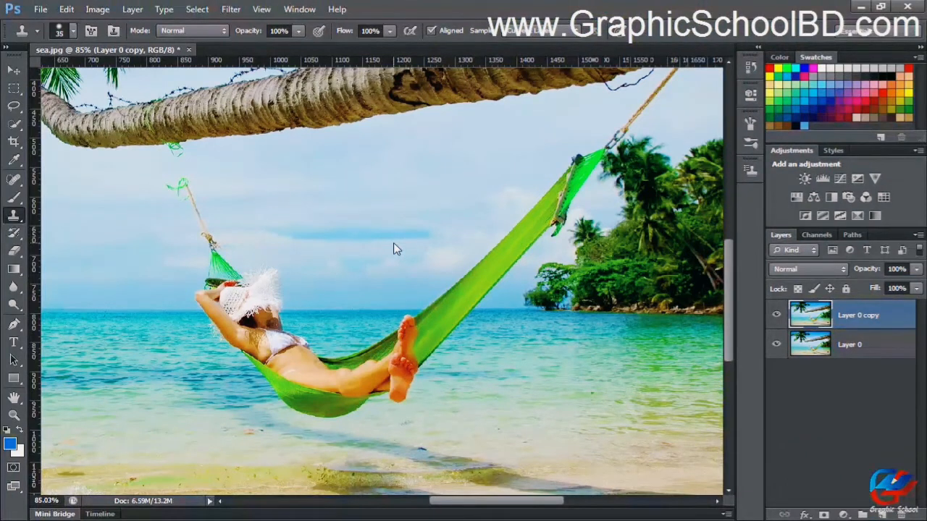
# Examine the hammock, the woman lying in it and the rope ends beneath the palm trunk at different magnifications
pyautogui.scroll(3, 304, 311)
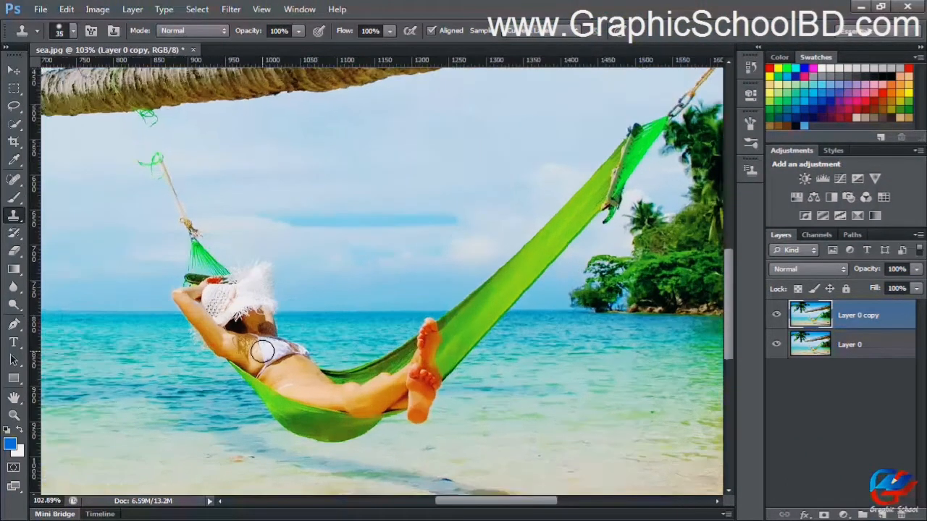
pyautogui.moveTo(239, 331); pyautogui.dragTo(277, 293)
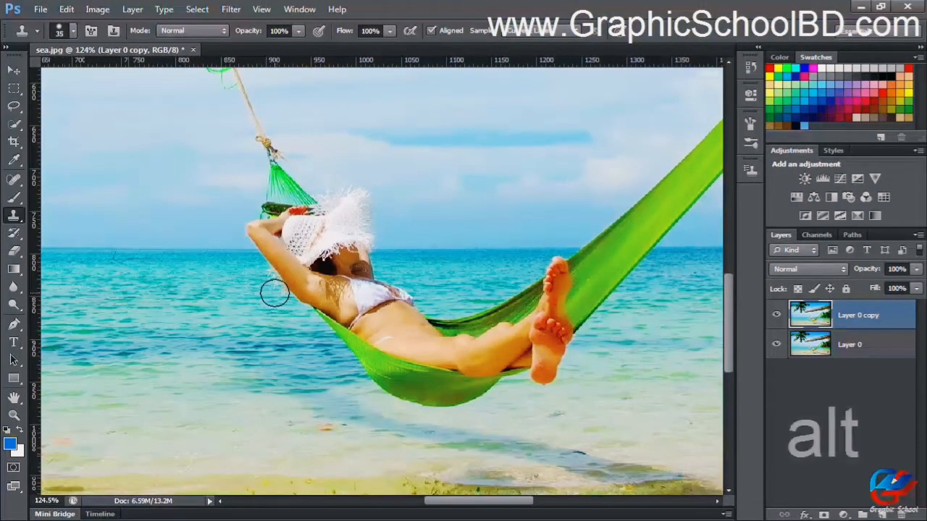
pyautogui.scroll(-3, 278, 307)
pyautogui.scroll(-2, 279, 307)
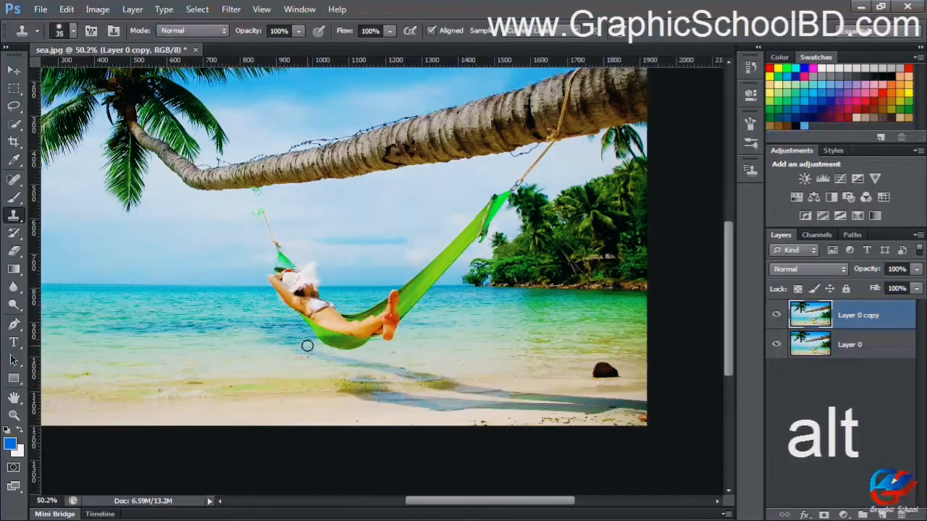
pyautogui.scroll(-1, 281, 336)
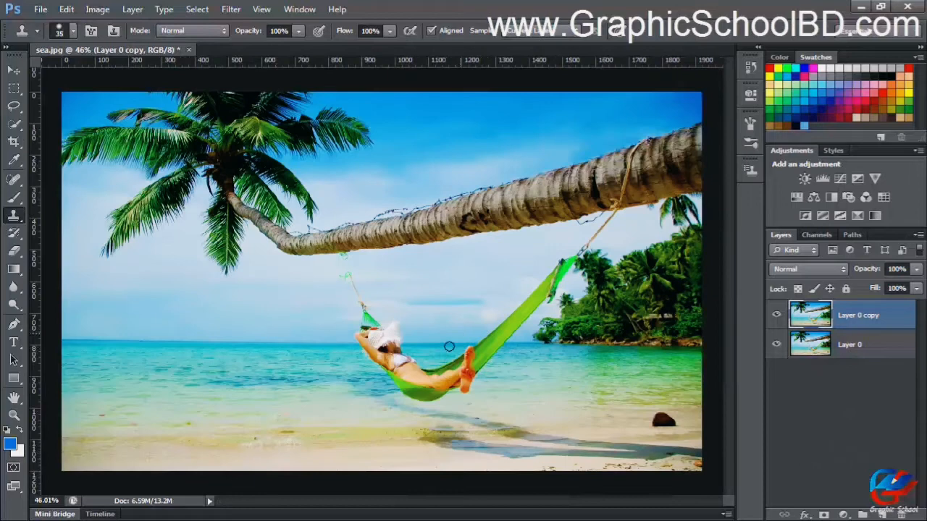
pyautogui.scroll(6, 447, 348)
pyautogui.scroll(-4, 320, 313)
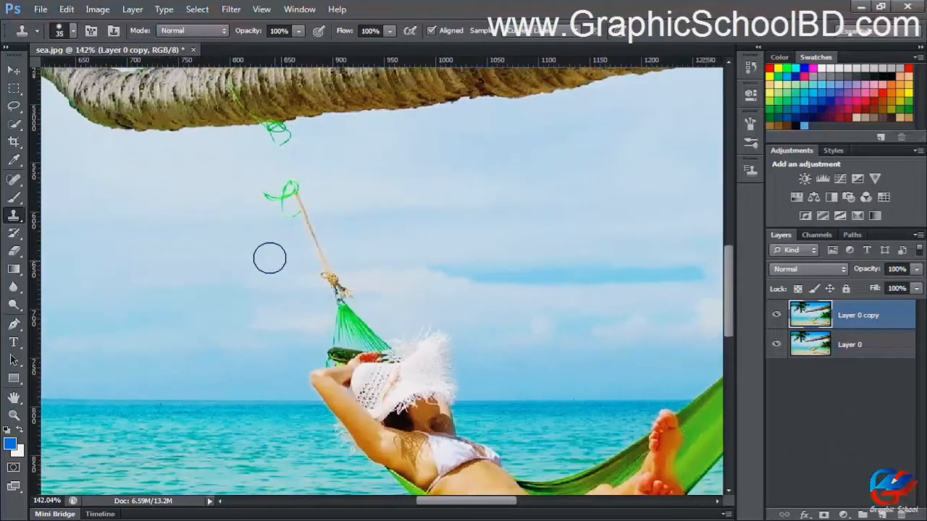
pyautogui.scroll(-1, 391, 321)
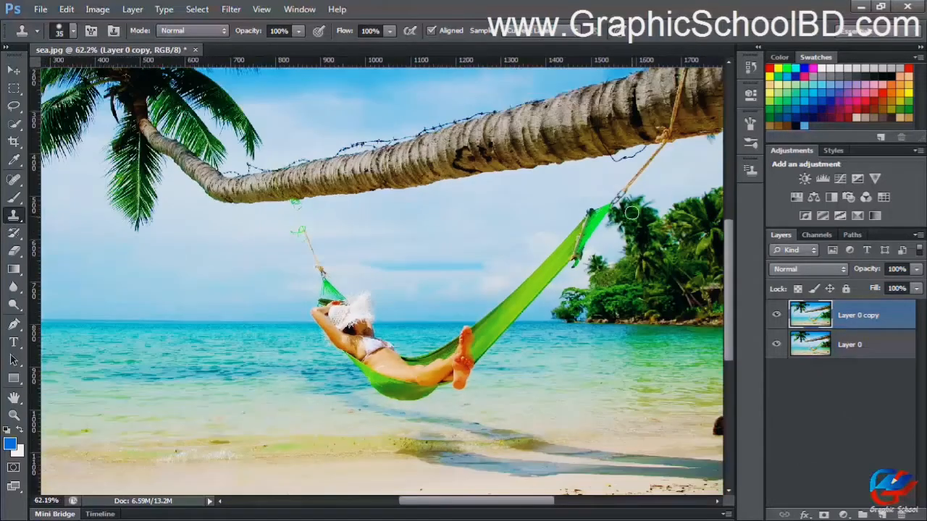
pyautogui.scroll(3, 225, 234)
pyautogui.scroll(5, 207, 244)
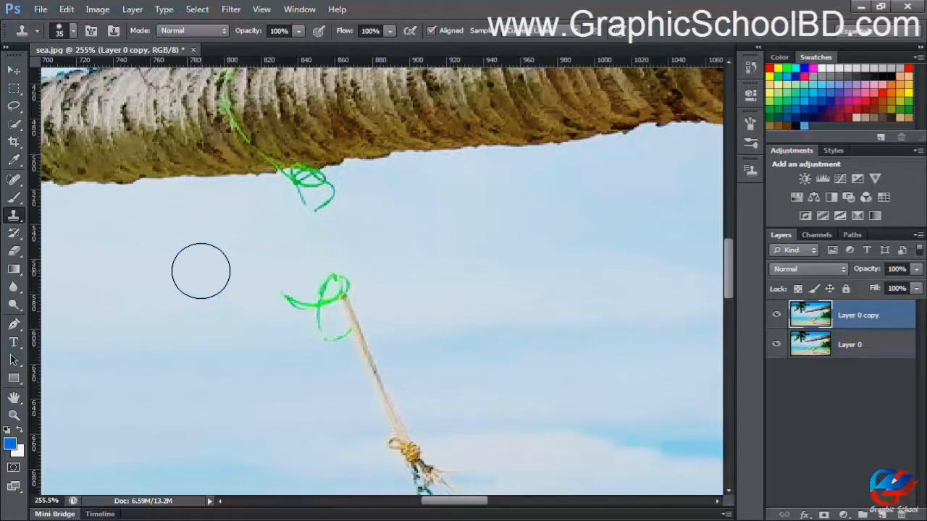
# Set the Clone Stamp brush to 53 px with 48% hardness
pyautogui.click(61, 30)
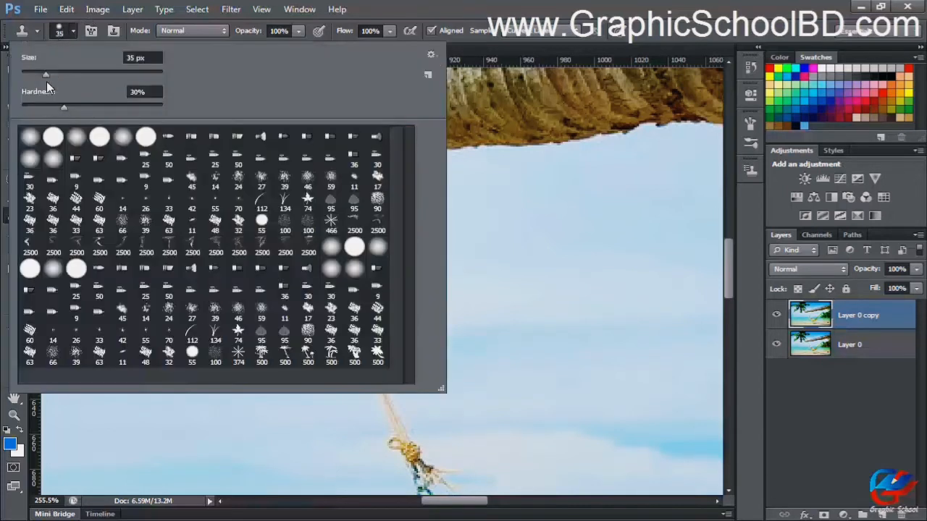
pyautogui.moveTo(46, 74); pyautogui.dragTo(138, 76)
pyautogui.moveTo(60, 109); pyautogui.dragTo(89, 108)
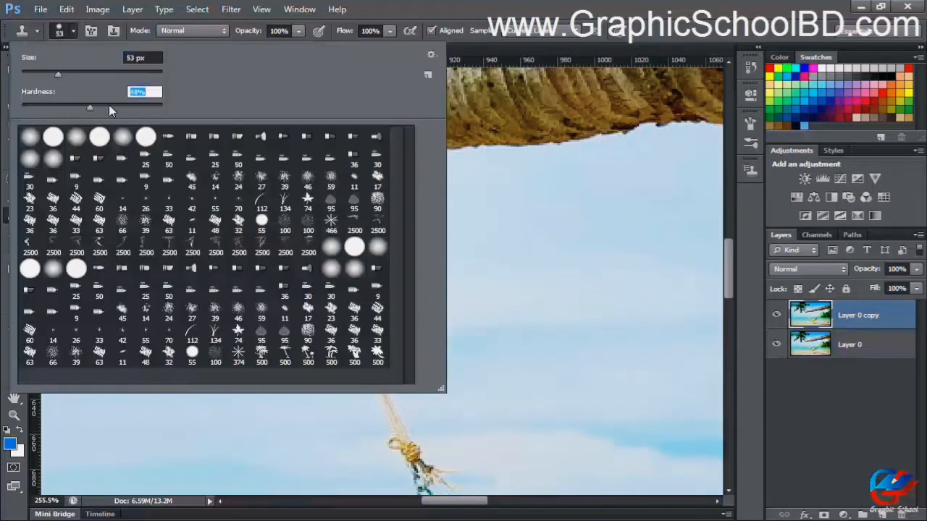
pyautogui.press('Return')
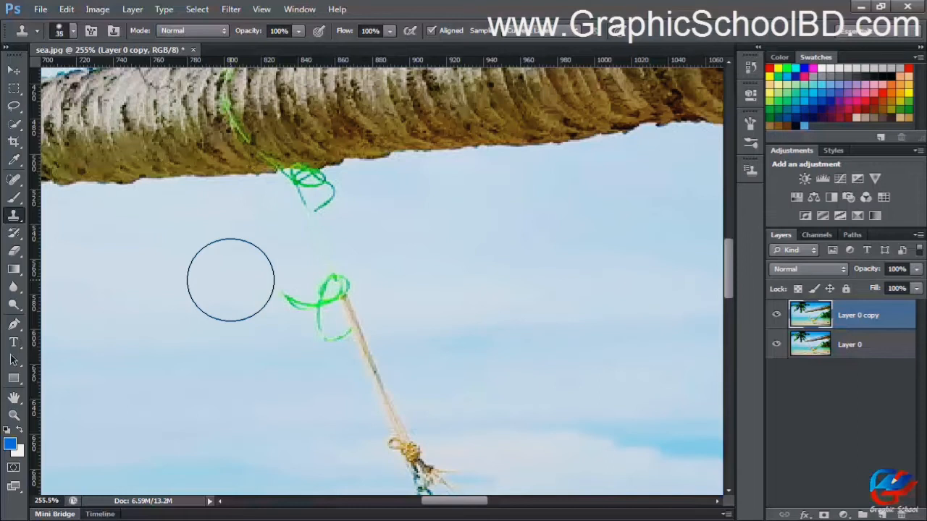
# Shrink and enlarge the Clone Stamp brush in steps, settling on a size of 30 px
pyautogui.press('[')
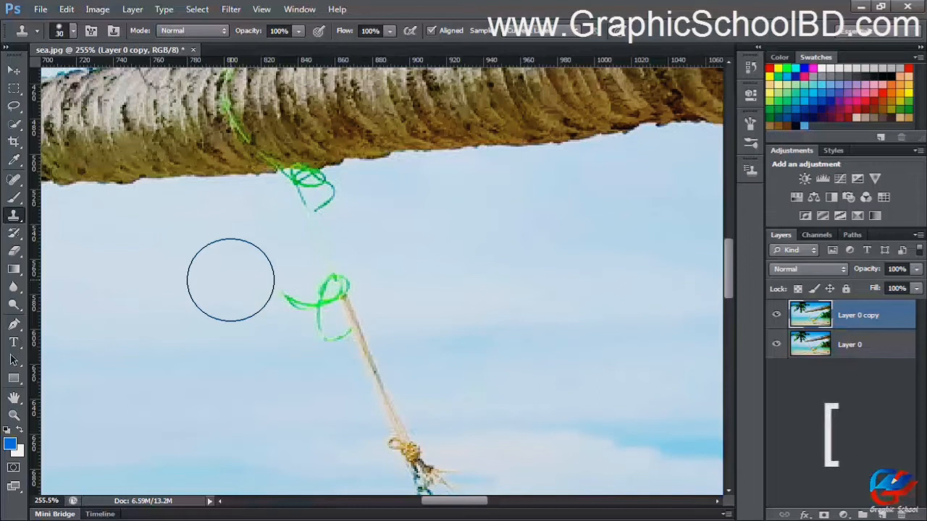
pyautogui.press('[')
pyautogui.press(']')
pyautogui.press(']')
pyautogui.press(']')
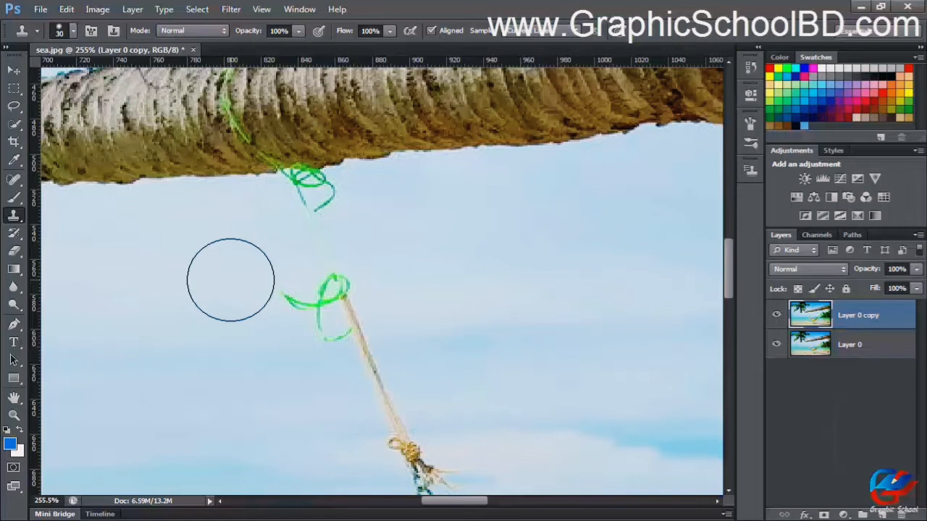
pyautogui.press('[')
pyautogui.scroll(4, 239, 319)
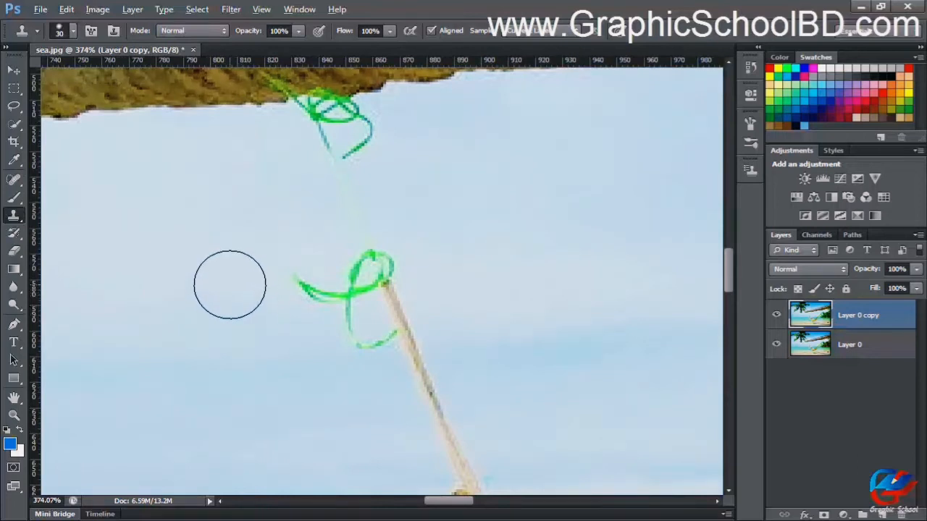
# Sample the clean sky beside the rope, clone it over the green loop at the rope's upper end, and turn off Aligned
pyautogui.press('alt')
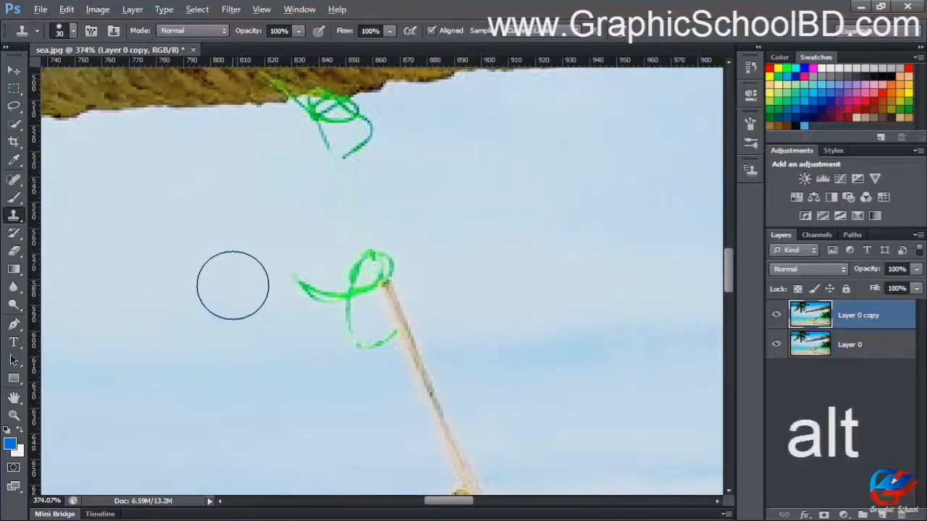
pyautogui.press('alt')
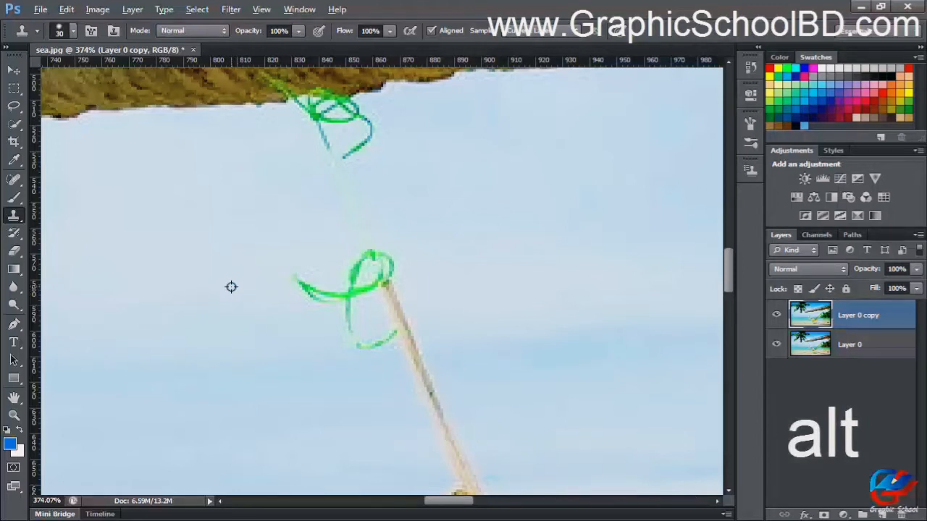
pyautogui.keyDown('alt'); pyautogui.click(231, 287); pyautogui.keyUp('alt')
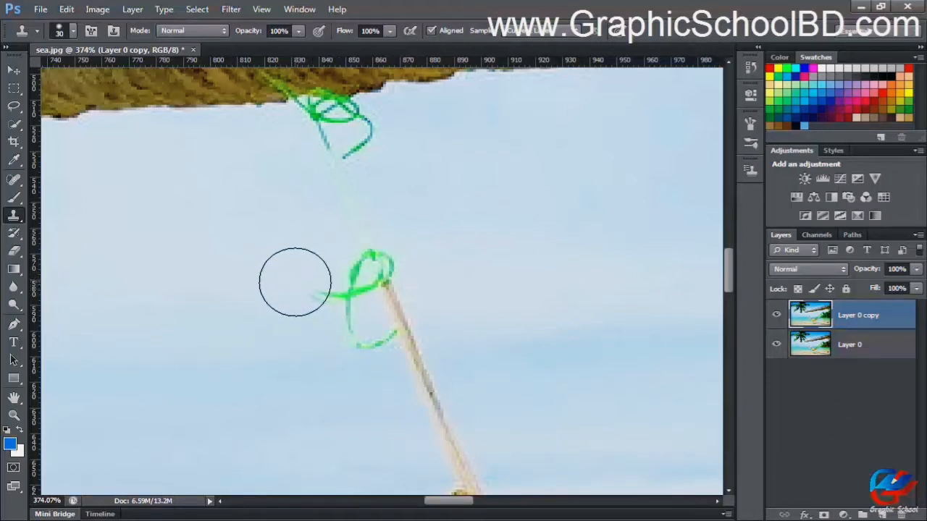
pyautogui.moveTo(306, 300)
pyautogui.mouseDown()
pyautogui.moveTo(386, 264)
pyautogui.moveTo(350, 264)
pyautogui.moveTo(333, 301)
pyautogui.moveTo(422, 258)
pyautogui.moveTo(433, 264)
pyautogui.moveTo(431, 275)
pyautogui.moveTo(377, 262)
pyautogui.mouseUp()
pyautogui.hotkey('ctrl', 'z')
pyautogui.moveTo(310, 260); pyautogui.dragTo(379, 259)
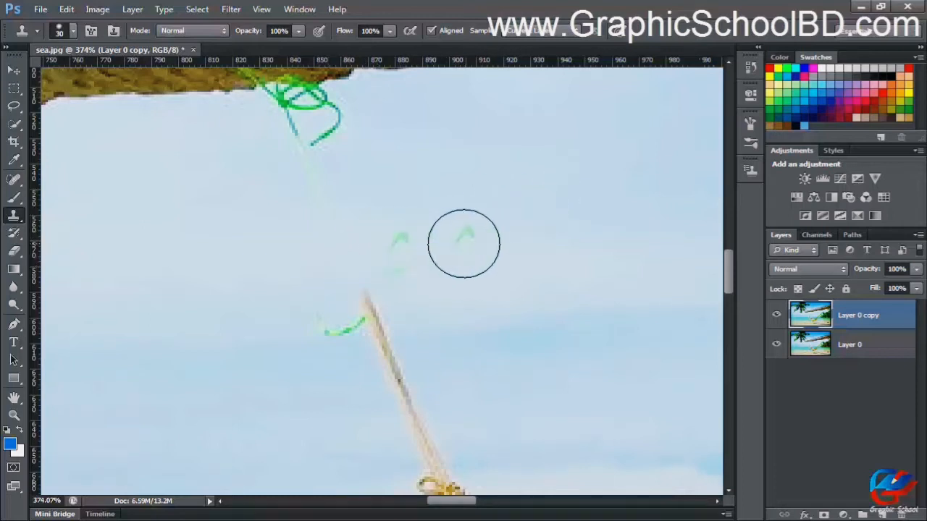
pyautogui.moveTo(463, 244); pyautogui.dragTo(397, 249)
pyautogui.hotkey('ctrl', 'z')
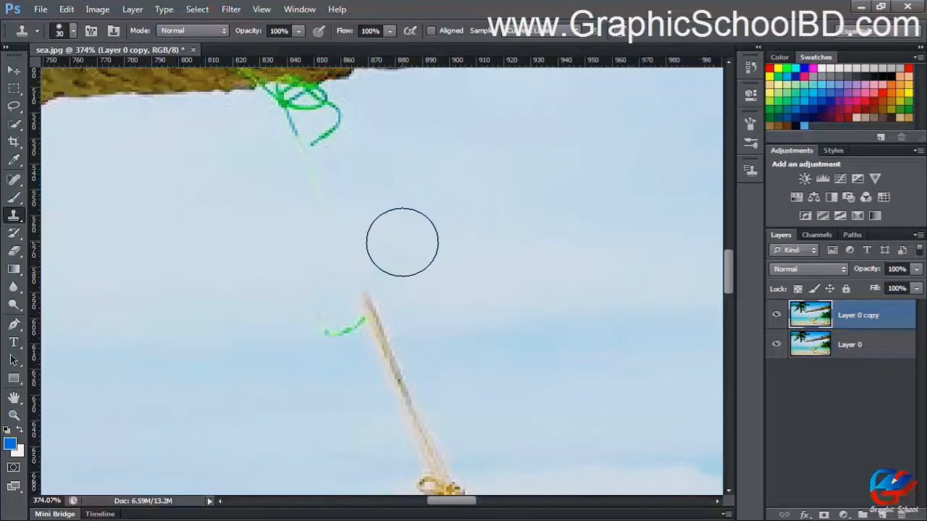
# Clone clean sky over the green string and knot hanging beneath the palm trunk
pyautogui.scroll(2, 388, 215)
pyautogui.hscroll(-1, 388, 215)
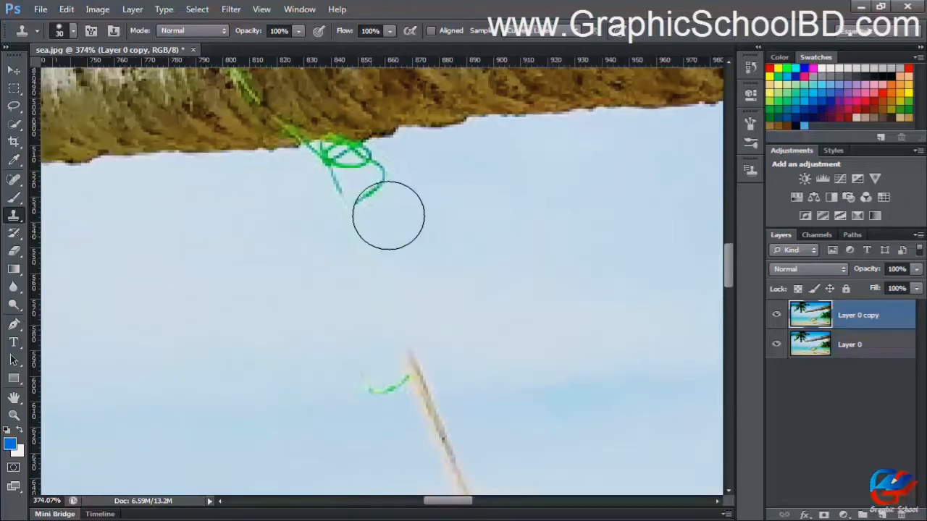
pyautogui.scroll(-2, 329, 232)
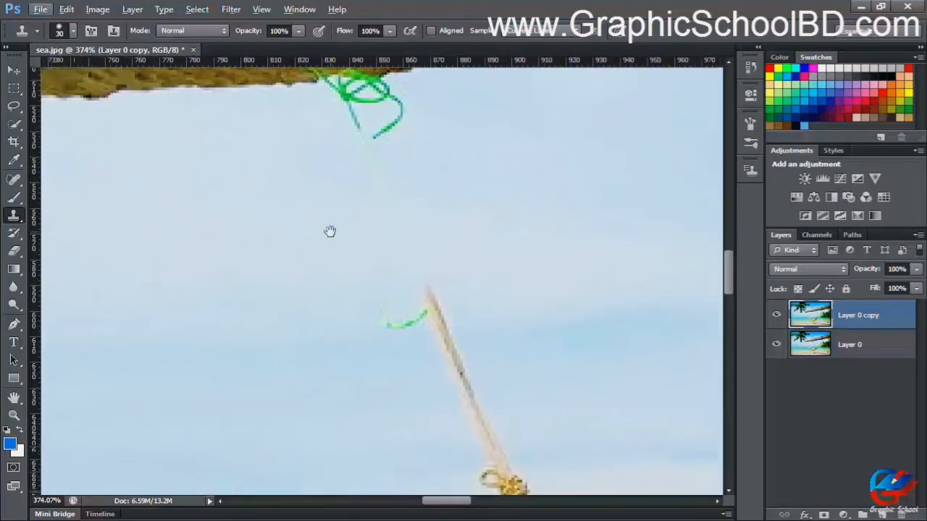
pyautogui.scroll(1, 444, 267)
pyautogui.hscroll(2, 445, 267)
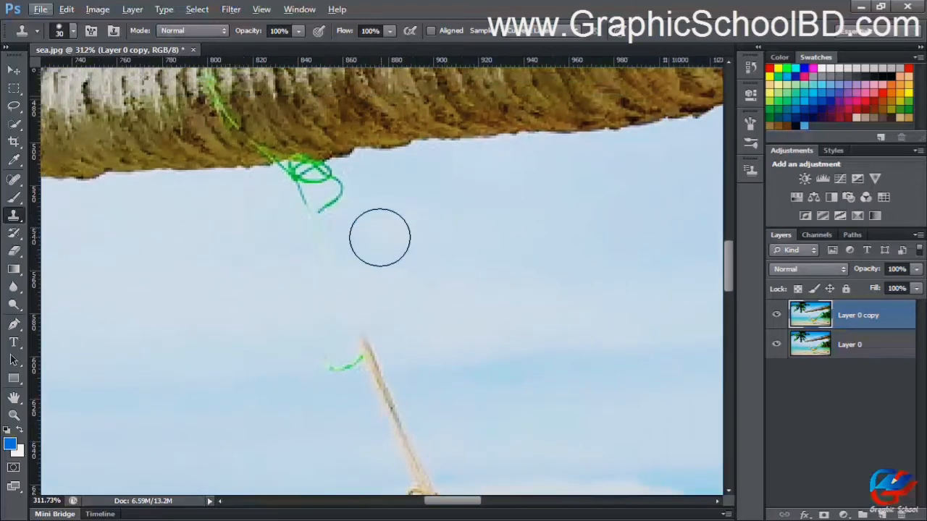
pyautogui.scroll(-1, 380, 237)
pyautogui.scroll(-1, 277, 225)
pyautogui.hscroll(-1, 277, 225)
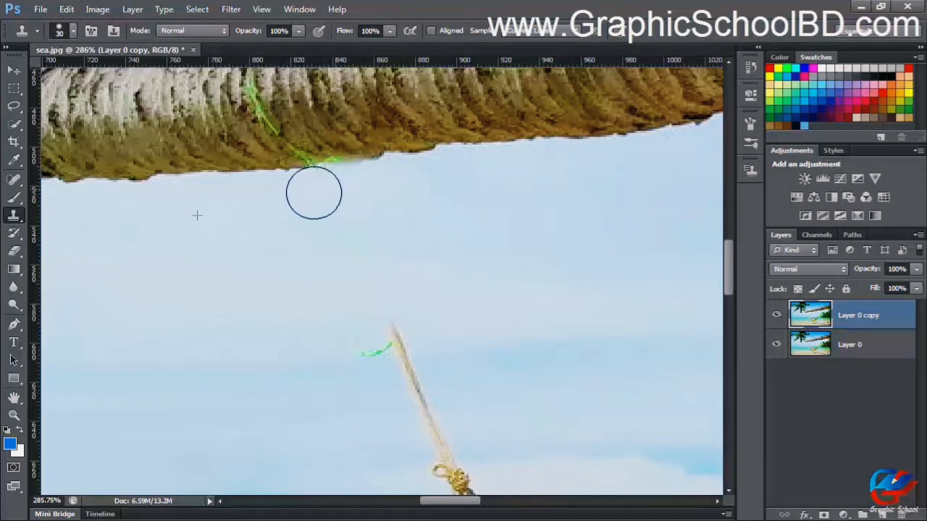
# Clone sky over the leftover green strand at the tip of the hammock rope and raise the brush size to 35 px
pyautogui.scroll(-3, 382, 258)
pyautogui.scroll(2, 275, 178)
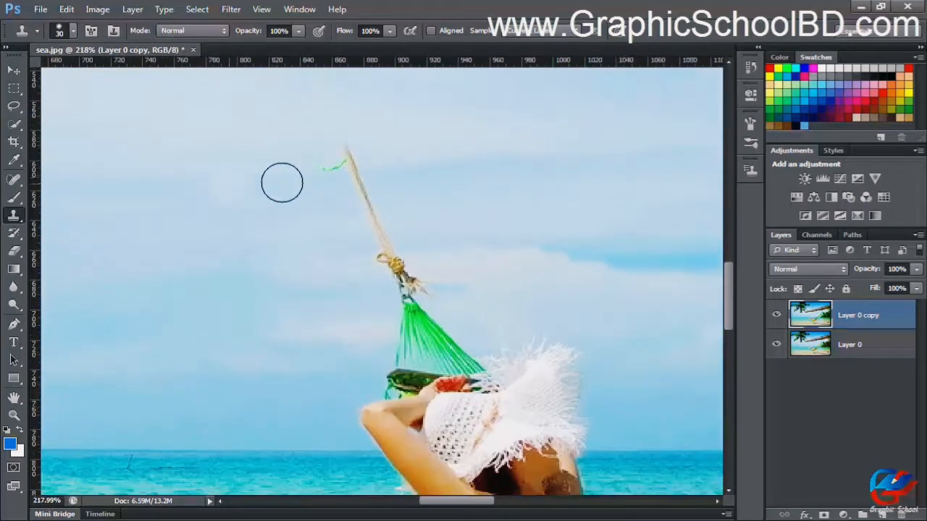
pyautogui.scroll(-1, 282, 182)
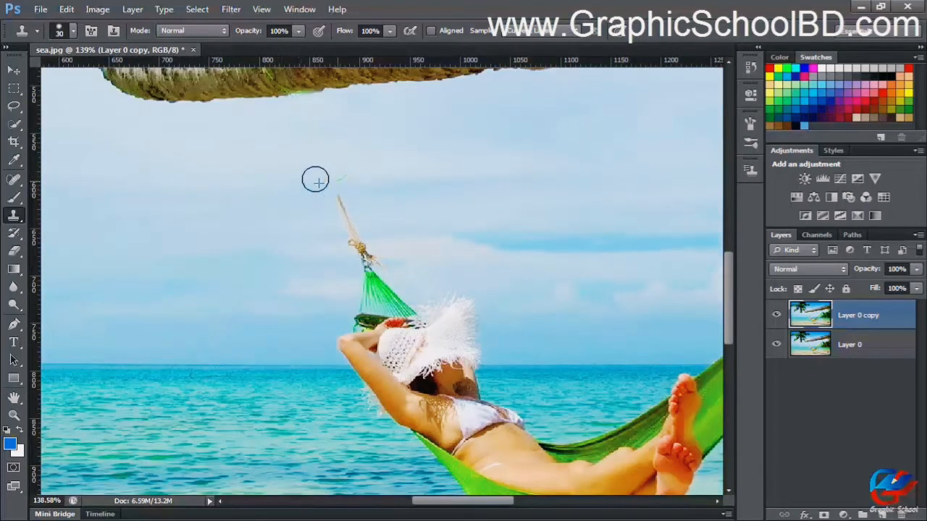
pyautogui.scroll(2, 325, 187)
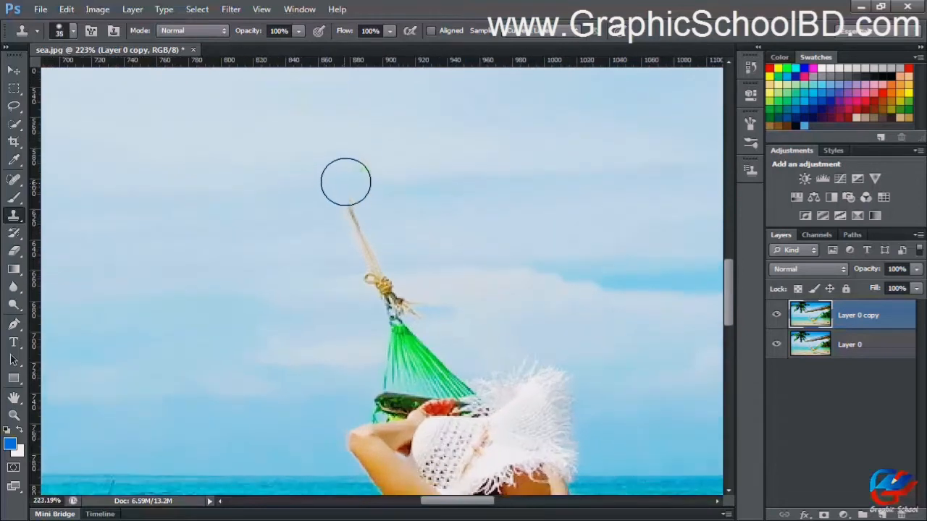
# Enlarge the soft Clone Stamp brush to 50 px and clone sky over the rope and its knot above the hammock netting
pyautogui.click(60, 32)
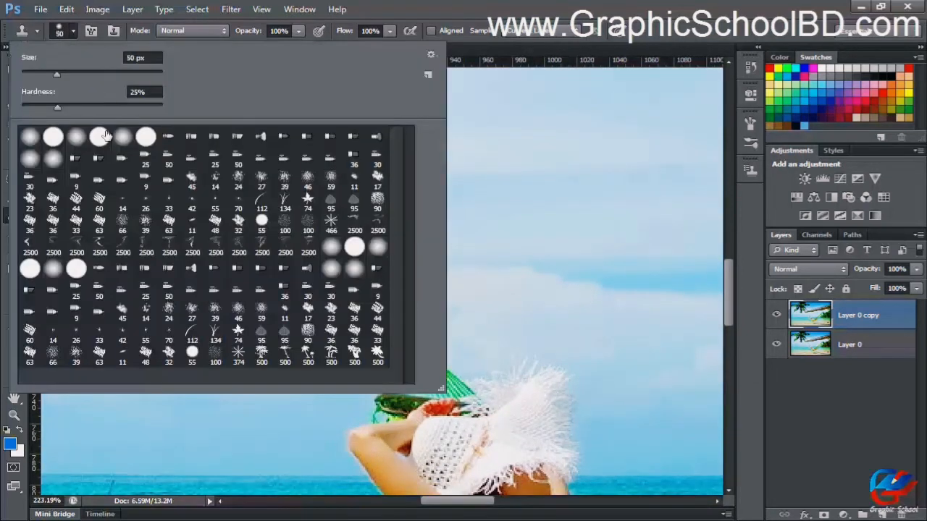
pyautogui.moveTo(57, 106); pyautogui.dragTo(62, 105)
pyautogui.press('Return')
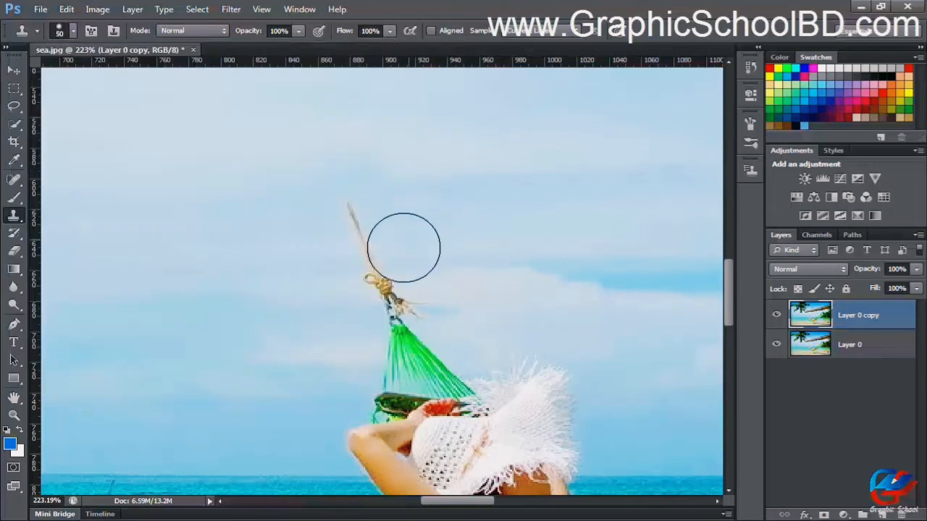
pyautogui.scroll(1, 383, 232)
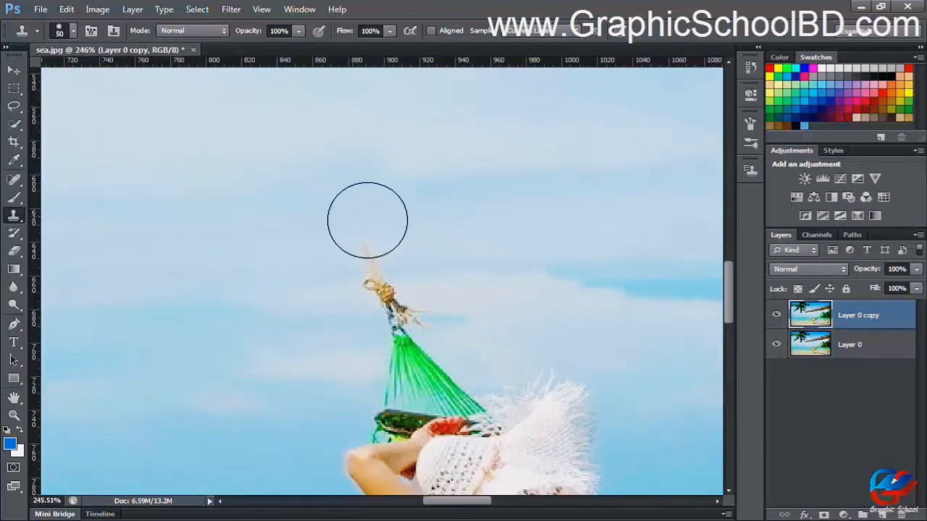
pyautogui.scroll(-3, 347, 242)
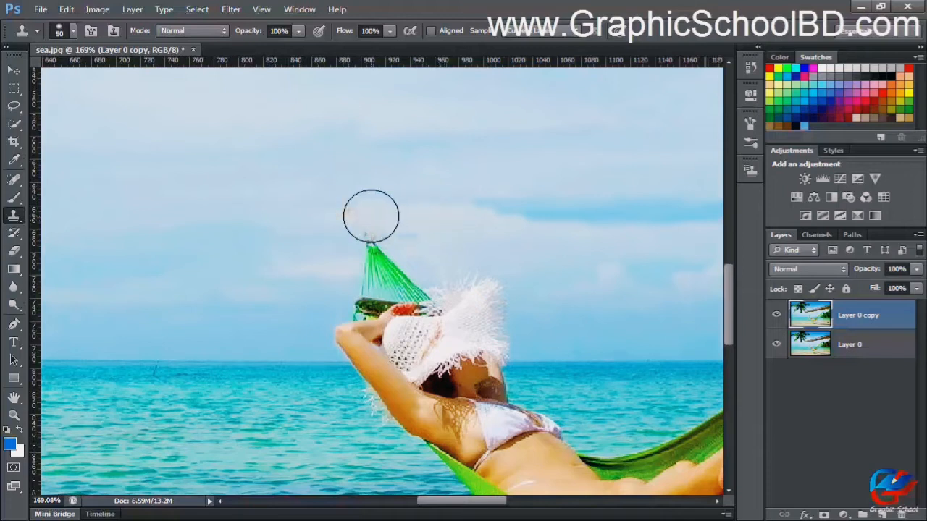
pyautogui.scroll(3, 511, 233)
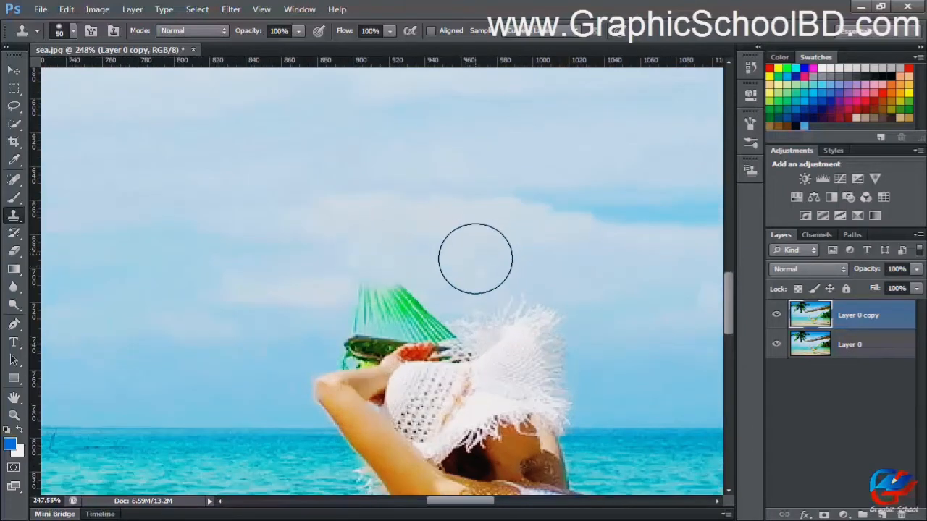
# Sample the pale cloud beside the hammock and clone it over the upper part of the green netting
pyautogui.scroll(-1, 459, 244)
pyautogui.scroll(3, 269, 279)
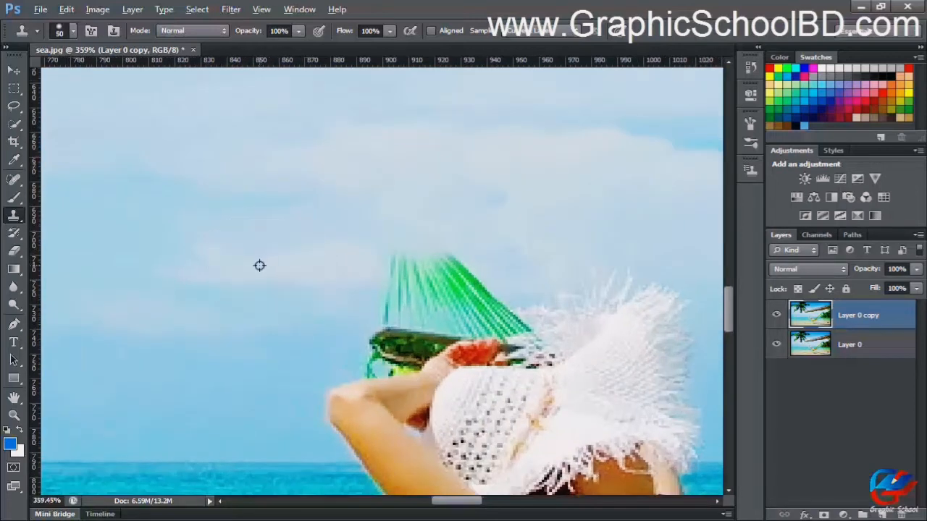
pyautogui.keyDown('alt'); pyautogui.click(259, 266); pyautogui.keyUp('alt')
pyautogui.moveTo(347, 265); pyautogui.dragTo(470, 253)
pyautogui.scroll(-1, 134, 320)
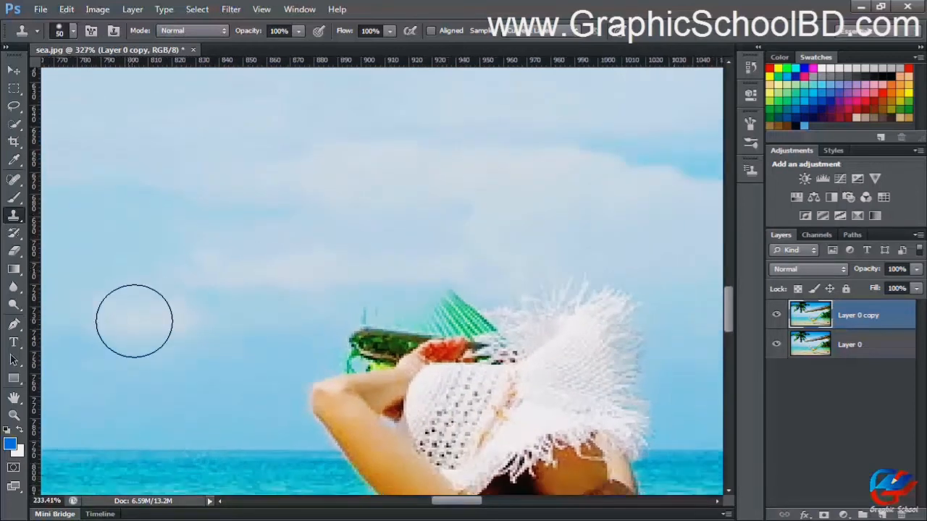
# Sample the blue sky beside the woman's arm and clone it over the remaining netting and dark hammock edge above her hands
pyautogui.scroll(-2, 174, 333)
pyautogui.scroll(3, 217, 297)
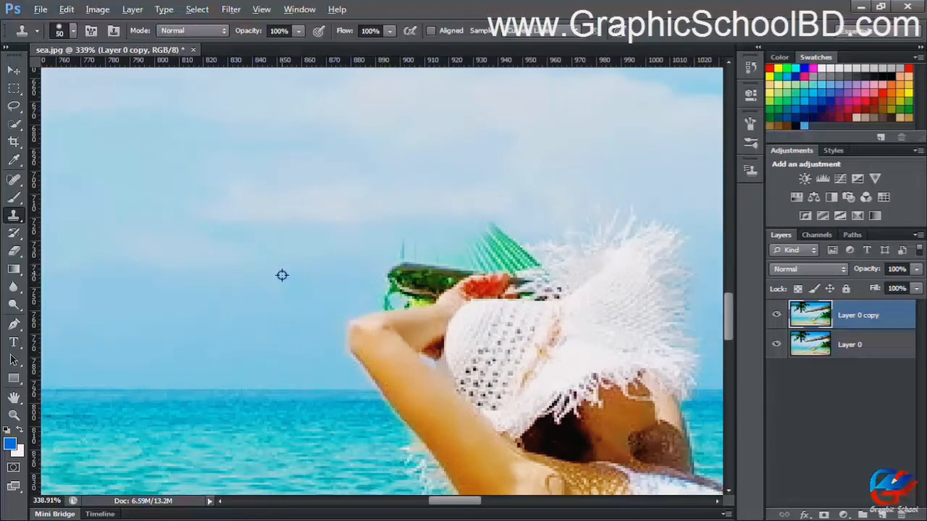
pyautogui.keyDown('alt'); pyautogui.click(282, 275); pyautogui.keyUp('alt')
pyautogui.moveTo(381, 275)
pyautogui.mouseDown()
pyautogui.moveTo(515, 242)
pyautogui.moveTo(434, 283)
pyautogui.moveTo(394, 288)
pyautogui.mouseUp()
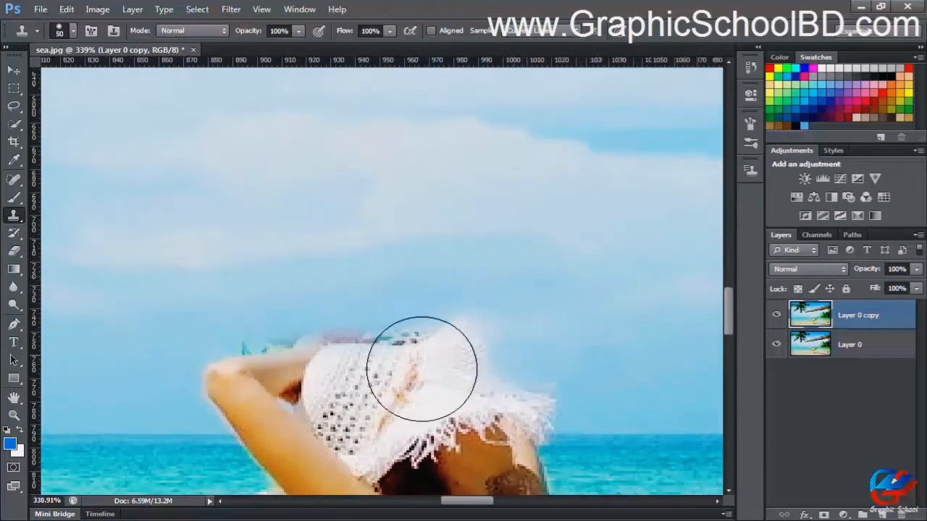
# Clone blue sky over the woman's raised elbow, the green remnants beside it and the upper edge of her hat
pyautogui.scroll(-3, 459, 356)
pyautogui.scroll(1, 414, 314)
pyautogui.scroll(-2, 353, 334)
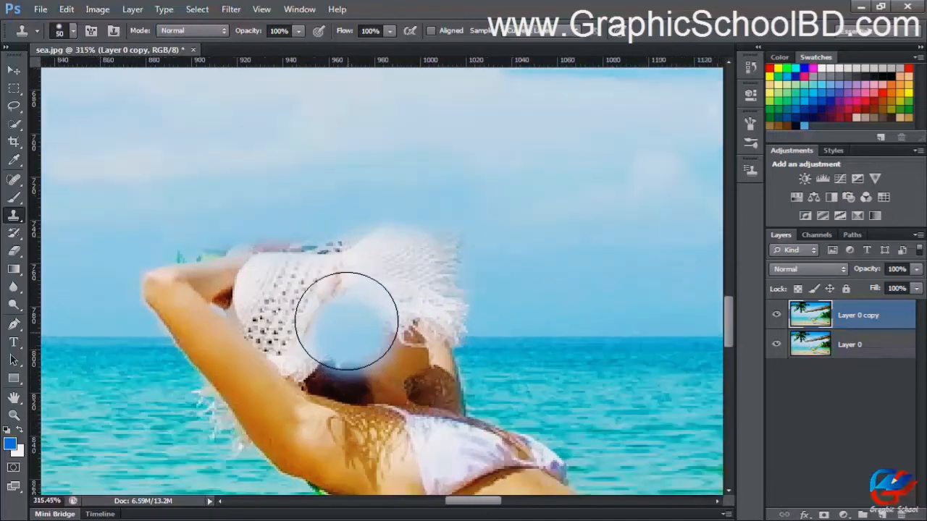
pyautogui.scroll(3, 320, 285)
pyautogui.scroll(-4, 355, 268)
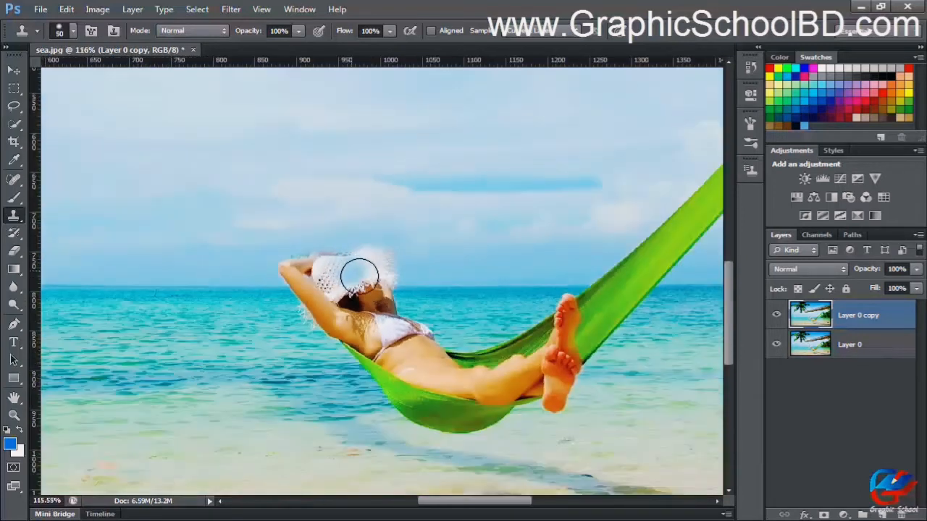
pyautogui.scroll(3, 341, 259)
pyautogui.scroll(2, 341, 258)
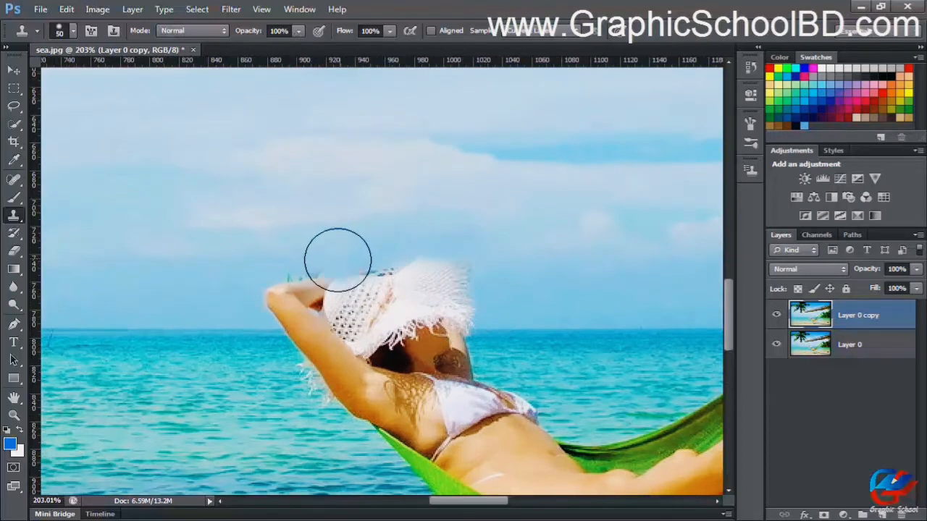
pyautogui.scroll(3, 338, 258)
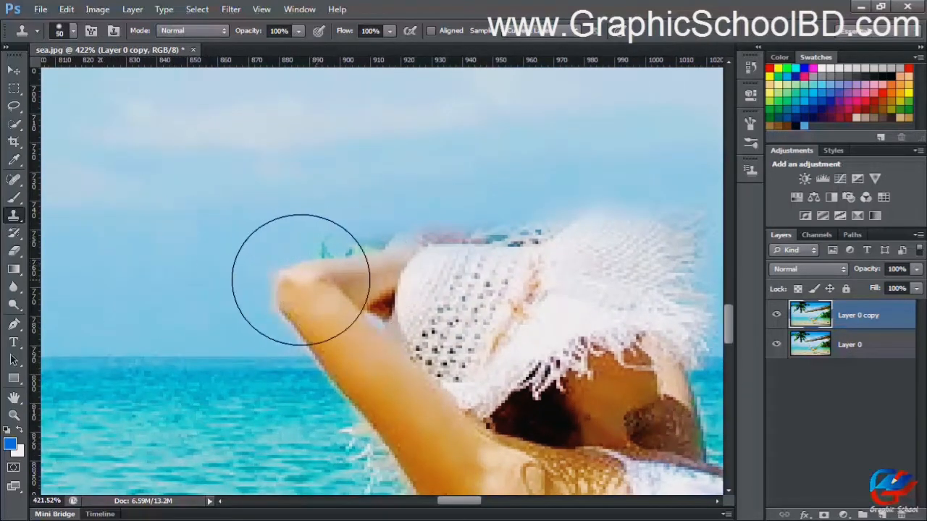
pyautogui.click(302, 279)
pyautogui.click(388, 263)
pyautogui.click(449, 258)
pyautogui.click(525, 254)
pyautogui.moveTo(560, 258); pyautogui.dragTo(387, 283)
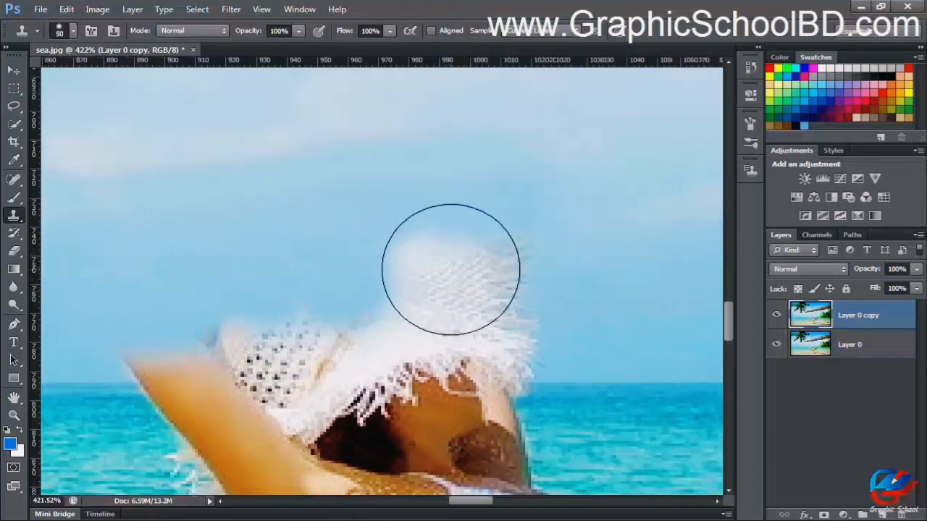
# Clone blue sky over the rest of the white hat and the top of the raised arm, down to the horizon
pyautogui.moveTo(450, 270); pyautogui.dragTo(372, 260)
pyautogui.scroll(3, 471, 289)
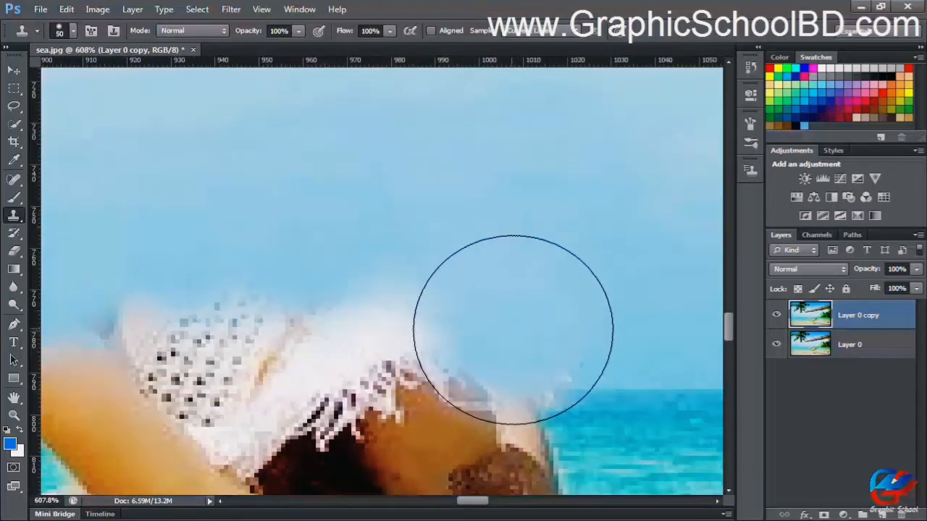
pyautogui.scroll(-2, 515, 326)
pyautogui.moveTo(439, 351); pyautogui.dragTo(506, 255)
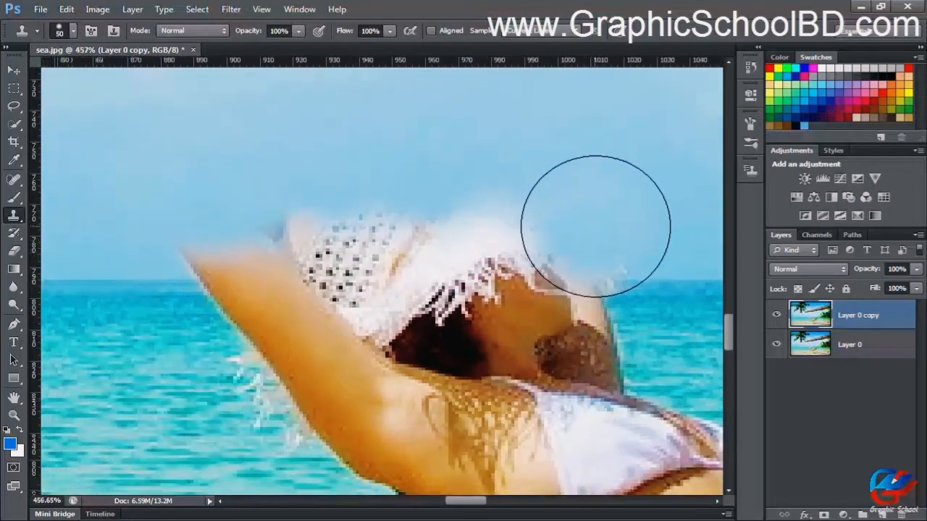
pyautogui.moveTo(596, 227); pyautogui.dragTo(219, 239)
# Clone the horizon line and blue sea over the woman's upper arm, dark hair and face
pyautogui.scroll(-2, 201, 321)
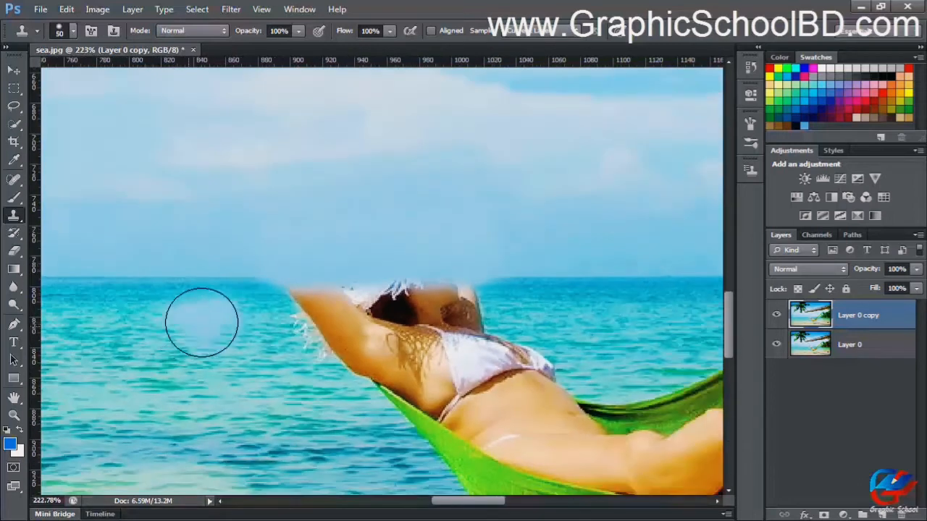
pyautogui.click(217, 355)
pyautogui.scroll(3, 213, 289)
pyautogui.hotkey('ctrl', 'z')
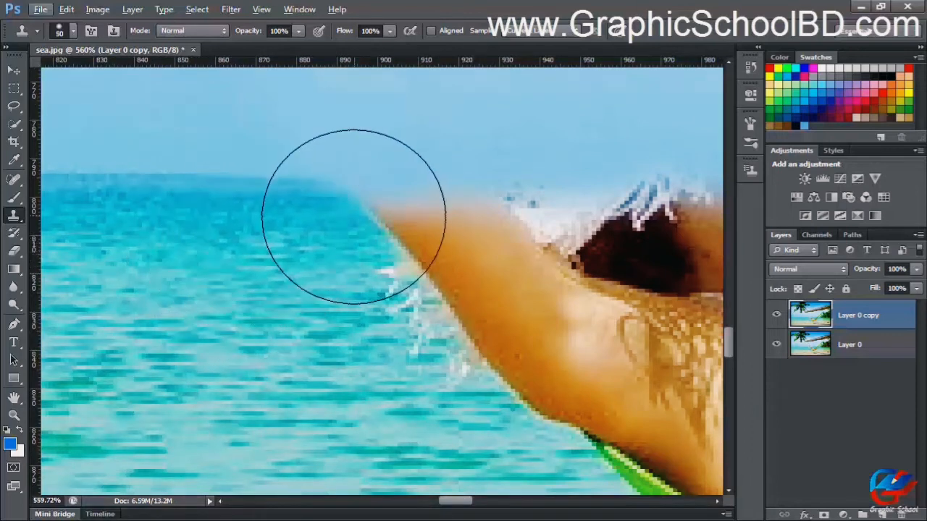
pyautogui.click(364, 223)
pyautogui.moveTo(470, 220); pyautogui.dragTo(311, 253)
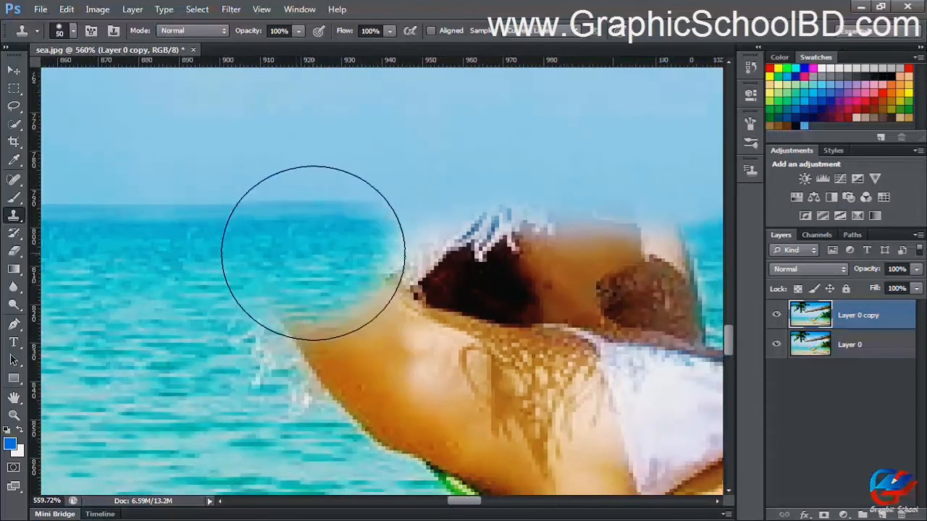
pyautogui.click(324, 257)
pyautogui.scroll(-5, 323, 257)
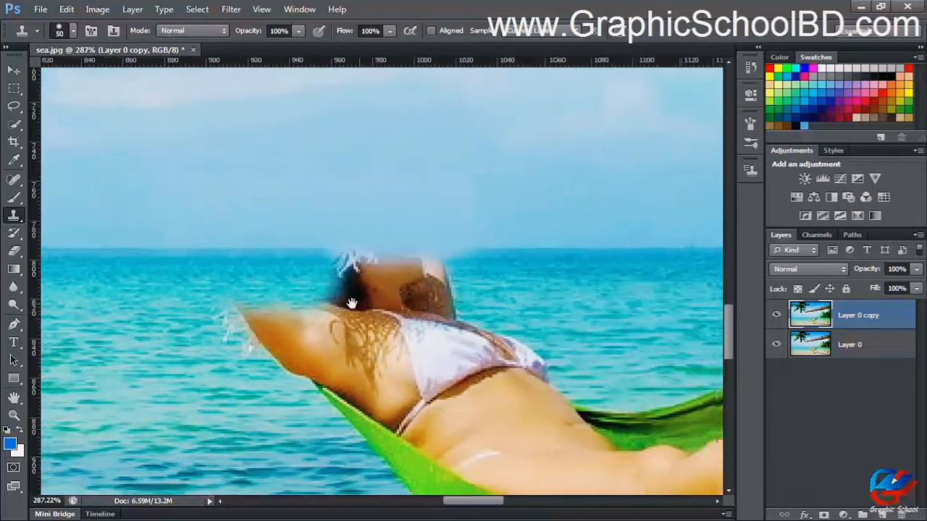
pyautogui.moveTo(337, 266); pyautogui.dragTo(452, 268)
# Sample the sea beside the arm and clone it over the white tassels, the shoulder and the upper chest
pyautogui.scroll(-7, 424, 326)
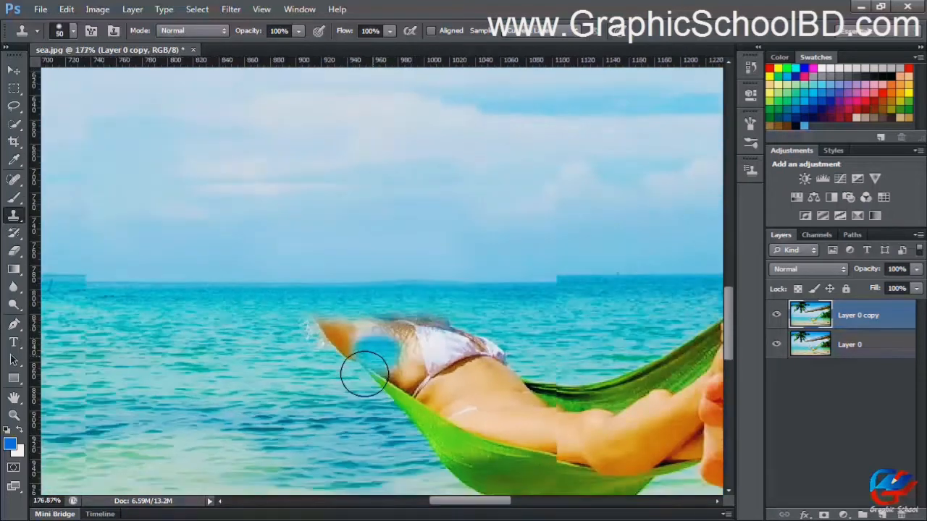
pyautogui.scroll(6, 254, 410)
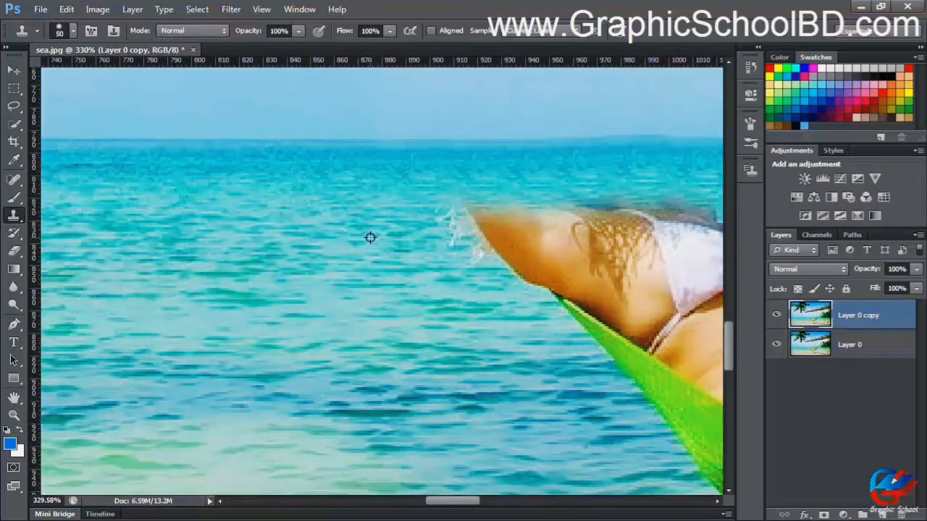
pyautogui.keyDown('alt'); pyautogui.click(370, 238); pyautogui.keyUp('alt')
pyautogui.moveTo(460, 223); pyautogui.dragTo(203, 265)
pyautogui.click(196, 254)
pyautogui.click(201, 262)
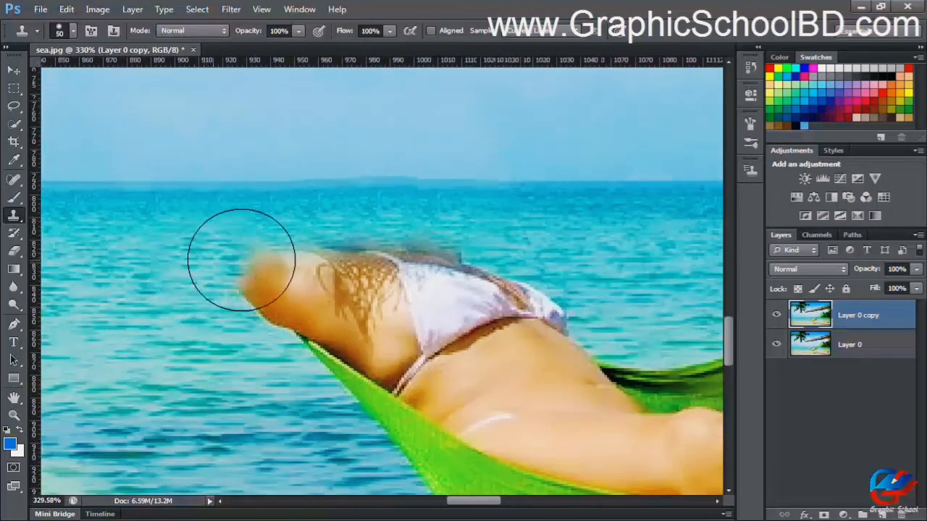
pyautogui.moveTo(379, 260)
pyautogui.mouseDown()
pyautogui.moveTo(492, 261)
pyautogui.moveTo(459, 209)
pyautogui.mouseUp()
pyautogui.click(244, 231)
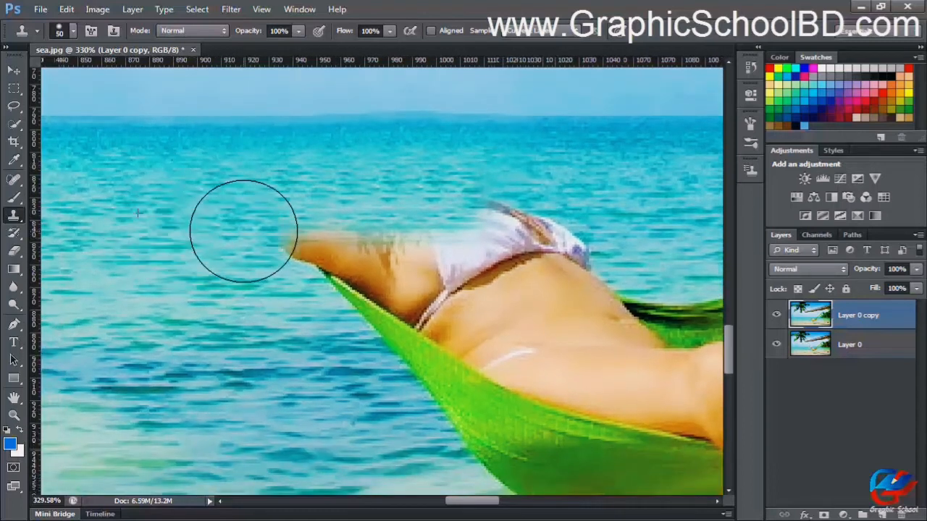
# Clone sea water over the remaining arm, bikini top and upper torso, and enlarge the brush to 60 px
pyautogui.moveTo(354, 238)
pyautogui.mouseDown()
pyautogui.moveTo(544, 232)
pyautogui.moveTo(301, 287)
pyautogui.moveTo(405, 269)
pyautogui.moveTo(548, 265)
pyautogui.moveTo(600, 269)
pyautogui.moveTo(605, 279)
pyautogui.mouseUp()
pyautogui.scroll(-3, 570, 310)
pyautogui.moveTo(432, 284)
pyautogui.mouseDown()
pyautogui.moveTo(319, 203)
pyautogui.moveTo(217, 149)
pyautogui.mouseUp()
pyautogui.press(']')
pyautogui.press(']')
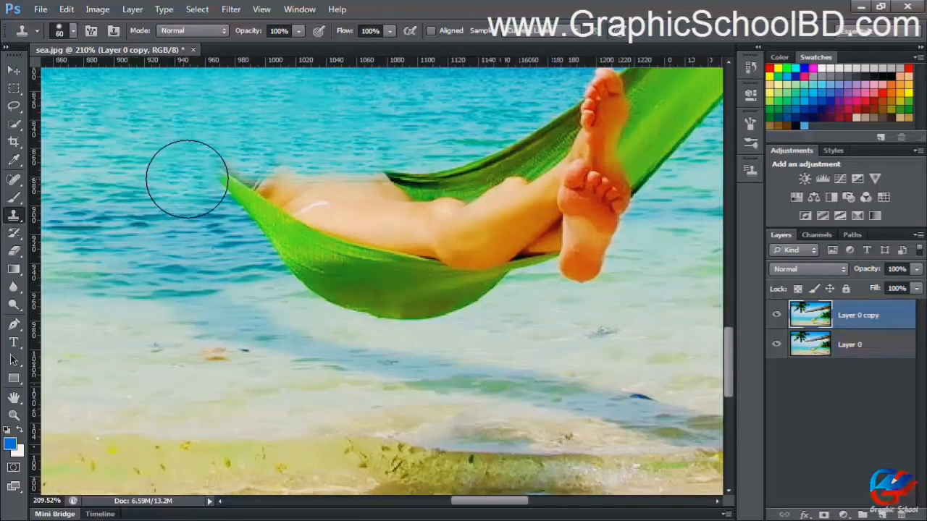
# Clone rippled sea water over the woman's waist and thighs and the near end of the green hammock
pyautogui.moveTo(207, 181)
pyautogui.mouseDown()
pyautogui.moveTo(320, 188)
pyautogui.moveTo(259, 195)
pyautogui.moveTo(424, 185)
pyautogui.moveTo(268, 228)
pyautogui.moveTo(338, 227)
pyautogui.mouseUp()
pyautogui.scroll(-3, 323, 261)
pyautogui.moveTo(323, 261); pyautogui.dragTo(356, 290)
pyautogui.scroll(2, 347, 288)
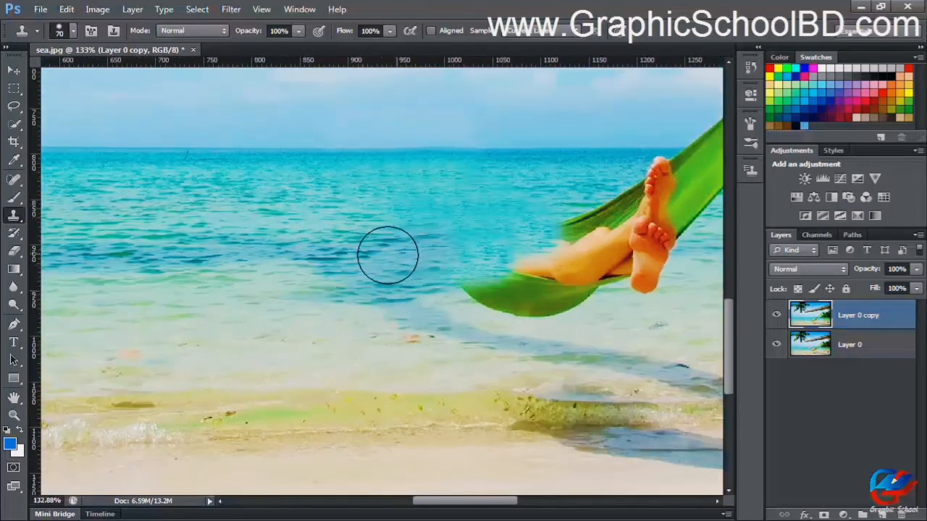
# Raise the Clone Stamp brush size to 90 px and lower its opacity to 44%
pyautogui.scroll(1, 492, 269)
pyautogui.press(']')
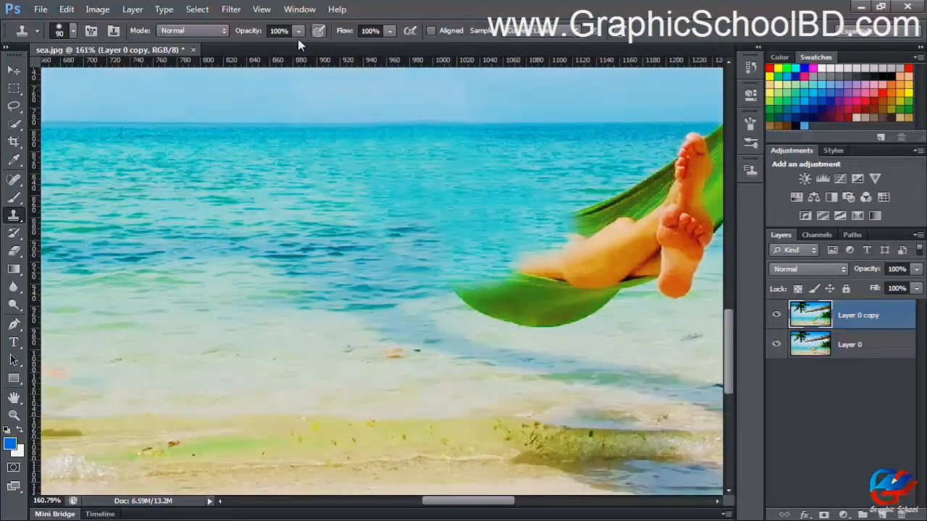
pyautogui.moveTo(252, 48); pyautogui.dragTo(258, 49)
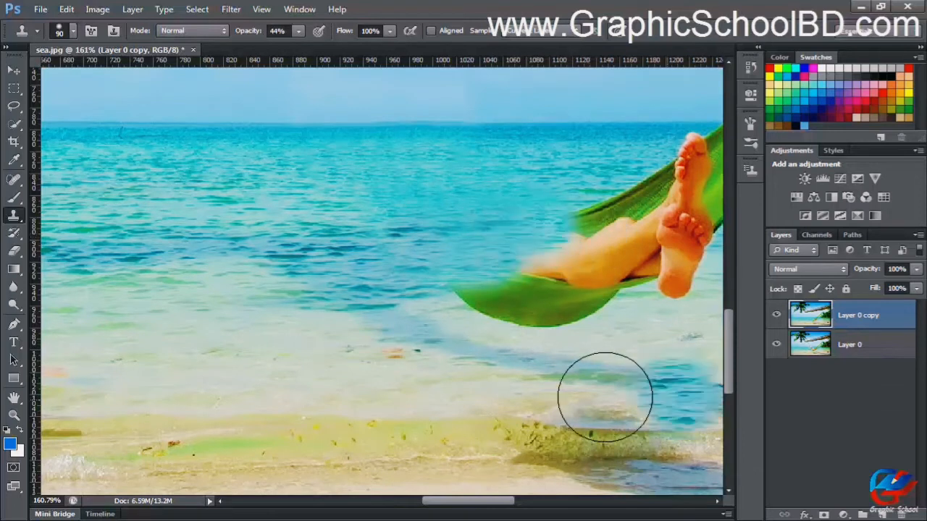
pyautogui.scroll(-2, 467, 312)
pyautogui.scroll(2, 462, 355)
pyautogui.scroll(-3, 466, 305)
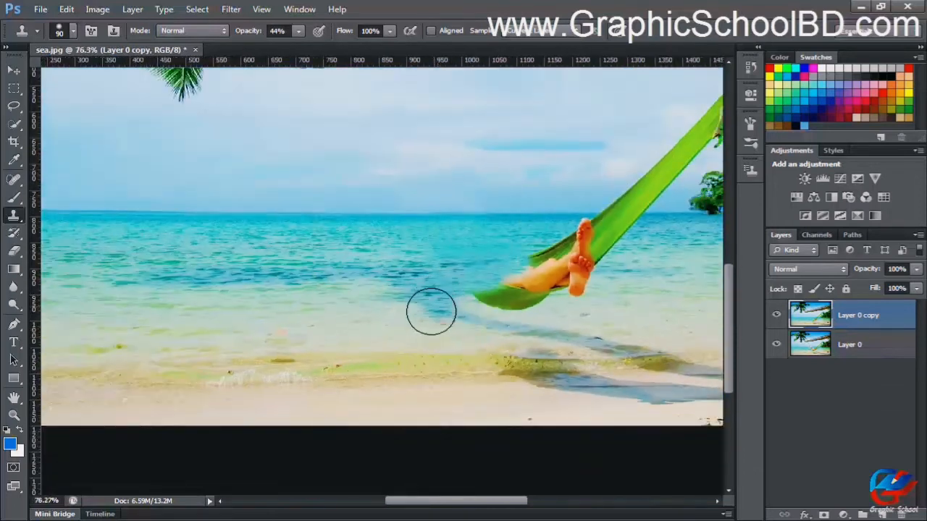
# Reduce the brush to 50 px and clone pale shallow water at 44% opacity over the hammock's lower edge
pyautogui.scroll(3, 431, 311)
pyautogui.moveTo(485, 289); pyautogui.dragTo(317, 348)
pyautogui.scroll(1, 354, 308)
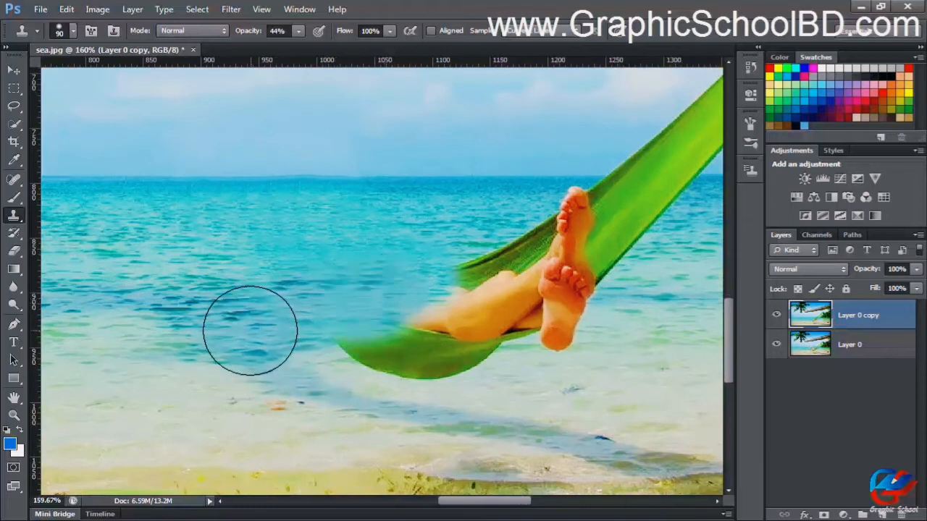
pyautogui.scroll(-2, 310, 348)
pyautogui.scroll(4, 311, 352)
pyautogui.moveTo(362, 272); pyautogui.dragTo(306, 271)
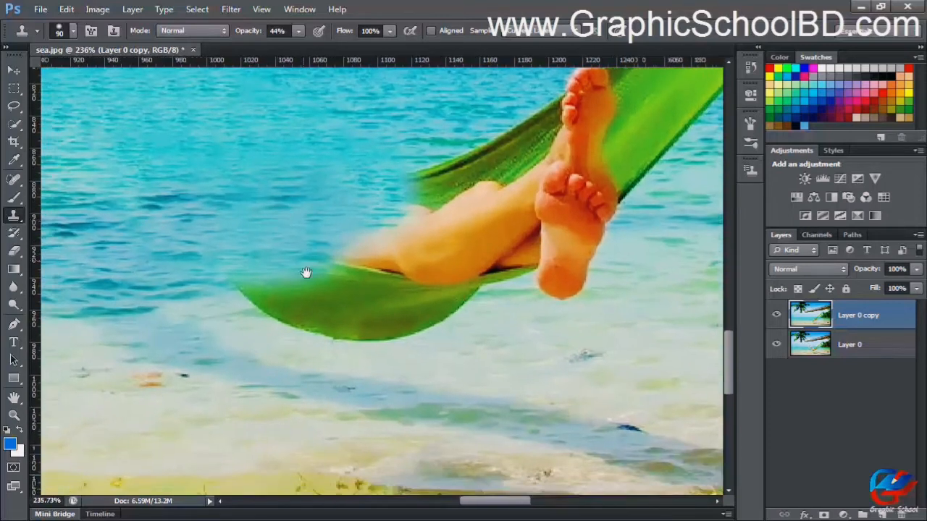
pyautogui.scroll(1, 497, 372)
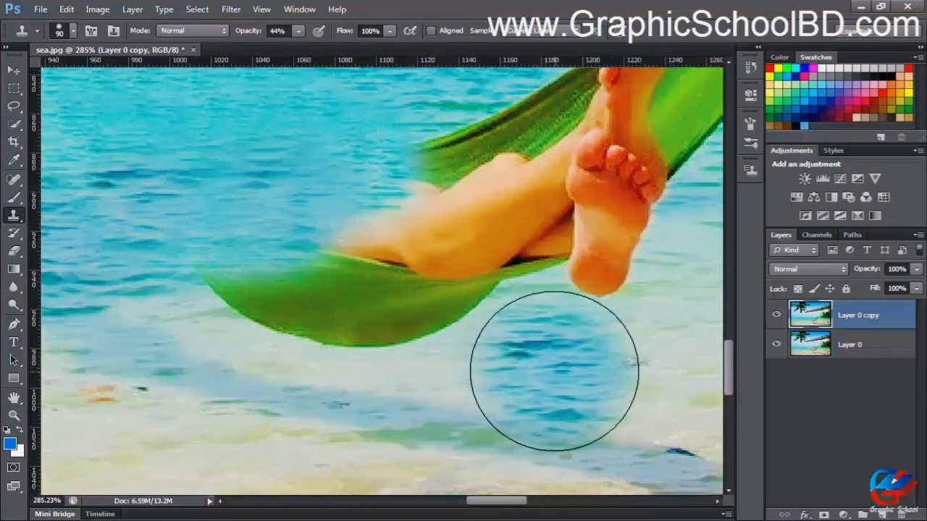
pyautogui.press('[')
pyautogui.press('[')
pyautogui.press('[')
pyautogui.press('[')
pyautogui.moveTo(487, 368); pyautogui.dragTo(501, 341)
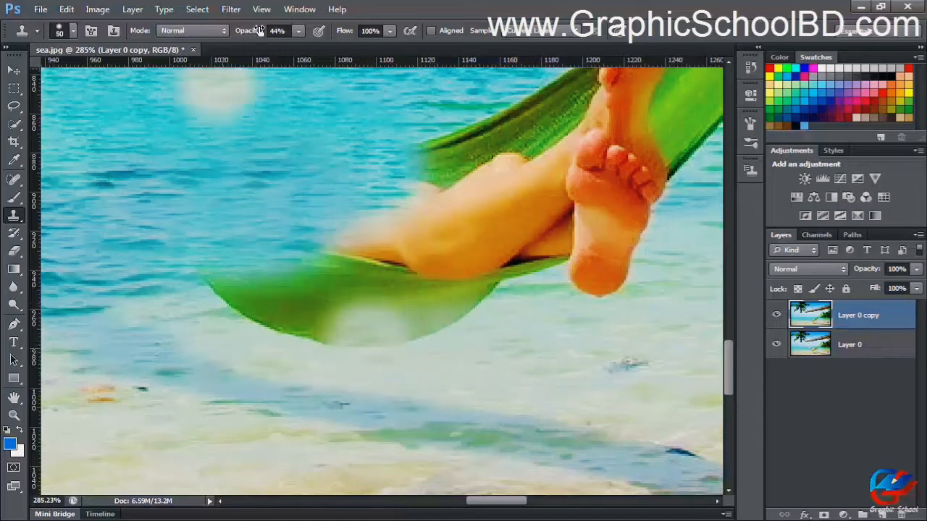
# Set the Clone Stamp opacity to 100% and clone pale shallow water over the green underside of the hammock
pyautogui.click(298, 31)
pyautogui.moveTo(467, 322)
pyautogui.mouseDown()
pyautogui.moveTo(335, 335)
pyautogui.moveTo(264, 328)
pyautogui.mouseUp()
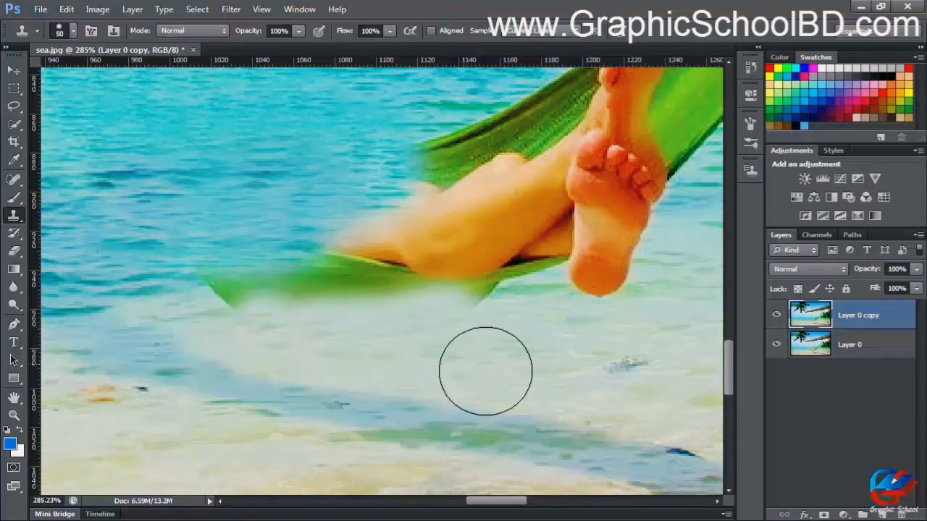
pyautogui.moveTo(344, 320)
pyautogui.mouseDown()
pyautogui.moveTo(239, 321)
pyautogui.moveTo(316, 311)
pyautogui.moveTo(459, 317)
pyautogui.moveTo(441, 307)
pyautogui.moveTo(355, 311)
pyautogui.mouseUp()
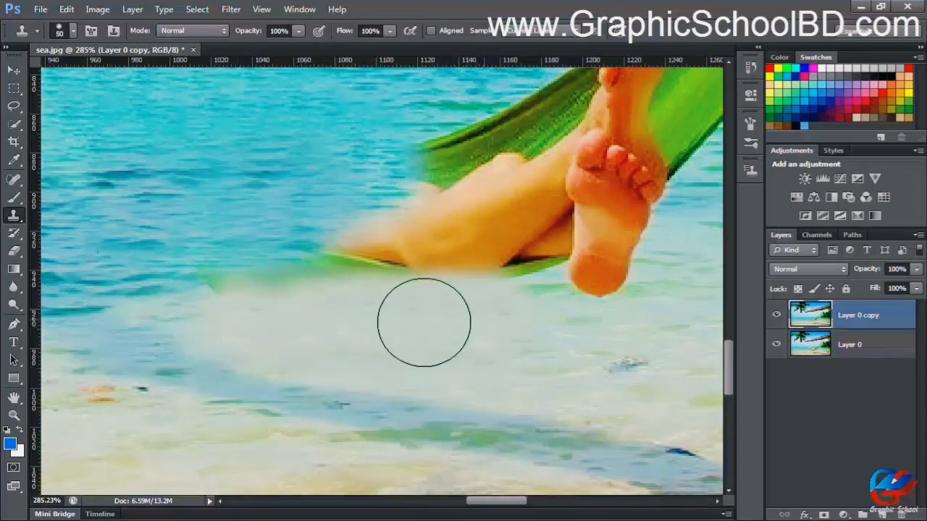
# Clone rippled blue water over the leftover green strip and the blurred end of the lower leg
pyautogui.moveTo(203, 243)
pyautogui.mouseDown()
pyautogui.moveTo(389, 277)
pyautogui.moveTo(409, 302)
pyautogui.mouseUp()
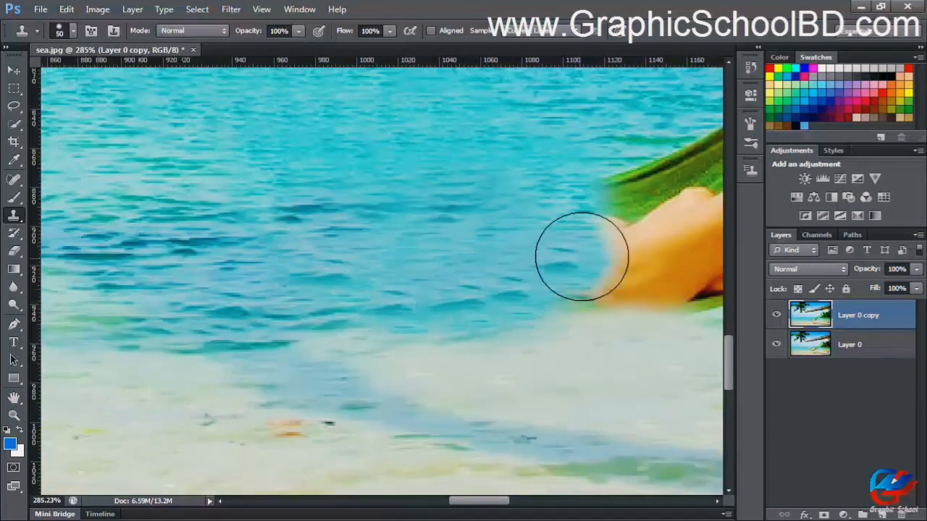
pyautogui.moveTo(579, 253); pyautogui.dragTo(373, 310)
pyautogui.moveTo(311, 331)
pyautogui.mouseDown()
pyautogui.moveTo(397, 339)
pyautogui.moveTo(385, 341)
pyautogui.moveTo(397, 294)
pyautogui.mouseUp()
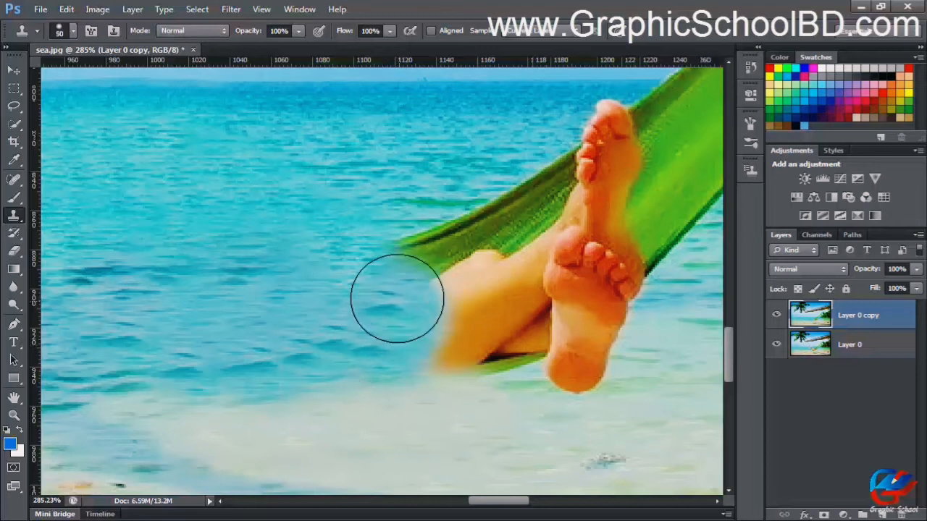
# Sample the sea above the legs and clone it over the dark green rear edge of the hammock
pyautogui.keyDown('alt'); pyautogui.click(348, 173); pyautogui.keyUp('alt')
pyautogui.moveTo(377, 235)
pyautogui.mouseDown()
pyautogui.moveTo(593, 221)
pyautogui.moveTo(598, 253)
pyautogui.mouseUp()
pyautogui.scroll(-3, 597, 253)
pyautogui.moveTo(491, 269); pyautogui.dragTo(301, 232)
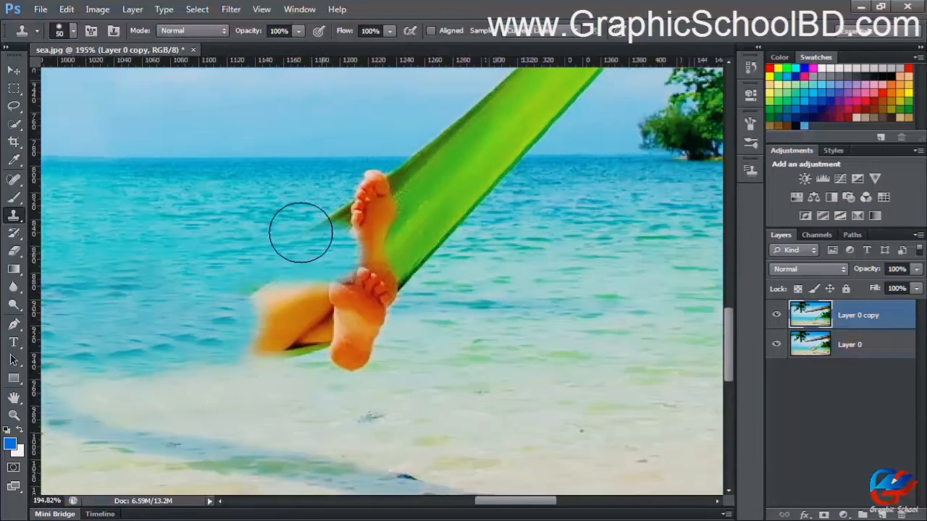
# Enlarge the brush to 80 px and clone sea water over the raised foot and the hammock section below the horizon
pyautogui.press(']')
pyautogui.press(']')
pyautogui.press(']')
pyautogui.moveTo(362, 226)
pyautogui.mouseDown()
pyautogui.moveTo(338, 218)
pyautogui.moveTo(475, 215)
pyautogui.moveTo(447, 240)
pyautogui.moveTo(368, 251)
pyautogui.moveTo(289, 244)
pyautogui.mouseUp()
pyautogui.scroll(-4, 452, 337)
pyautogui.scroll(4, 432, 348)
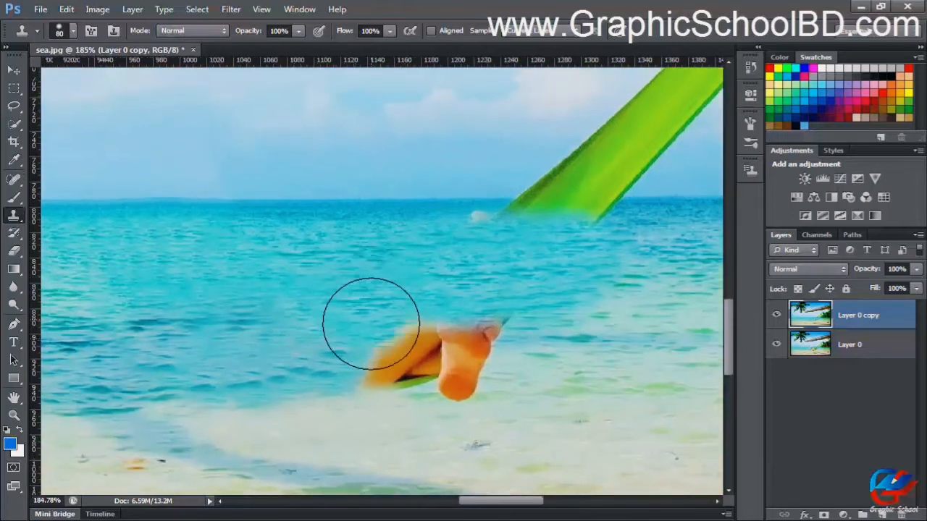
# Clone sea water over the remaining foot, heel and leg, and sample the pale shallow water nearby
pyautogui.moveTo(371, 323)
pyautogui.mouseDown()
pyautogui.moveTo(464, 325)
pyautogui.moveTo(480, 335)
pyautogui.mouseUp()
pyautogui.scroll(-2, 525, 360)
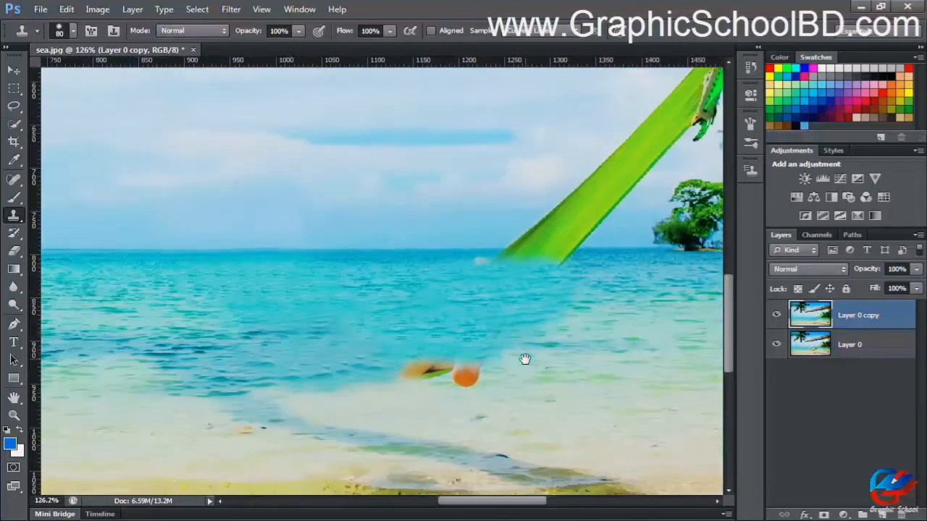
pyautogui.scroll(2, 525, 359)
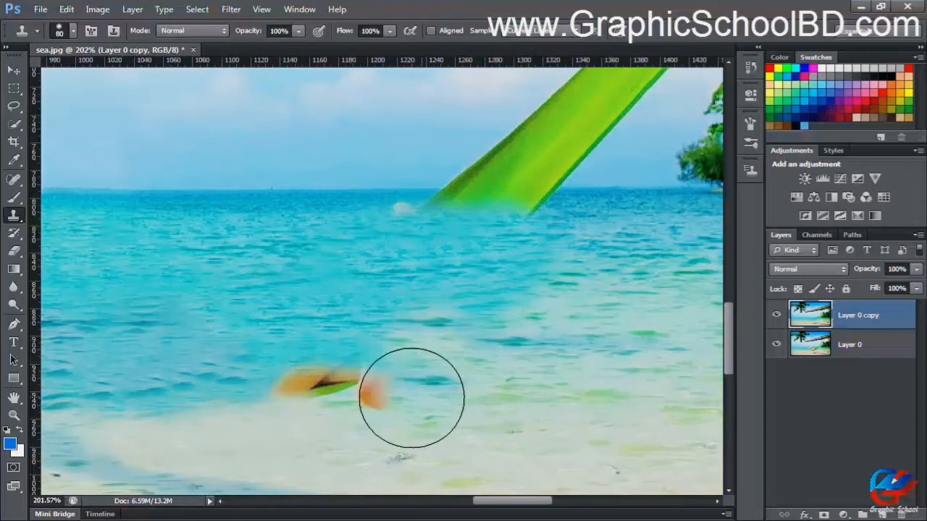
pyautogui.moveTo(412, 397)
pyautogui.mouseDown()
pyautogui.moveTo(360, 396)
pyautogui.moveTo(362, 413)
pyautogui.moveTo(300, 382)
pyautogui.mouseUp()
pyautogui.keyDown('alt'); pyautogui.click(570, 445); pyautogui.keyUp('alt')
# Sample the open sea beside the hammock and clone rippled water over the hammock's lower end up to the horizon
pyautogui.scroll(2, 362, 414)
pyautogui.scroll(-10, 516, 443)
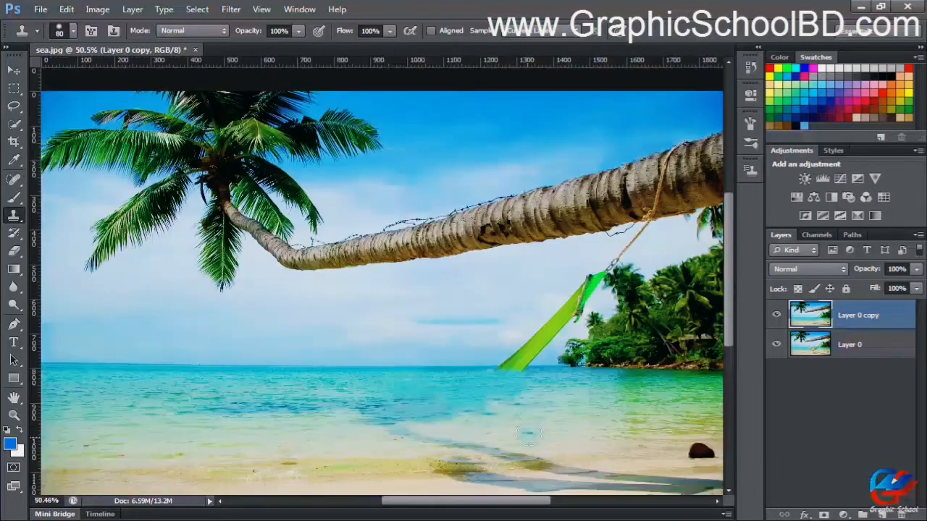
pyautogui.scroll(8, 529, 435)
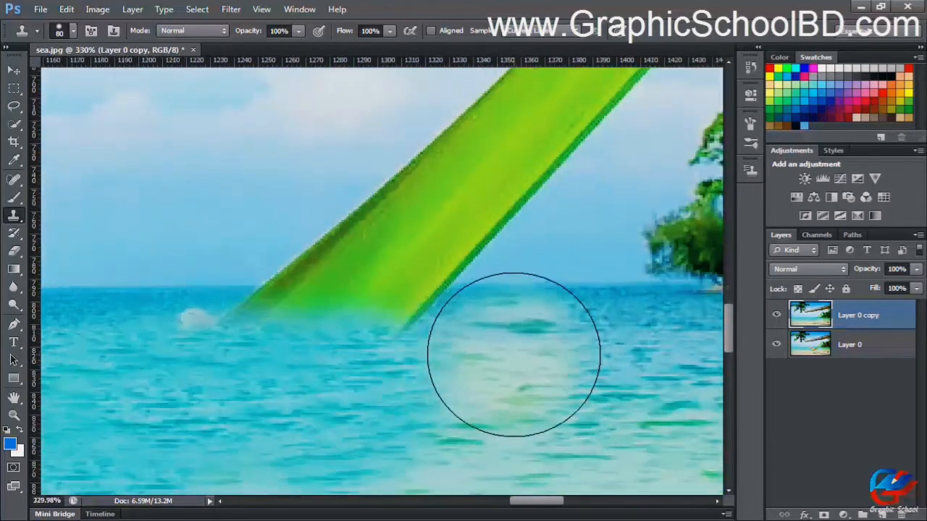
pyautogui.keyDown('alt'); pyautogui.click(528, 344); pyautogui.keyUp('alt')
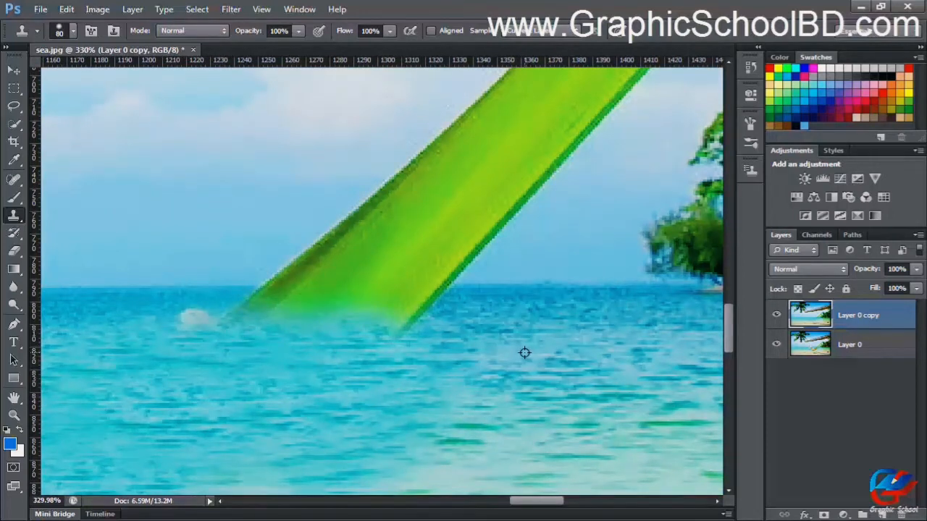
pyautogui.moveTo(399, 342)
pyautogui.mouseDown()
pyautogui.moveTo(312, 362)
pyautogui.moveTo(253, 356)
pyautogui.mouseUp()
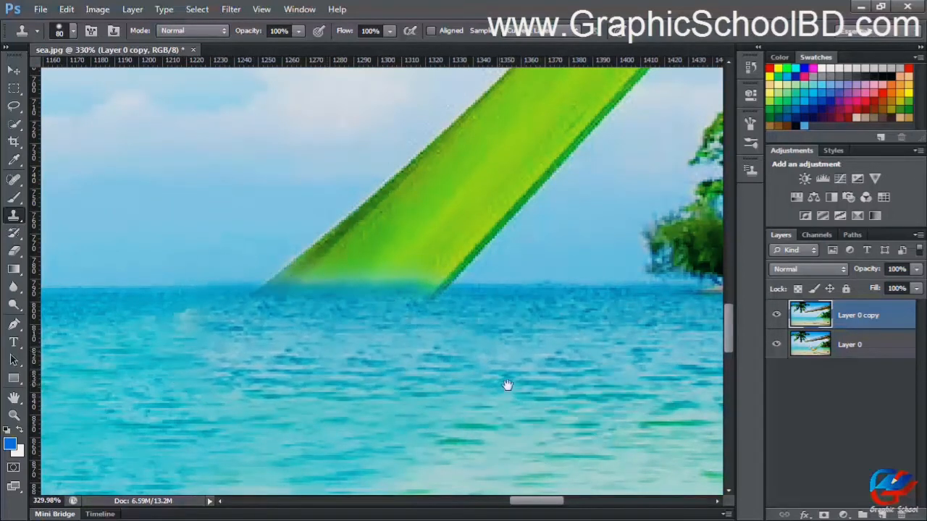
# Reduce the brush to 45 px and clone the horizon line with the sky above it across the hammock's base
pyautogui.moveTo(508, 385); pyautogui.dragTo(638, 423)
pyautogui.press('[')
pyautogui.press('[')
pyautogui.press('[')
pyautogui.press('[')
pyautogui.moveTo(310, 280); pyautogui.dragTo(218, 318)
pyautogui.scroll(3, 219, 319)
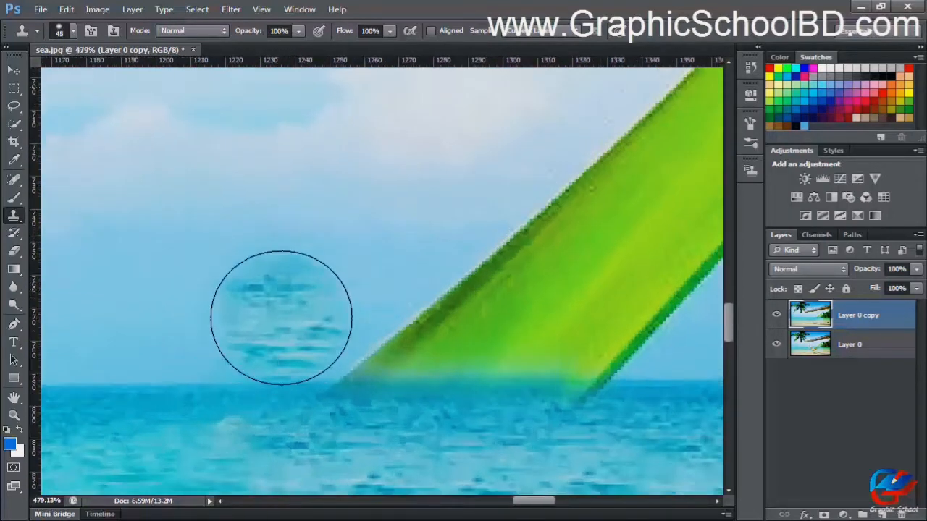
pyautogui.scroll(1, 281, 317)
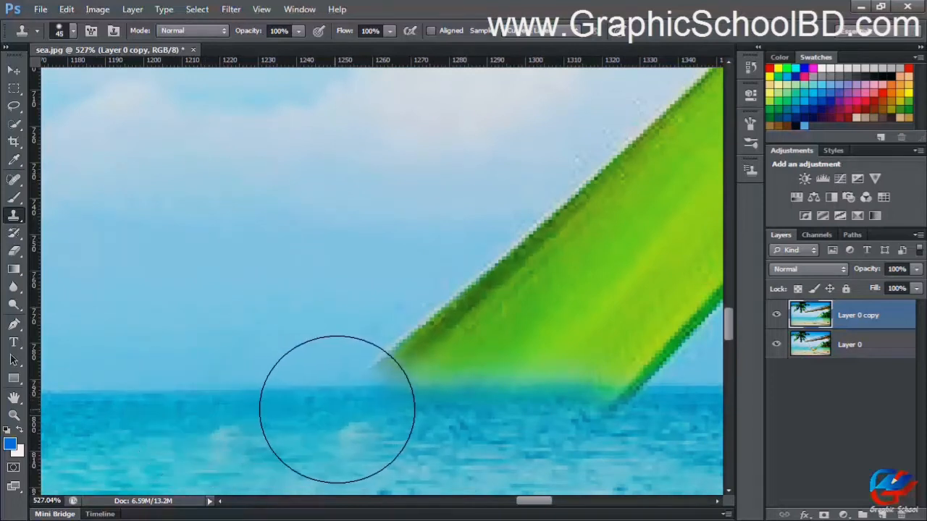
pyautogui.moveTo(401, 414)
pyautogui.mouseDown()
pyautogui.moveTo(586, 413)
pyautogui.moveTo(642, 424)
pyautogui.mouseUp()
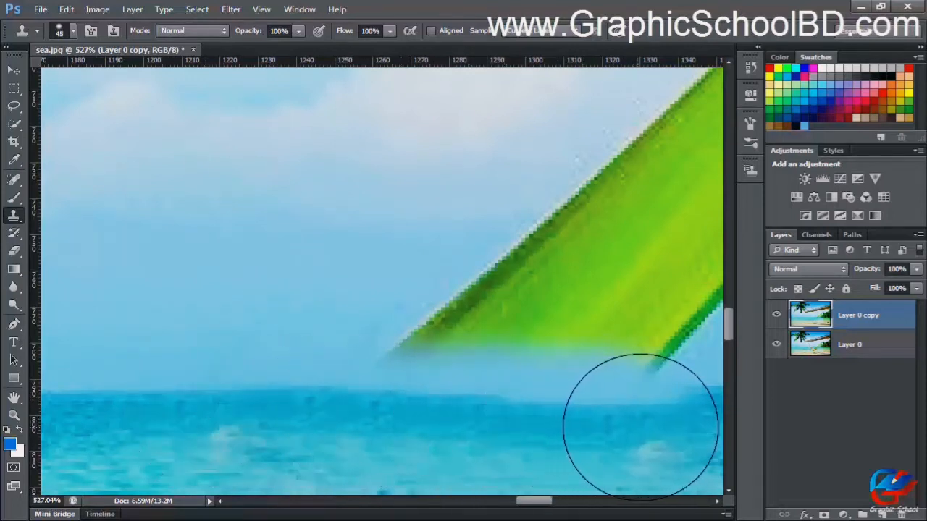
# Sample the clear blue sky and clone it over the hammock section just above the horizon
pyautogui.moveTo(505, 408)
pyautogui.mouseDown()
pyautogui.moveTo(315, 397)
pyautogui.moveTo(445, 485)
pyautogui.mouseUp()
pyautogui.keyDown('alt'); pyautogui.click(196, 364); pyautogui.keyUp('alt')
pyautogui.moveTo(368, 410)
pyautogui.mouseDown()
pyautogui.moveTo(608, 416)
pyautogui.moveTo(446, 412)
pyautogui.mouseUp()
pyautogui.scroll(-5, 485, 369)
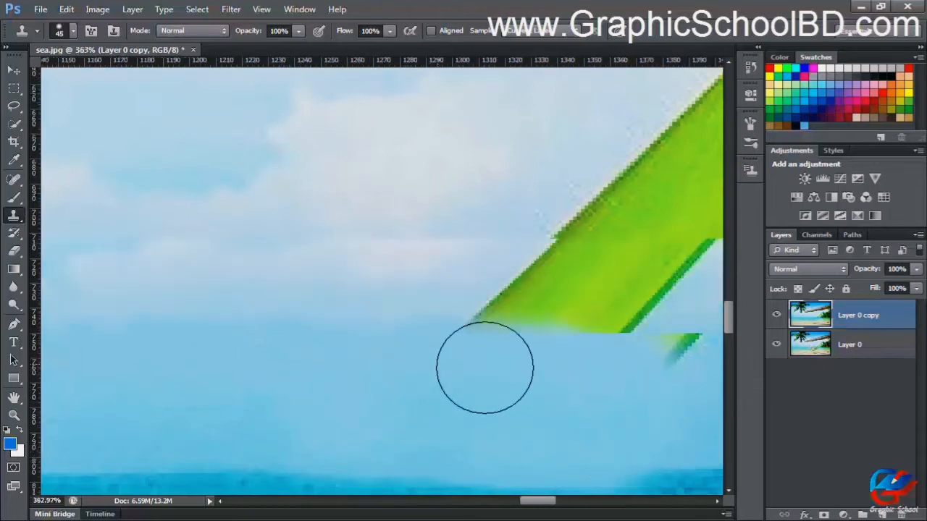
pyautogui.moveTo(315, 335)
pyautogui.mouseDown()
pyautogui.moveTo(451, 324)
pyautogui.moveTo(489, 284)
pyautogui.moveTo(341, 314)
pyautogui.mouseUp()
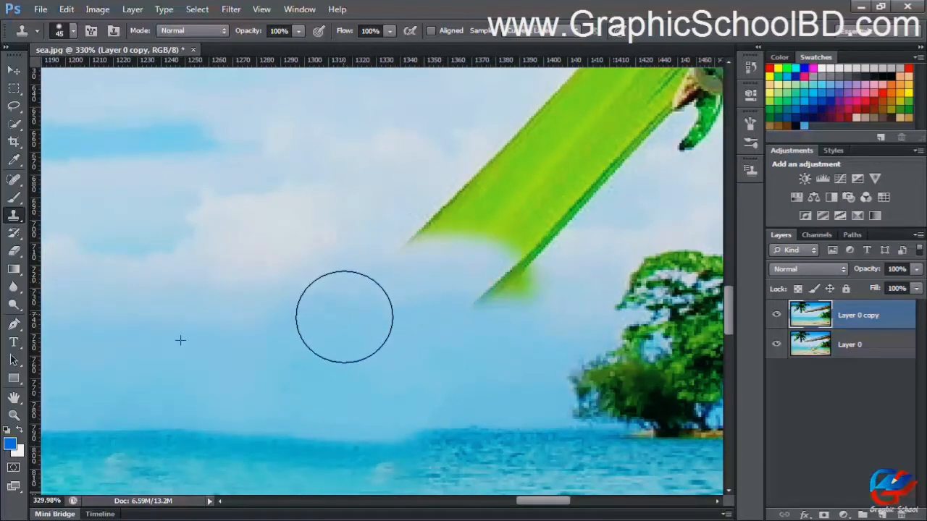
pyautogui.scroll(-4, 428, 339)
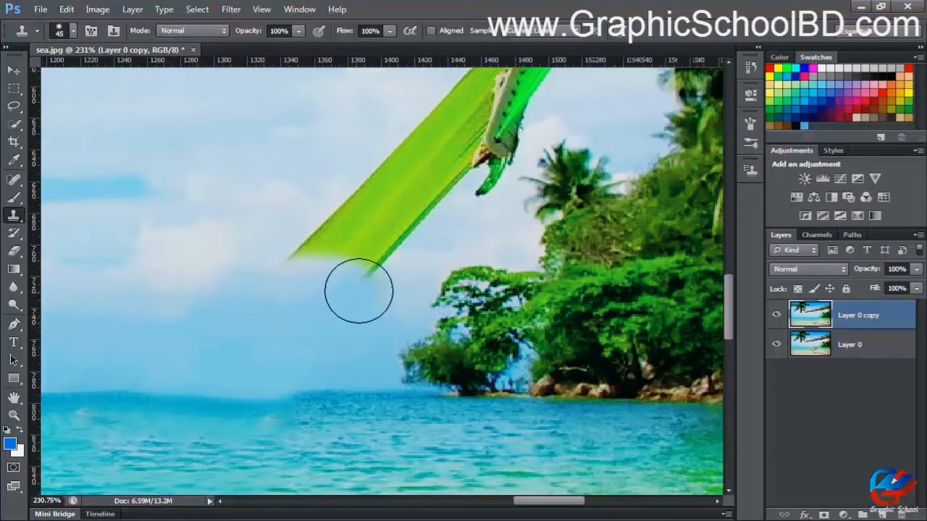
# Clone pale clouds over the hammock's cut lower edge and its leftover dark green corner
pyautogui.scroll(1, 206, 308)
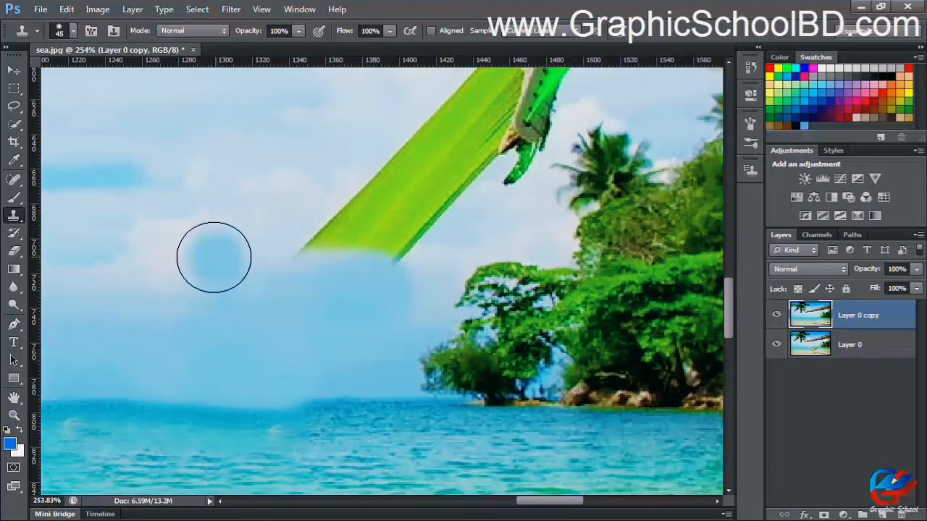
pyautogui.moveTo(304, 239); pyautogui.dragTo(407, 248)
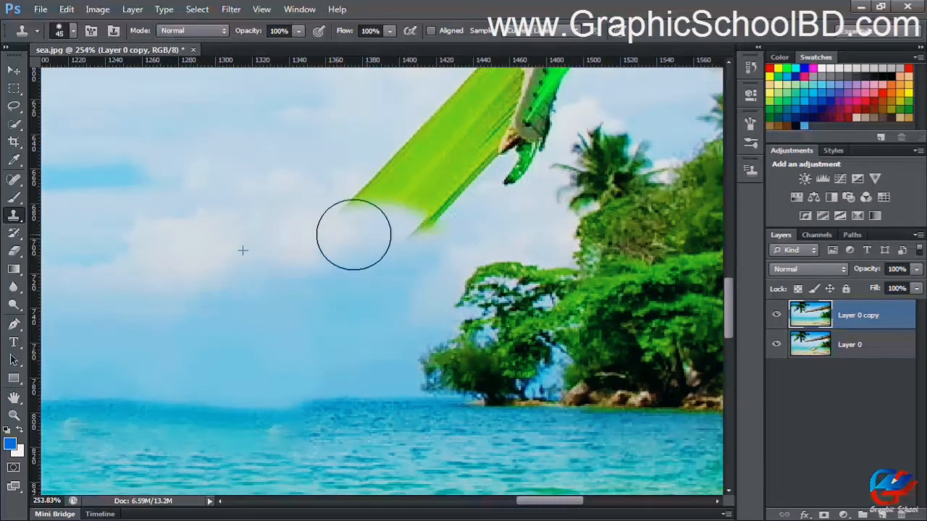
pyautogui.scroll(-7, 412, 222)
pyautogui.scroll(6, 351, 293)
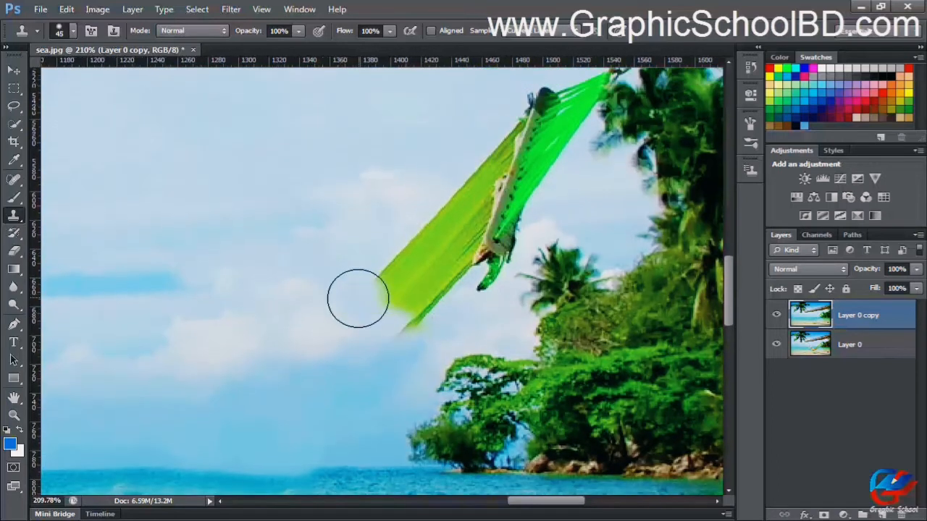
pyautogui.moveTo(358, 298); pyautogui.dragTo(416, 329)
pyautogui.moveTo(355, 282); pyautogui.dragTo(420, 331)
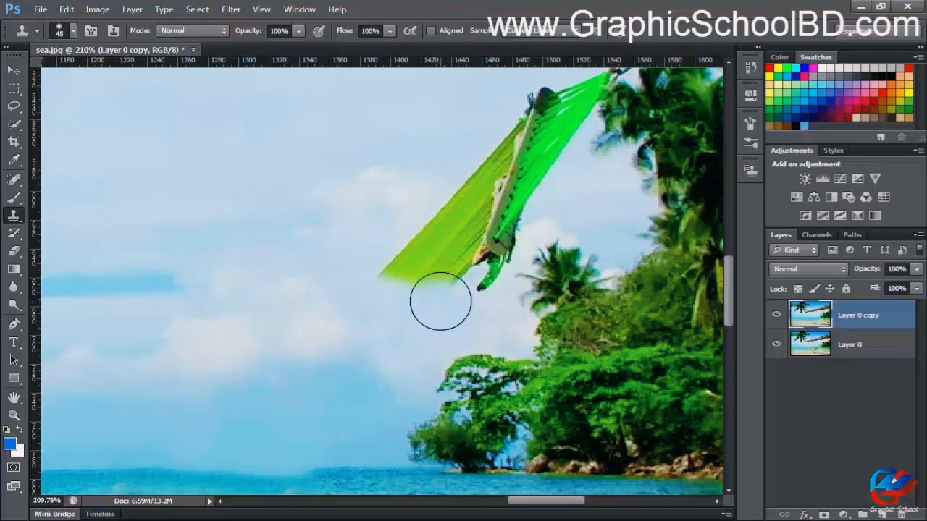
# Clone cloudy sky over the middle of the hammock and its wooden spreader bar
pyautogui.moveTo(444, 273); pyautogui.dragTo(403, 266)
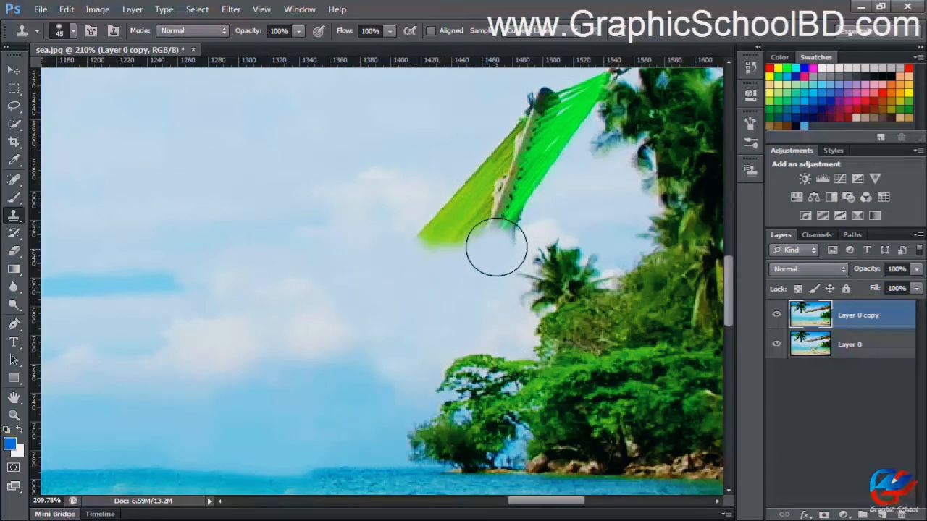
pyautogui.moveTo(497, 247); pyautogui.dragTo(445, 232)
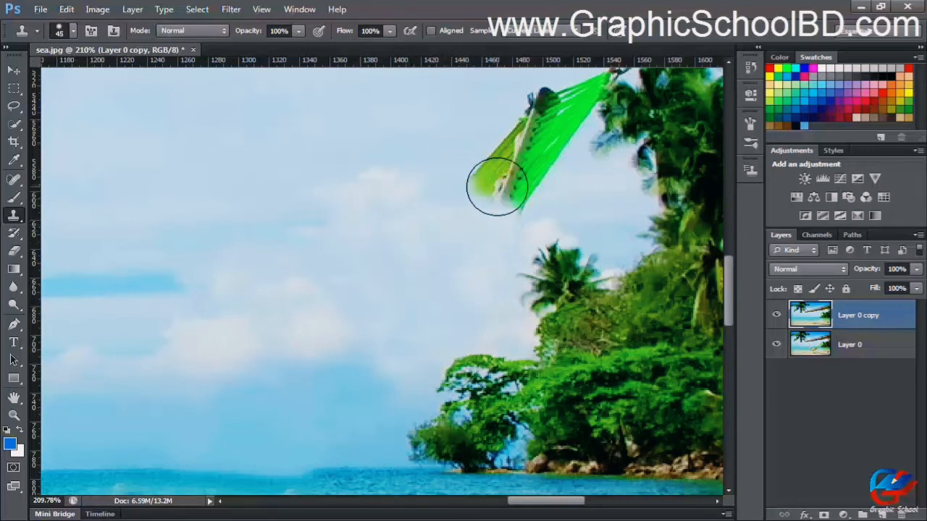
pyautogui.moveTo(497, 186)
pyautogui.mouseDown()
pyautogui.moveTo(542, 194)
pyautogui.moveTo(454, 186)
pyautogui.moveTo(499, 165)
pyautogui.moveTo(506, 145)
pyautogui.mouseUp()
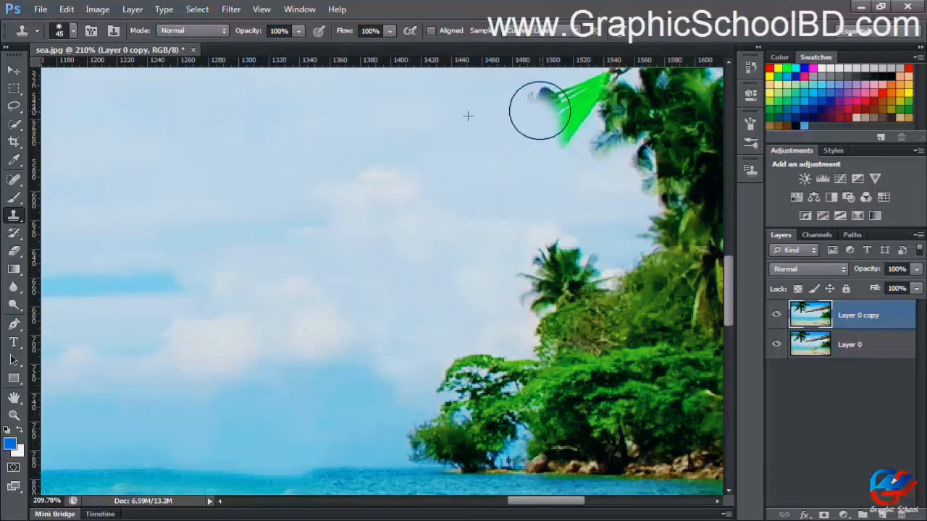
# Reduce the brush to 35 px and clone sky over the remaining bright green hammock tip below the chain
pyautogui.scroll(-2, 551, 174)
pyautogui.scroll(5, 558, 181)
pyautogui.moveTo(550, 174); pyautogui.dragTo(329, 347)
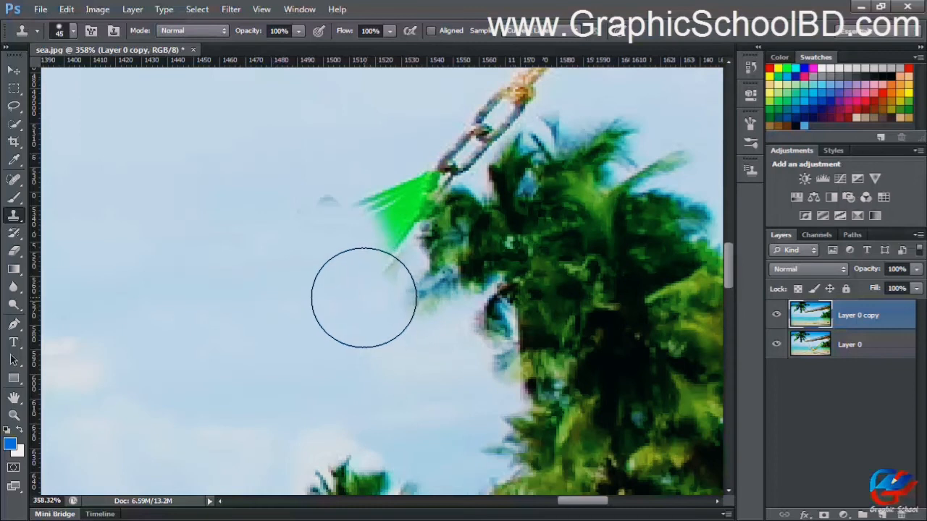
pyautogui.press('[')
pyautogui.moveTo(355, 250)
pyautogui.mouseDown()
pyautogui.moveTo(307, 209)
pyautogui.moveTo(348, 190)
pyautogui.moveTo(363, 197)
pyautogui.moveTo(368, 235)
pyautogui.moveTo(328, 179)
pyautogui.moveTo(402, 202)
pyautogui.mouseUp()
pyautogui.press('[')
pyautogui.press('[')
pyautogui.press('[')
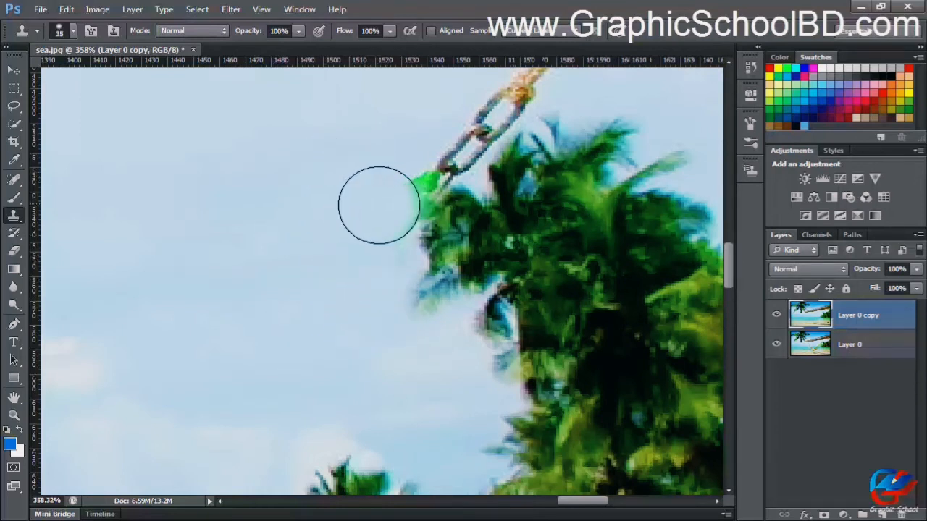
pyautogui.scroll(2, 356, 222)
pyautogui.moveTo(394, 254)
pyautogui.mouseDown()
pyautogui.moveTo(423, 166)
pyautogui.moveTo(419, 190)
pyautogui.moveTo(427, 174)
pyautogui.moveTo(314, 284)
pyautogui.mouseUp()
# Reduce the brush to 9 px and clone sky over the last green fringe and the metal chain links
pyautogui.scroll(1, 403, 187)
pyautogui.press('[')
pyautogui.press('[')
pyautogui.press('[')
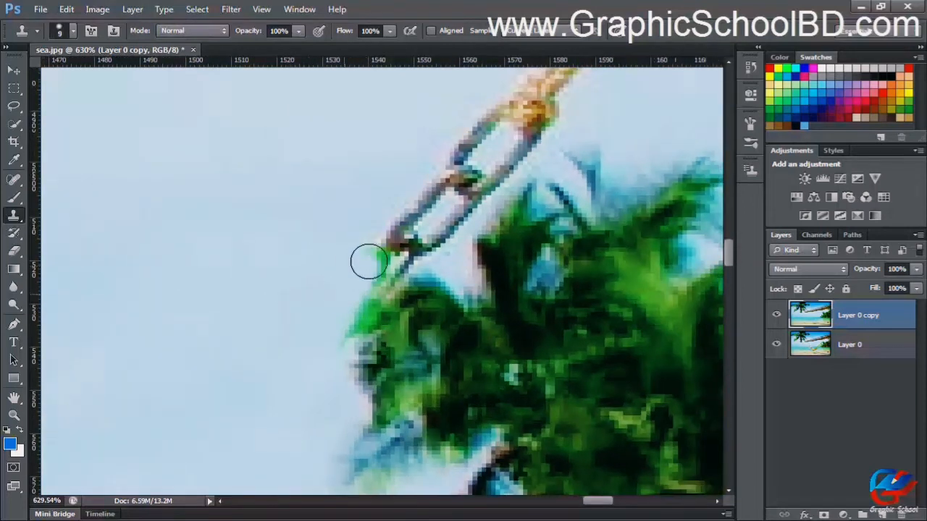
pyautogui.moveTo(368, 260)
pyautogui.mouseDown()
pyautogui.moveTo(409, 251)
pyautogui.moveTo(367, 283)
pyautogui.moveTo(375, 253)
pyautogui.moveTo(423, 232)
pyautogui.moveTo(436, 244)
pyautogui.moveTo(451, 213)
pyautogui.moveTo(379, 219)
pyautogui.moveTo(422, 190)
pyautogui.moveTo(484, 203)
pyautogui.moveTo(522, 148)
pyautogui.moveTo(446, 194)
pyautogui.moveTo(540, 118)
pyautogui.moveTo(587, 101)
pyautogui.moveTo(456, 123)
pyautogui.mouseUp()
pyautogui.scroll(-4, 497, 152)
# Enlarge the brush to 25 px and up to 40 px, and clone sky over the hanging rope up to the trunk
pyautogui.moveTo(504, 168)
pyautogui.mouseDown()
pyautogui.moveTo(314, 315)
pyautogui.moveTo(271, 371)
pyautogui.mouseUp()
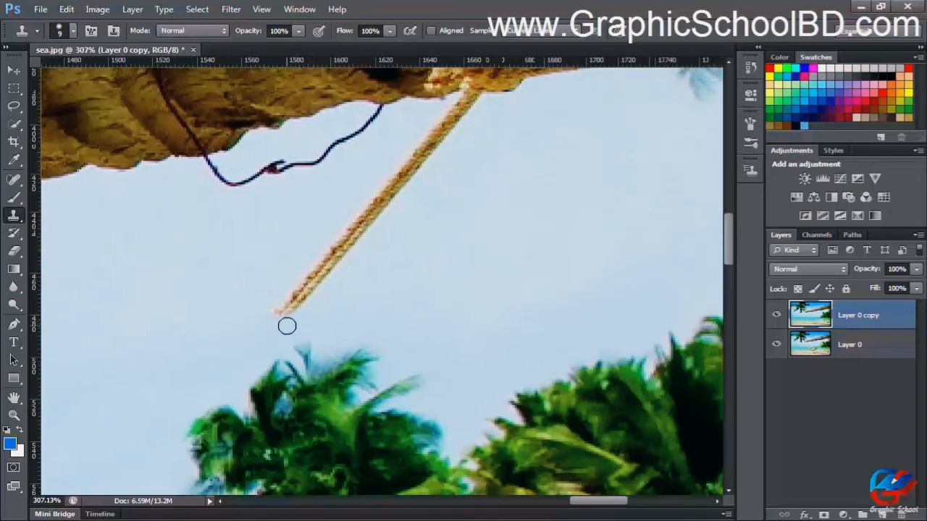
pyautogui.press(']')
pyautogui.moveTo(278, 311)
pyautogui.mouseDown()
pyautogui.moveTo(404, 230)
pyautogui.moveTo(315, 287)
pyautogui.moveTo(337, 259)
pyautogui.mouseUp()
pyautogui.click(434, 235)
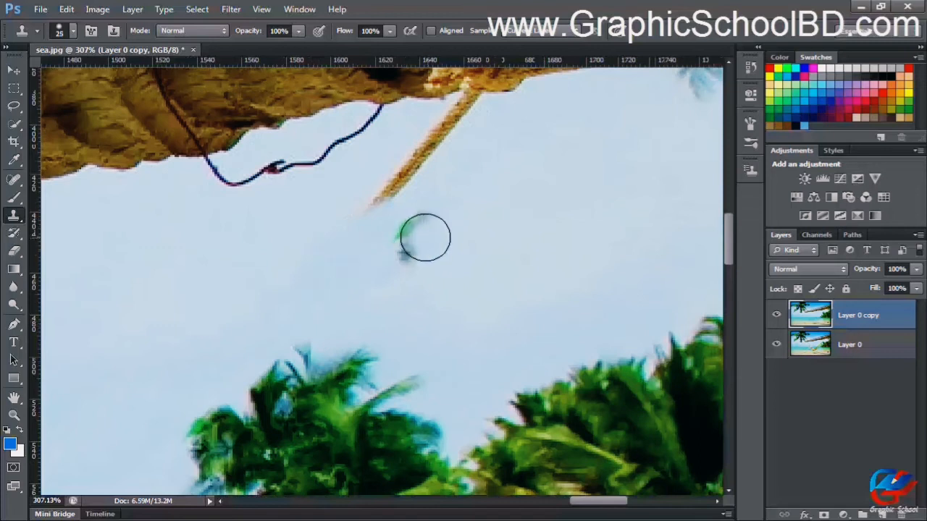
pyautogui.click(420, 237)
pyautogui.press(']')
pyautogui.press(']')
pyautogui.moveTo(415, 225)
pyautogui.mouseDown()
pyautogui.moveTo(389, 279)
pyautogui.moveTo(370, 202)
pyautogui.moveTo(464, 128)
pyautogui.mouseUp()
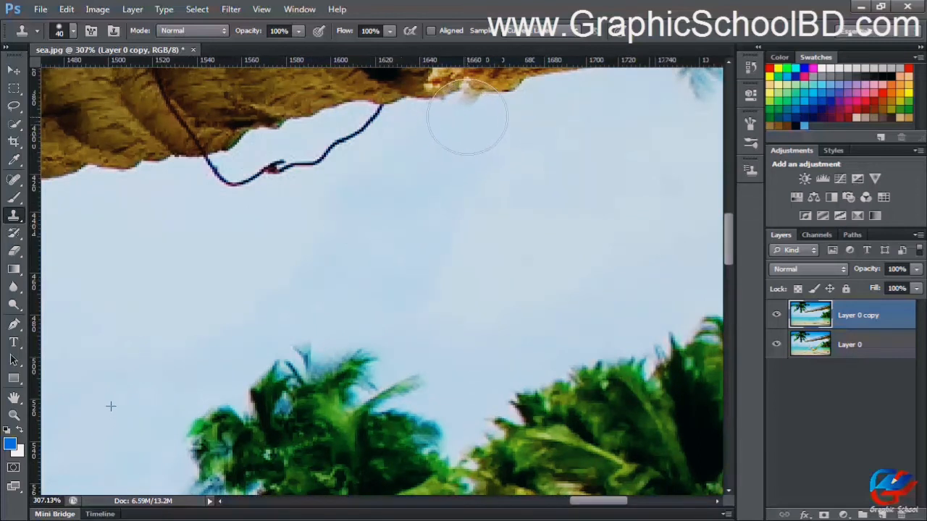
# Clone sky over the dark wire dangling beneath the trunk, reducing the brush to 15 px along the trunk's edge
pyautogui.scroll(-3, 367, 221)
pyautogui.scroll(5, 362, 210)
pyautogui.moveTo(319, 191)
pyautogui.mouseDown()
pyautogui.moveTo(511, 401)
pyautogui.moveTo(460, 413)
pyautogui.mouseUp()
pyautogui.click(478, 358)
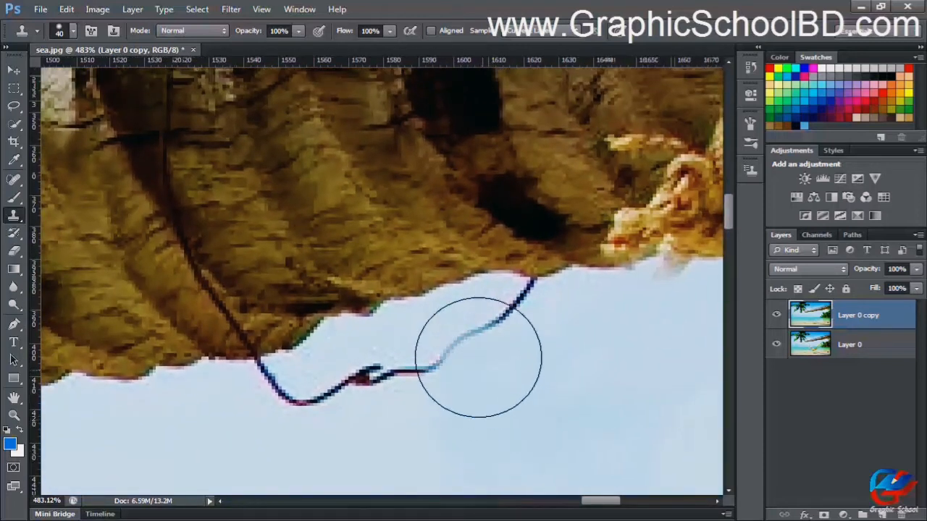
pyautogui.press('[')
pyautogui.press('[')
pyautogui.press('[')
pyautogui.press('[')
pyautogui.press('[')
pyautogui.moveTo(519, 296)
pyautogui.mouseDown()
pyautogui.moveTo(452, 349)
pyautogui.moveTo(403, 369)
pyautogui.moveTo(283, 393)
pyautogui.moveTo(262, 373)
pyautogui.mouseUp()
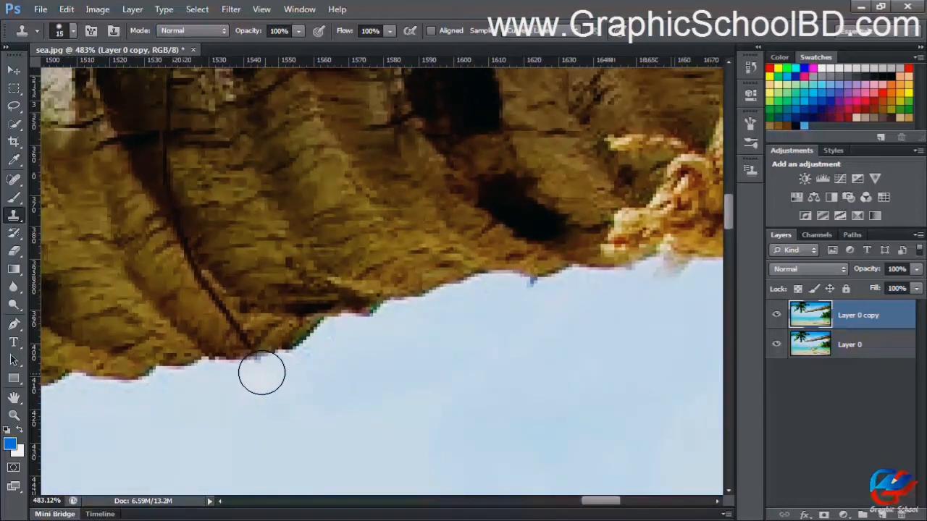
# Sample the bark beside the rope and clone it over the rope's bend near the trunk's upper edge
pyautogui.scroll(-3, 441, 363)
pyautogui.moveTo(677, 108); pyautogui.dragTo(330, 368)
pyautogui.scroll(3, 282, 236)
pyautogui.moveTo(257, 285); pyautogui.dragTo(453, 308)
pyautogui.scroll(2, 565, 302)
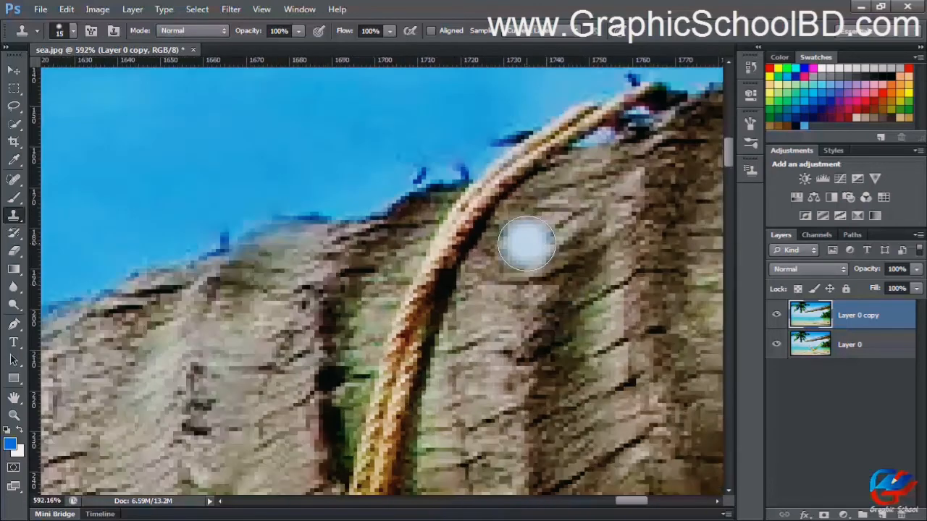
pyautogui.moveTo(538, 249)
pyautogui.mouseDown()
pyautogui.moveTo(451, 311)
pyautogui.moveTo(527, 268)
pyautogui.mouseUp()
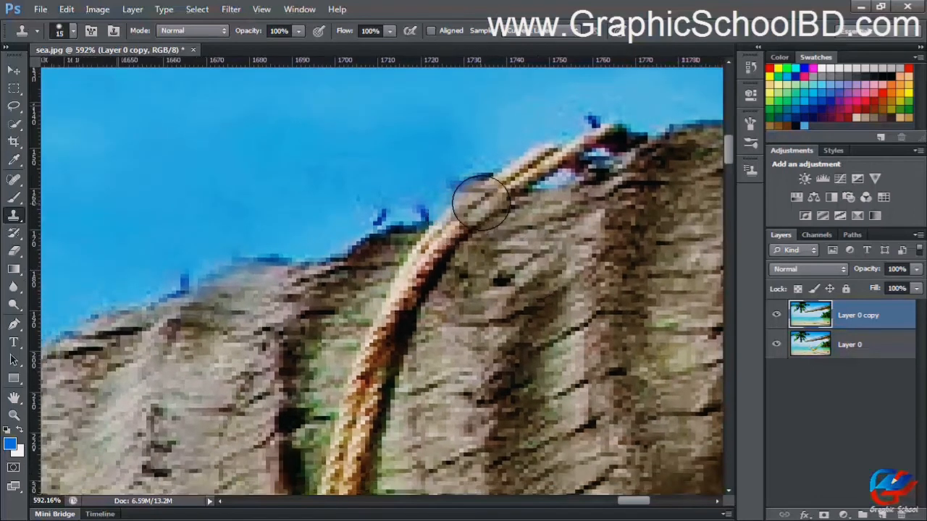
pyautogui.click(446, 239)
# Enlarge the brush to 30 px and clone bark down over the rope's upper section
pyautogui.press(']')
pyautogui.press(']')
pyautogui.press(']')
pyautogui.click(424, 275)
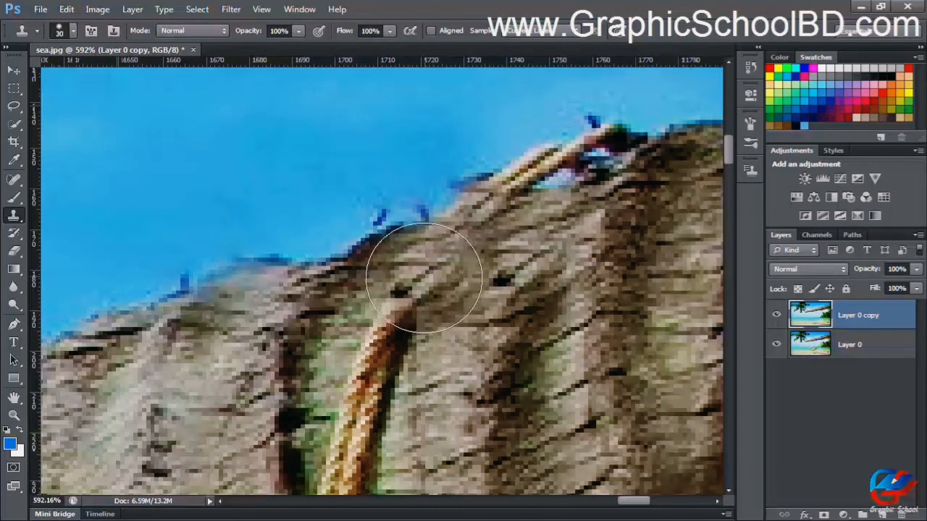
pyautogui.click(411, 293)
pyautogui.click(392, 354)
pyautogui.click(386, 354)
pyautogui.click(348, 389)
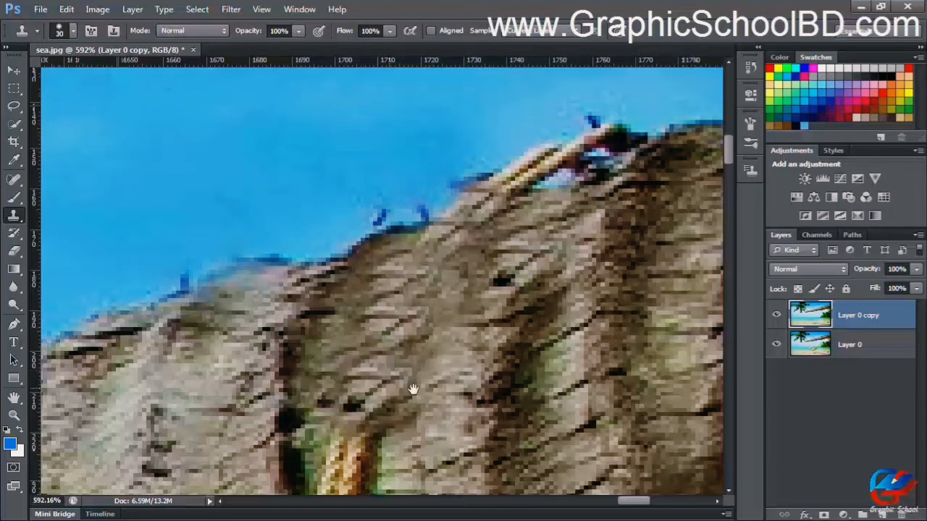
# Sample fresh bark next to the rope and clone it over the rope's middle section, enlarging the brush to 40 px
pyautogui.scroll(-3, 445, 381)
pyautogui.scroll(-4, 443, 381)
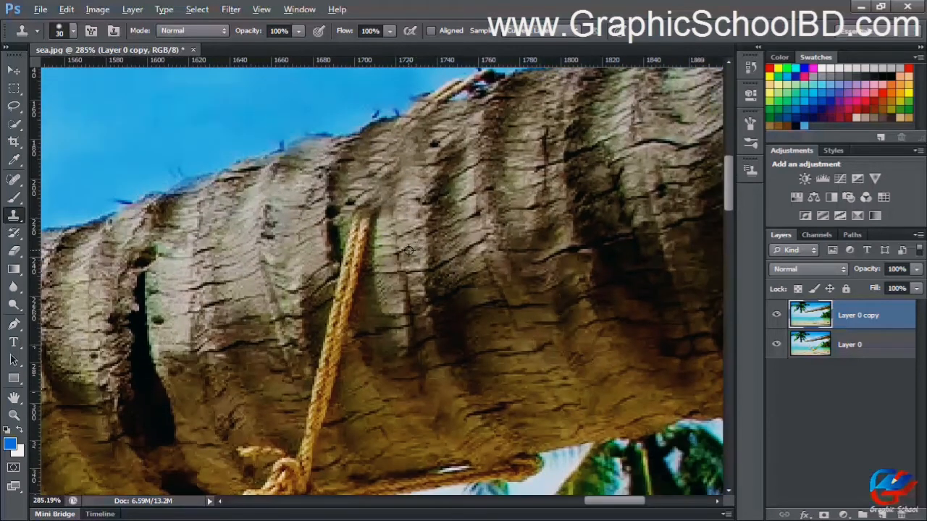
pyautogui.keyDown('alt'); pyautogui.click(408, 251); pyautogui.keyUp('alt')
pyautogui.click(365, 223)
pyautogui.click(352, 239)
pyautogui.click(350, 254)
pyautogui.press(']')
pyautogui.press(']')
pyautogui.click(354, 270)
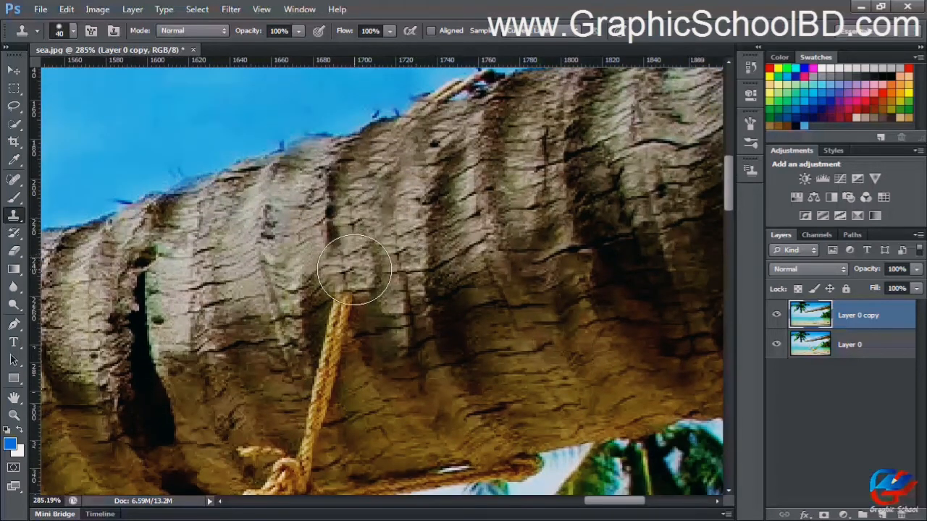
# Set the brush to 45 px, sample the darker lower bark and clone it over the rope section above the knot
pyautogui.press(']')
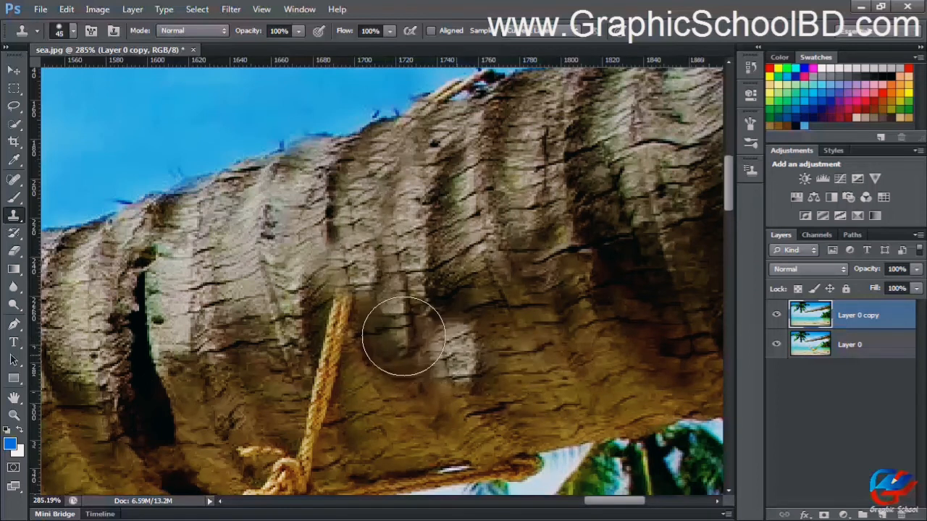
pyautogui.keyDown('alt'); pyautogui.click(404, 337); pyautogui.keyUp('alt')
pyautogui.click(340, 321)
pyautogui.click(326, 377)
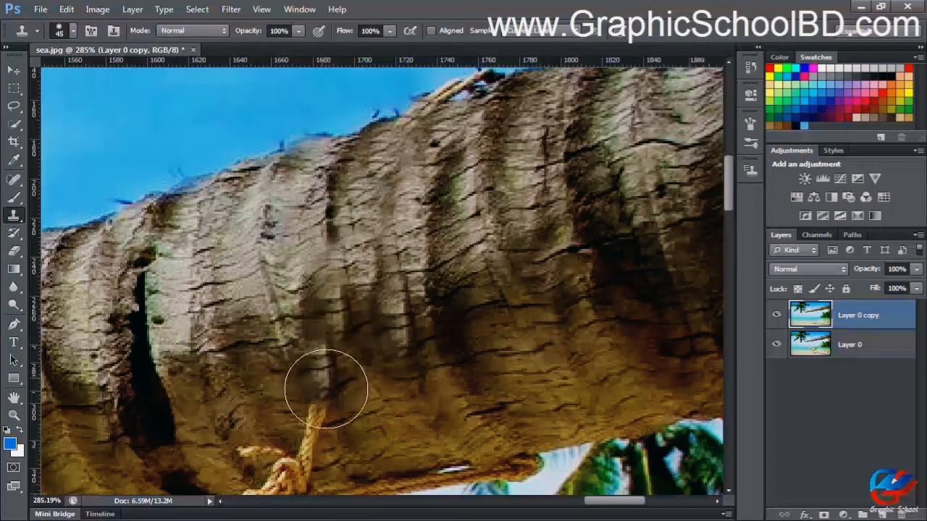
# Clone bark over the remaining rope end and the knot at the trunk's underside, and view the whole photo
pyautogui.scroll(-5, 334, 383)
pyautogui.moveTo(365, 424); pyautogui.dragTo(421, 326)
pyautogui.scroll(4, 421, 326)
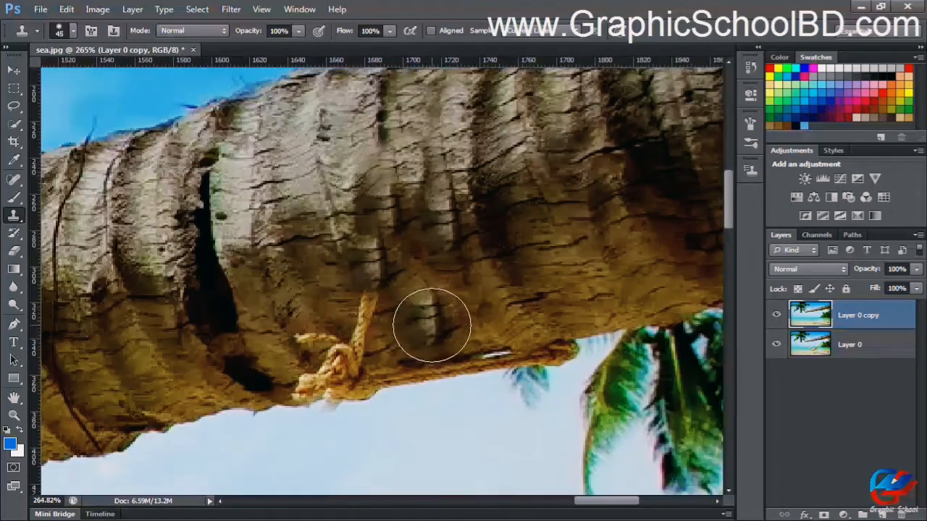
pyautogui.moveTo(368, 311)
pyautogui.mouseDown()
pyautogui.moveTo(342, 368)
pyautogui.moveTo(315, 357)
pyautogui.moveTo(303, 386)
pyautogui.moveTo(373, 372)
pyautogui.mouseUp()
pyautogui.scroll(-3, 558, 347)
pyautogui.scroll(-5, 559, 349)
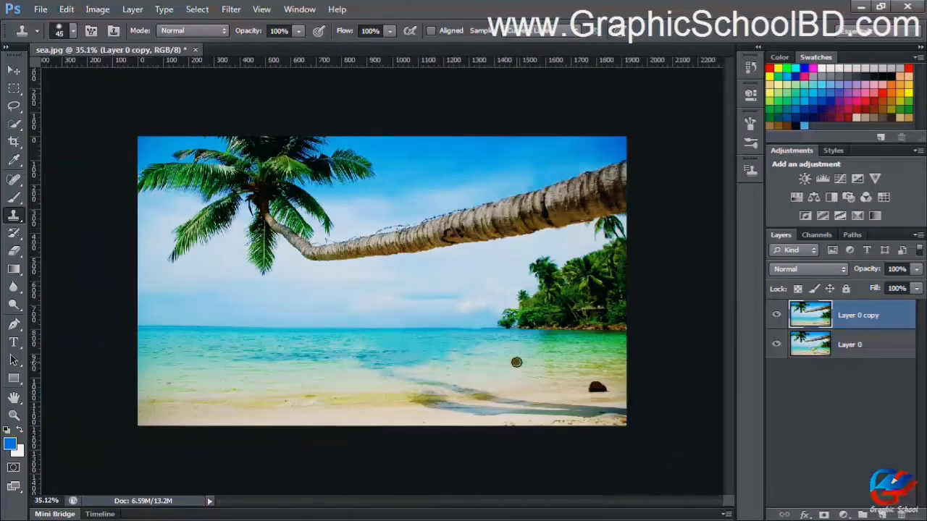
# Toggle the visibility of Layer 0 copy repeatedly to compare the retouched photo with the original
pyautogui.click(777, 318)
pyautogui.click(778, 317)
pyautogui.click(777, 317)
pyautogui.click(778, 317)
pyautogui.click(778, 318)
pyautogui.click(776, 318)
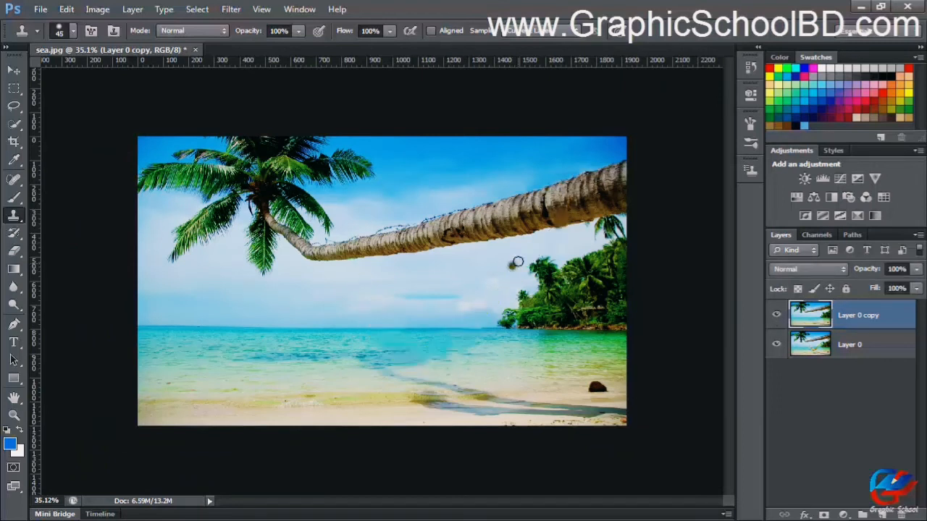
# Add a new empty layer above Layer 0 copy and set the Clone Stamp to sample All Layers
pyautogui.scroll(1, 508, 258)
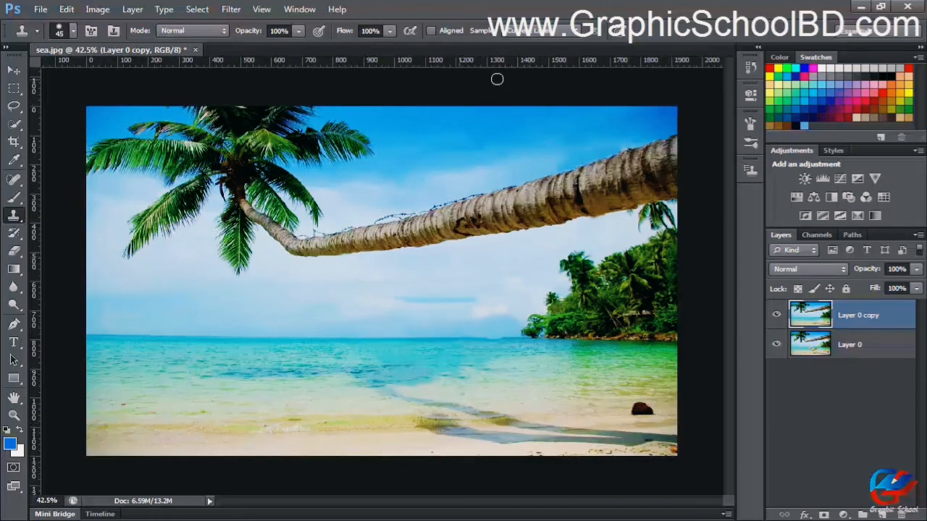
pyautogui.click(545, 31)
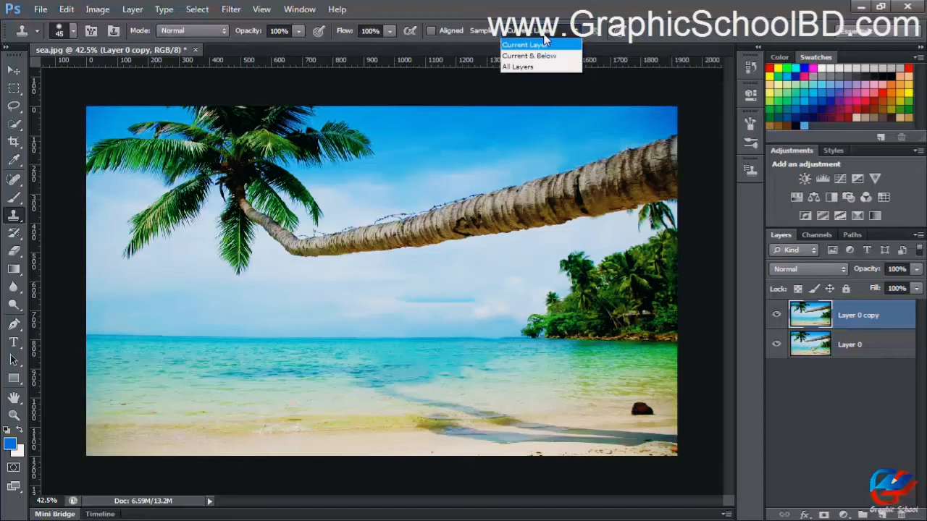
pyautogui.click(863, 317)
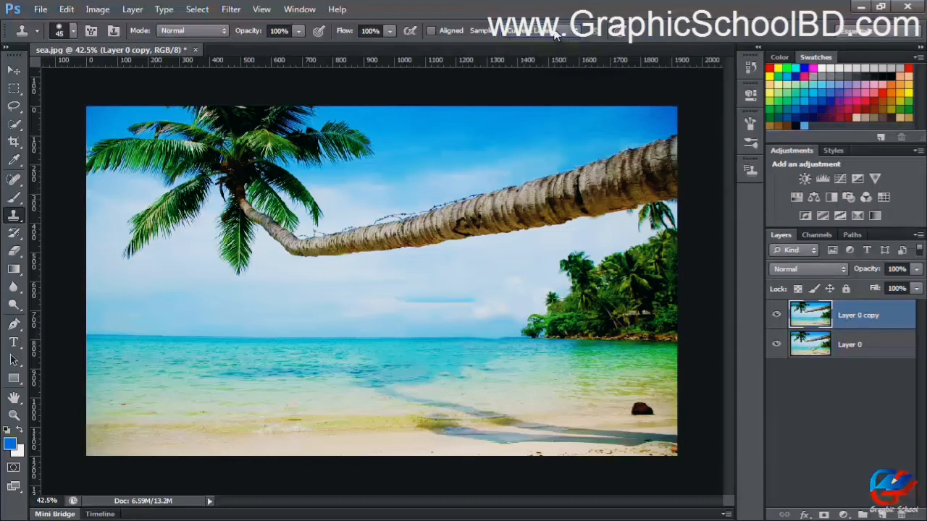
pyautogui.click(883, 514)
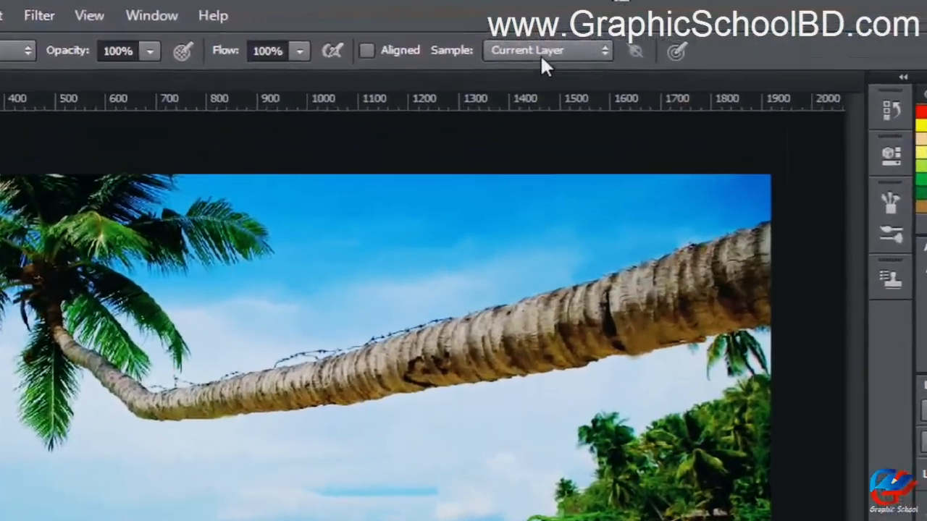
pyautogui.click(533, 31)
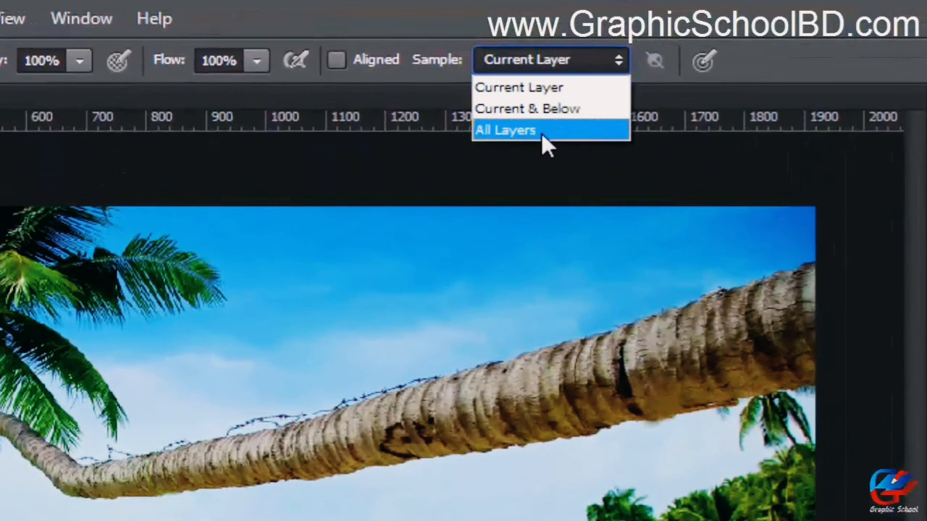
pyautogui.click(540, 133)
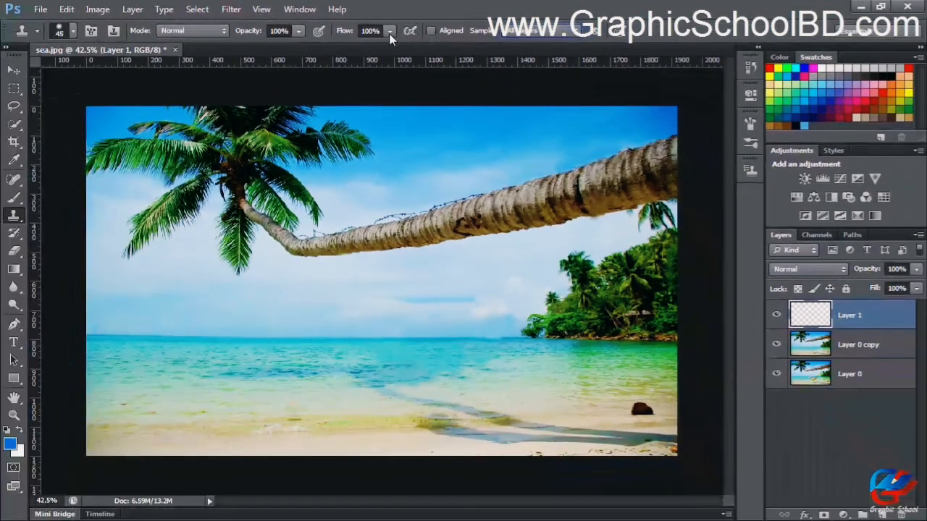
# Examine the Clone Stamp's flow, opacity and blending mode options, leaving the mode at Normal
pyautogui.click(389, 32)
pyautogui.click(299, 31)
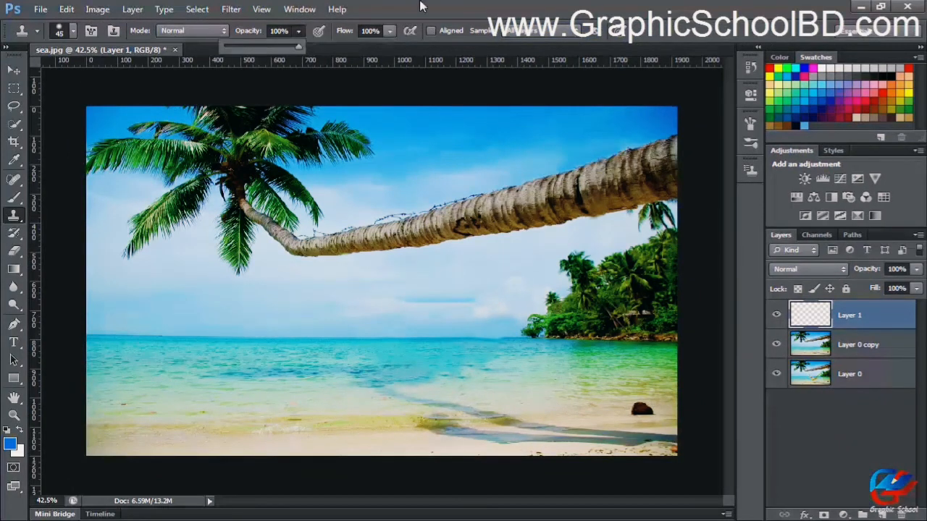
pyautogui.click(303, 32)
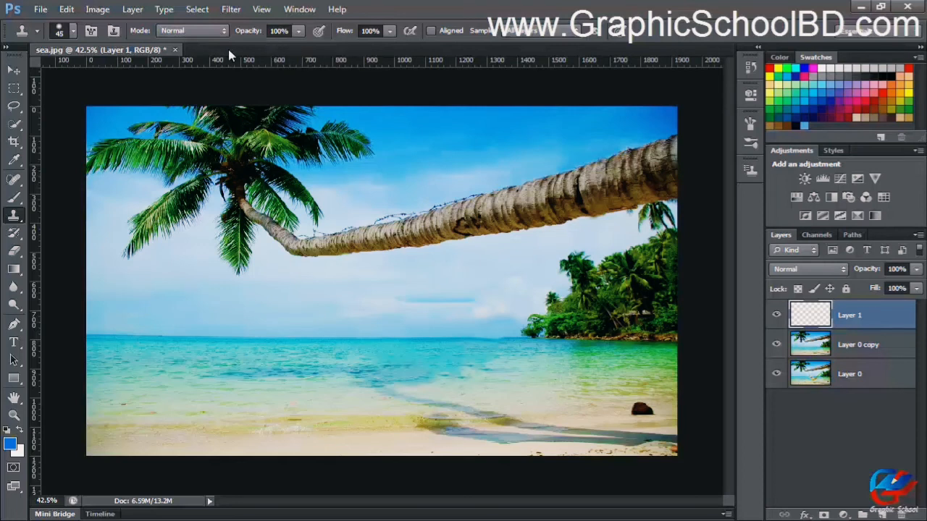
pyautogui.click(192, 31)
pyautogui.click(192, 30)
pyautogui.hotkey('shift', 'alt', 'q')
pyautogui.click(185, 30)
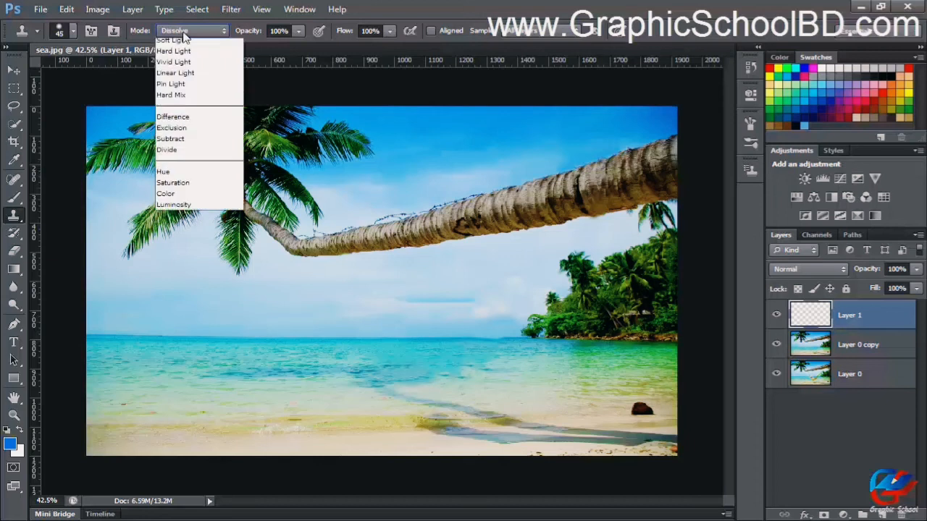
pyautogui.click(181, 35)
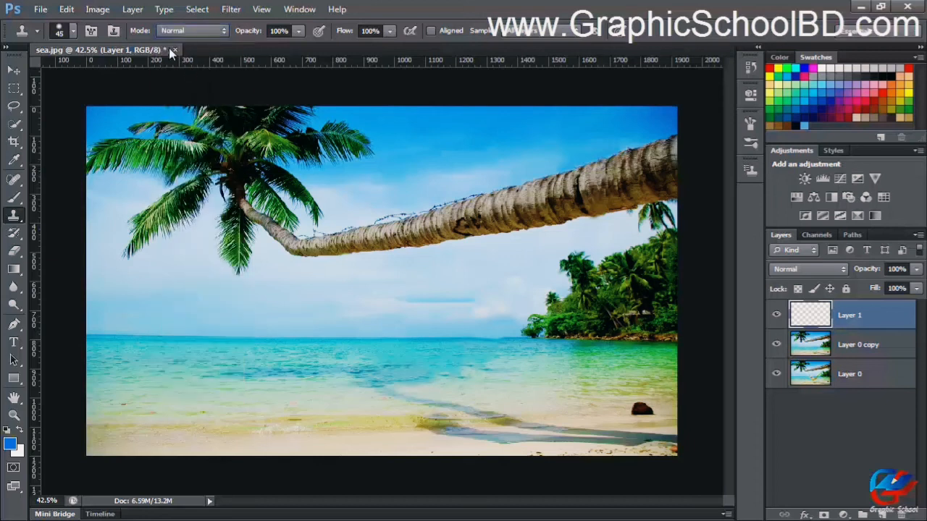
# Examine the Clone Stamp's brush presets with size and hardness, and its detailed brush tip settings
pyautogui.click(65, 31)
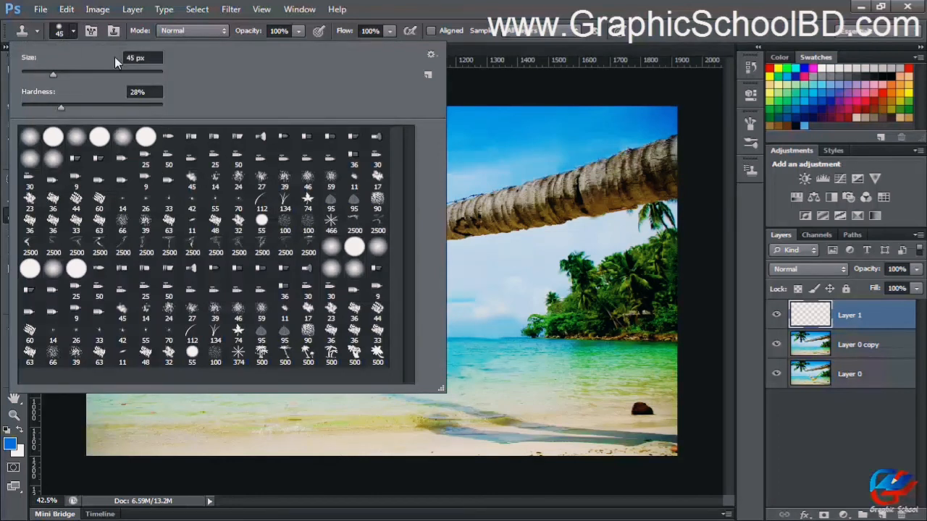
pyautogui.click(91, 31)
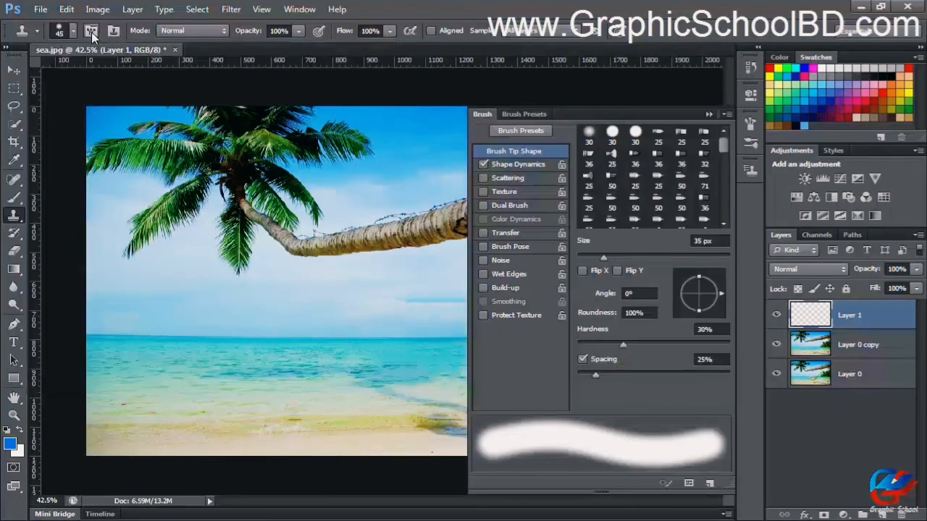
pyautogui.click(708, 116)
pyautogui.scroll(-2, 427, 383)
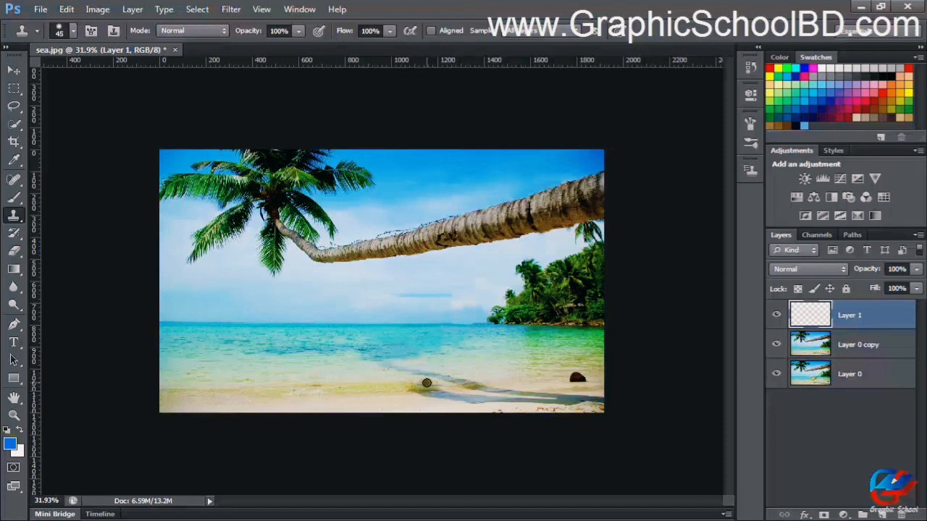
pyautogui.scroll(2, 424, 373)
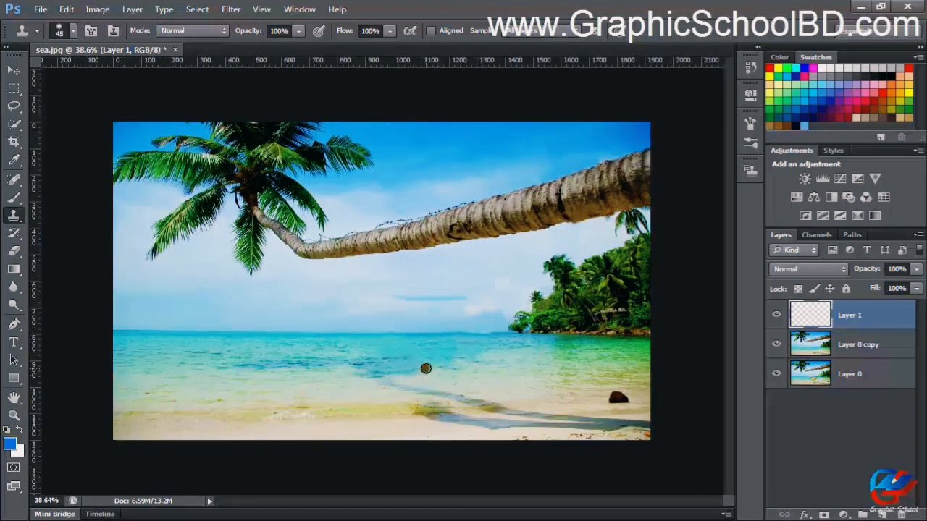